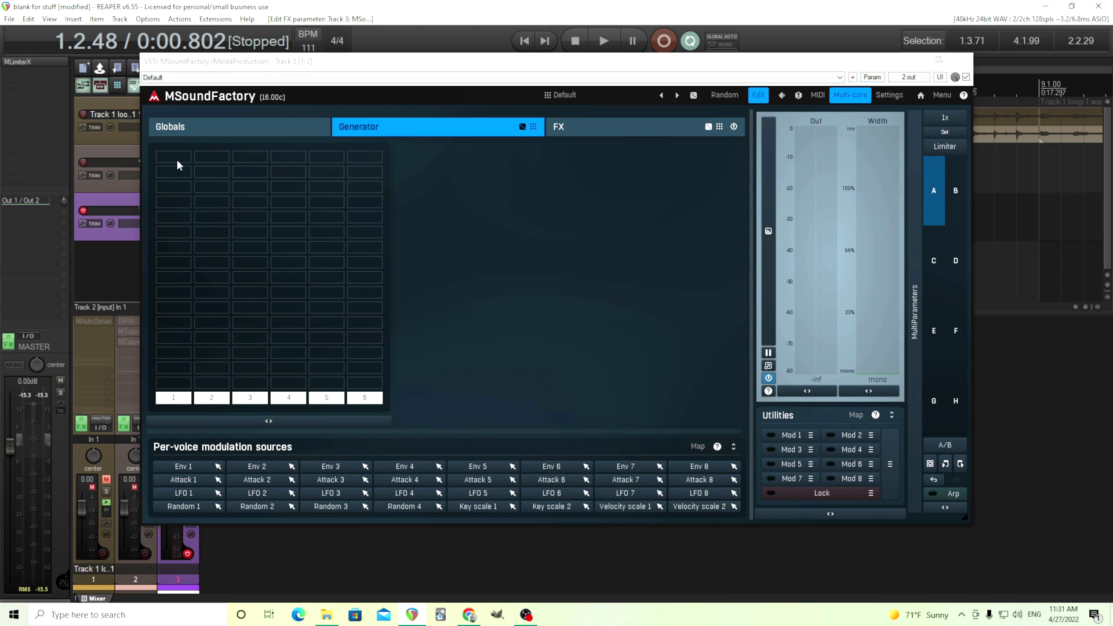
Add a WaveTable256 generator to the top-left Generator grid cell.
click(185, 127)
click(373, 131)
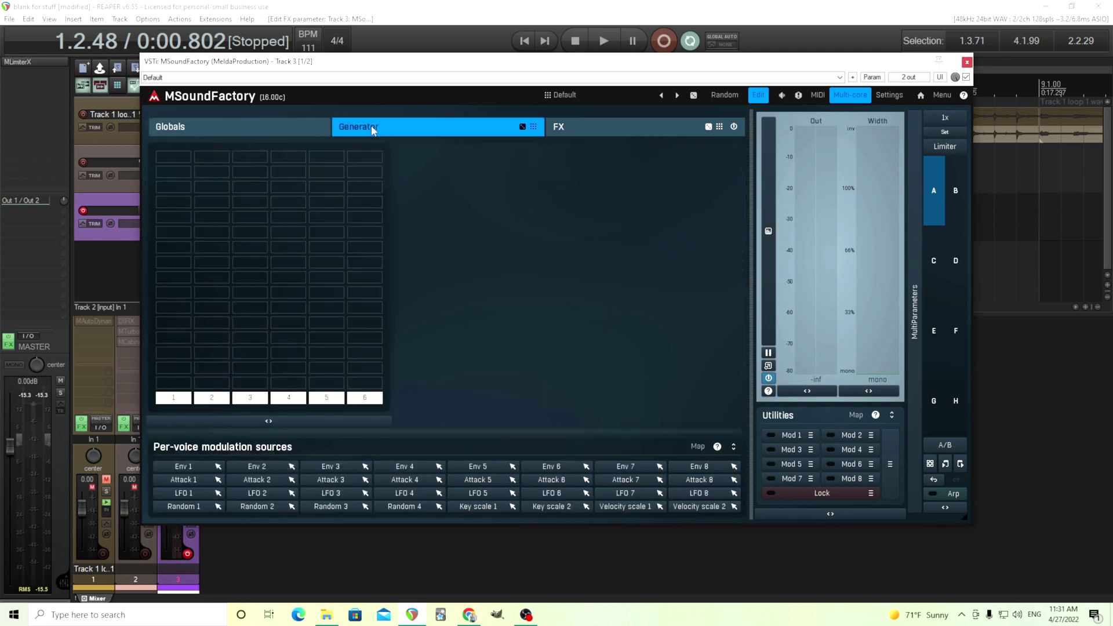
double_click(171, 157)
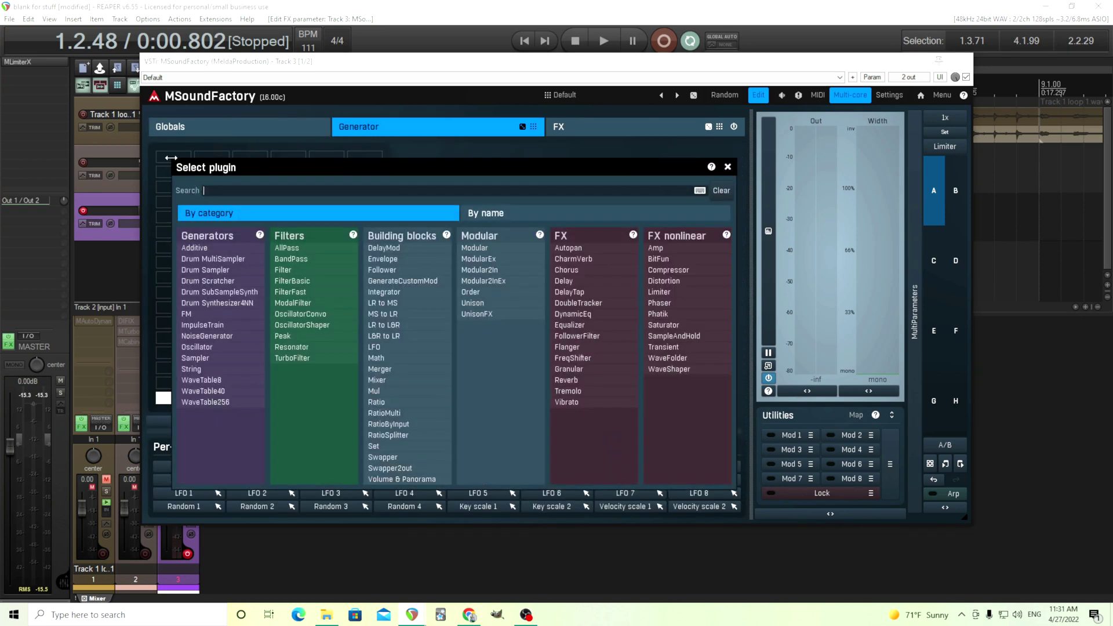
click(226, 406)
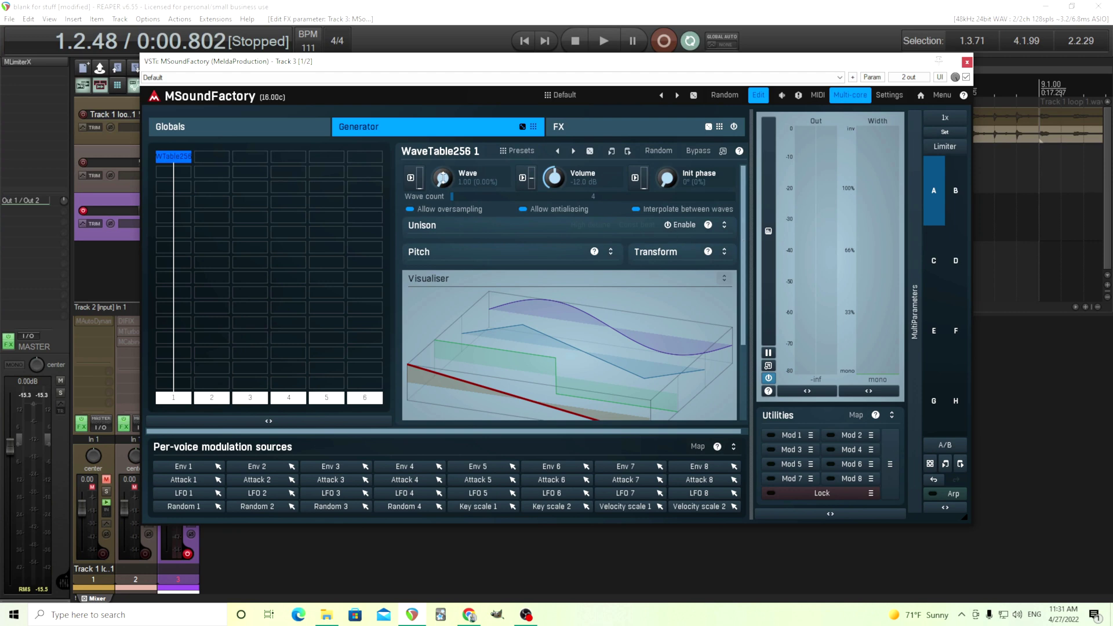
mouse_move(443, 179)
mouse_down()
mouse_move(443, 155)
mouse_move(439, 356)
mouse_up()
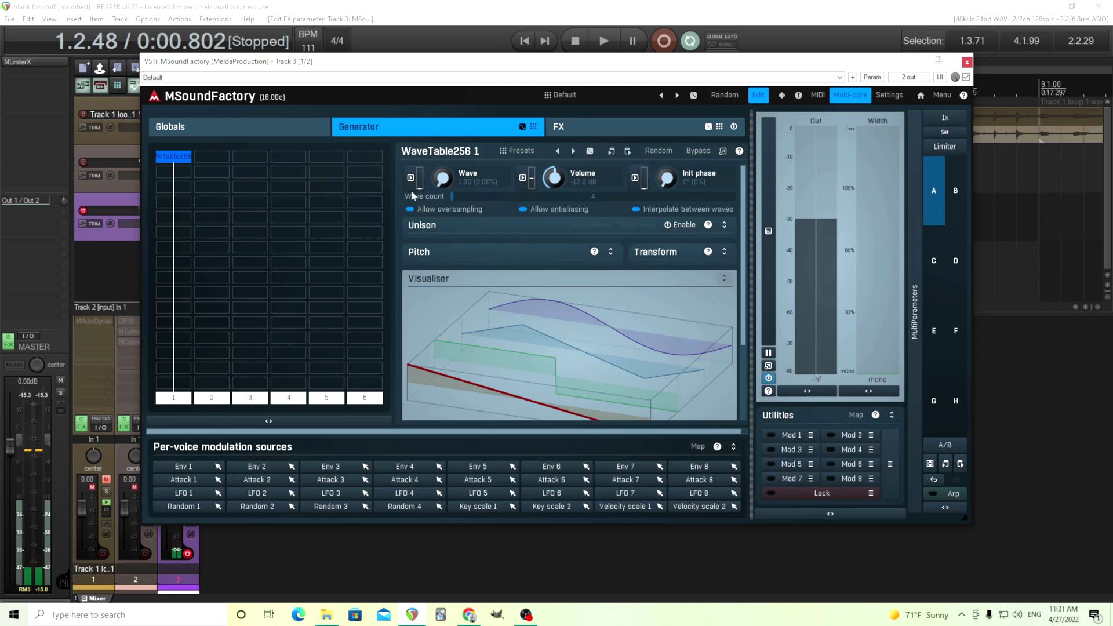
drag(444, 178, 443, 232)
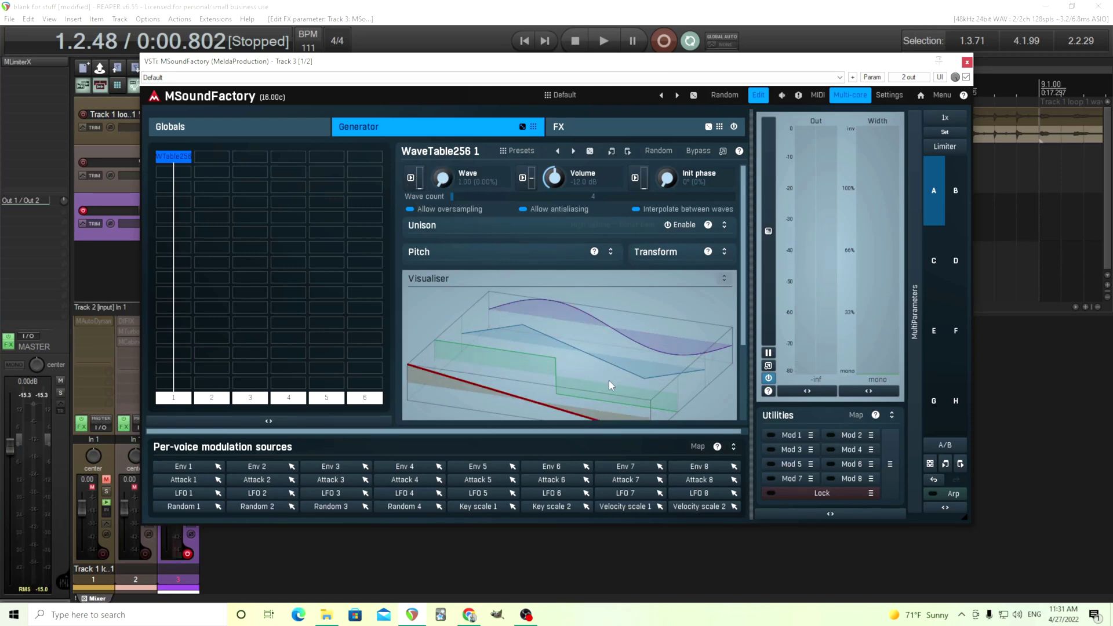
click(643, 212)
drag(448, 184, 448, 188)
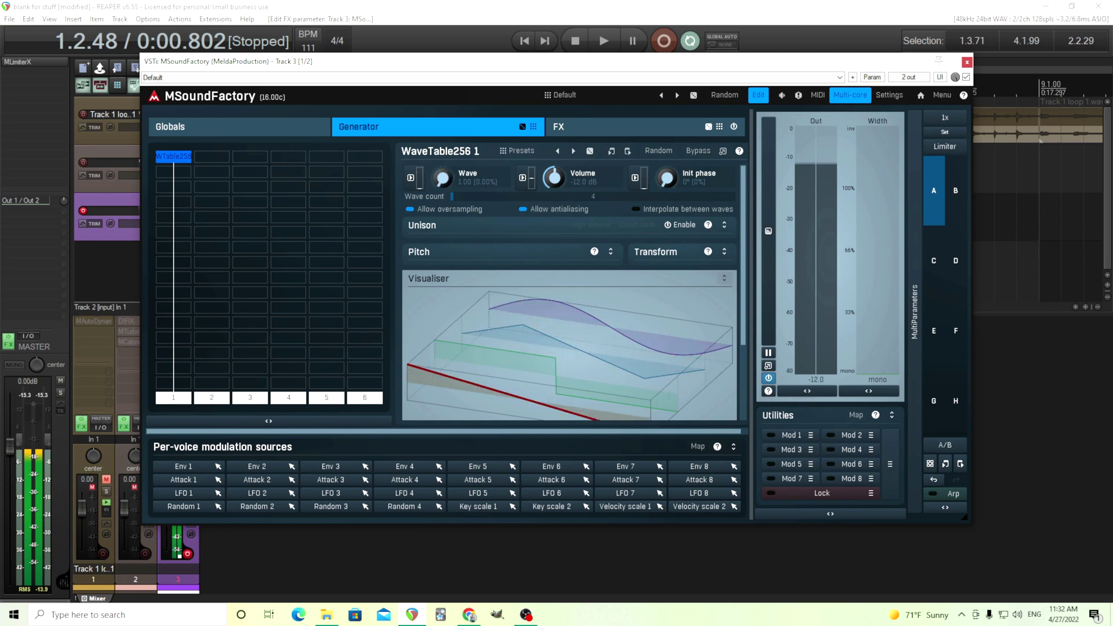
click(699, 209)
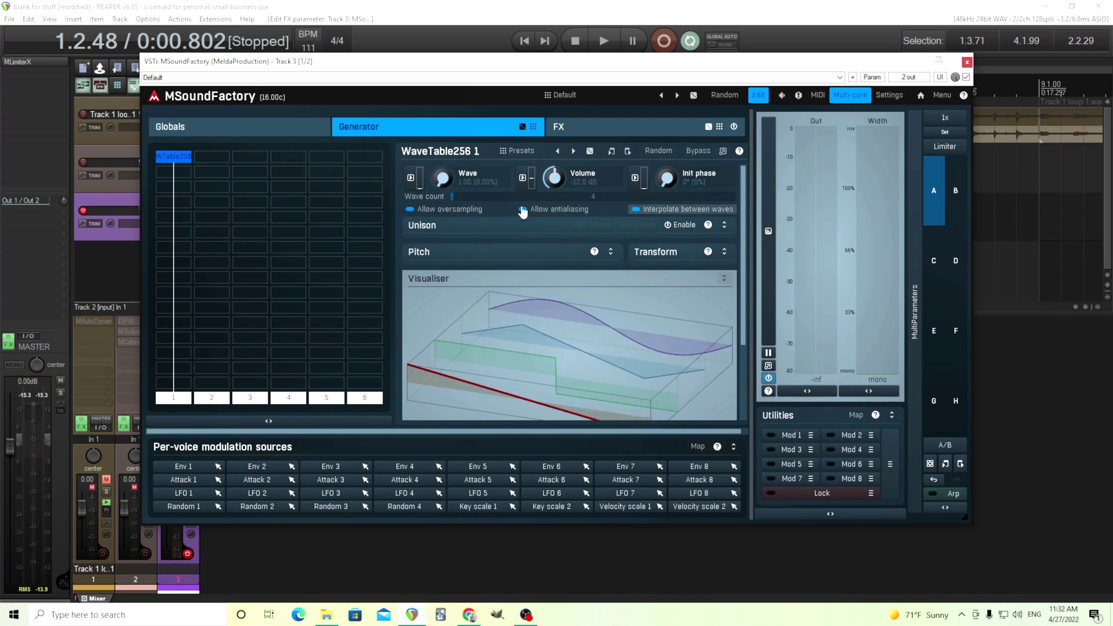
Assign LFO 1 at 100% depth to the WaveTable256 Wave position and check the LFO 1 settings.
click(413, 177)
click(335, 255)
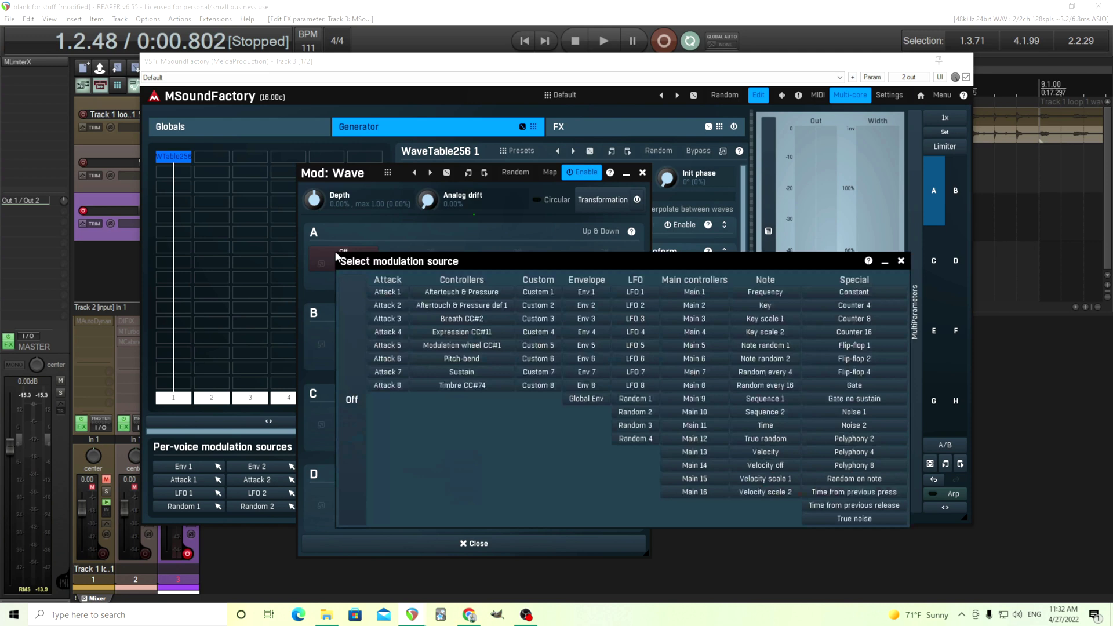
click(633, 298)
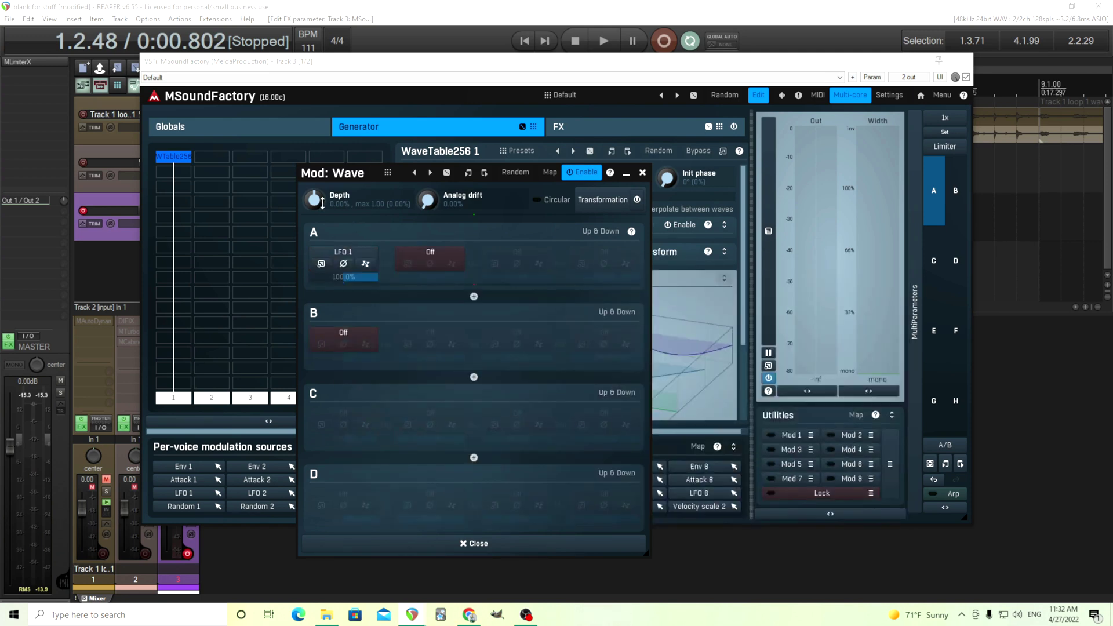
drag(313, 199, 314, 174)
click(320, 264)
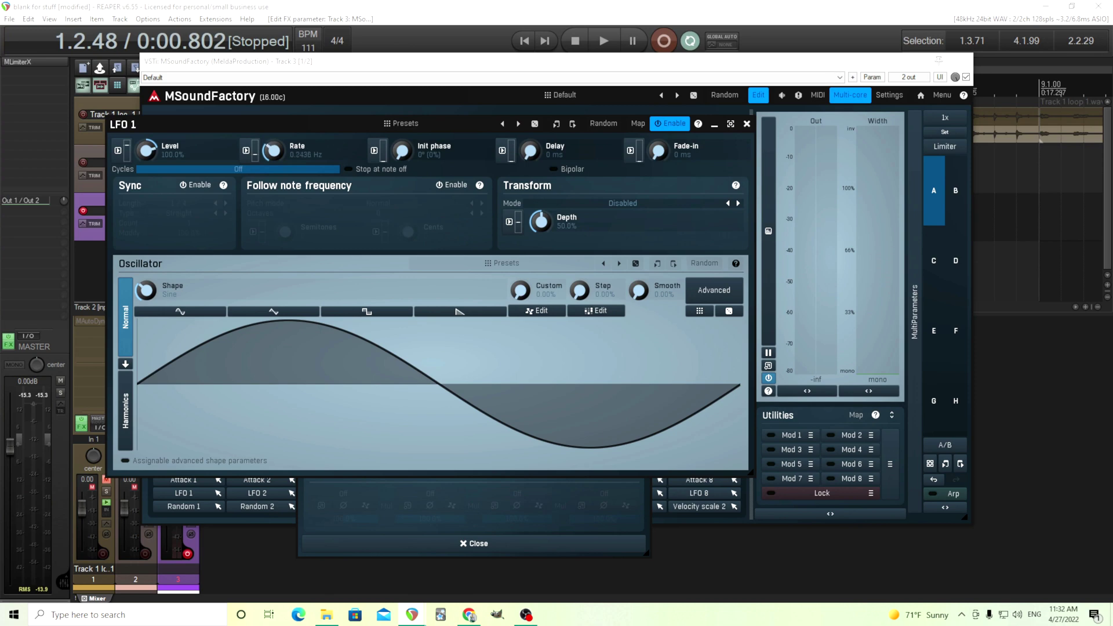
click(747, 123)
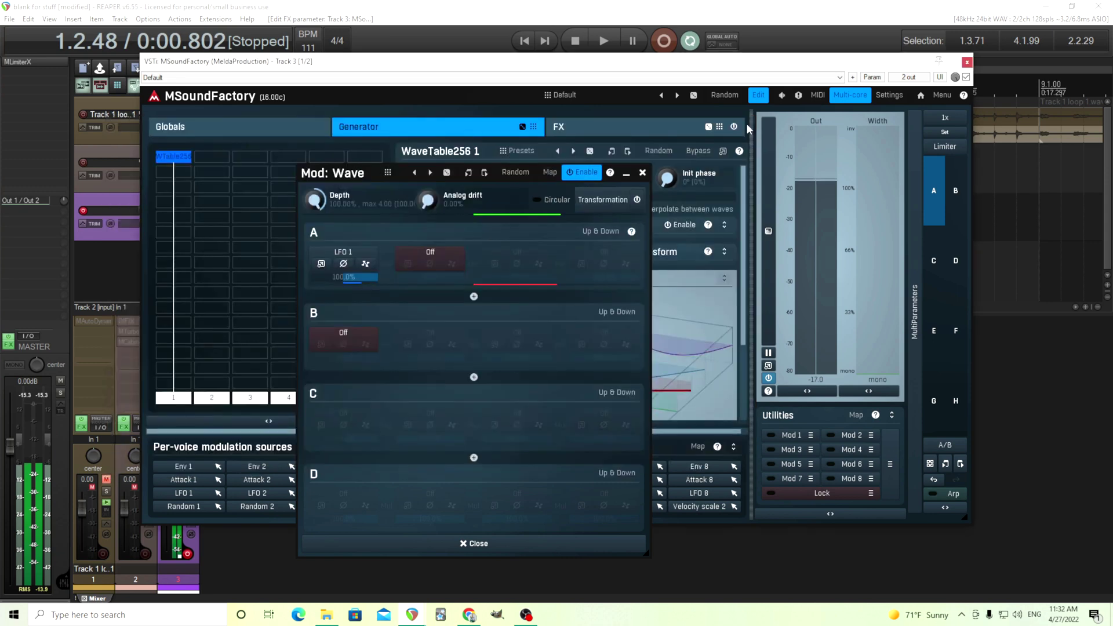
click(642, 173)
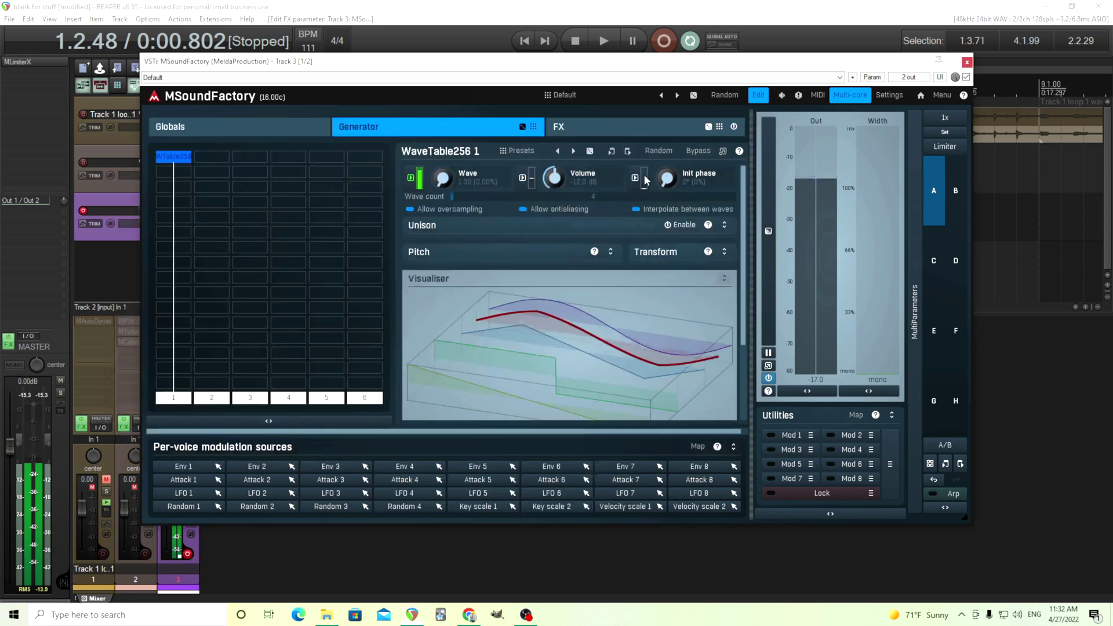
Float the WaveTable256 panel in an enlarged window and inspect Wave 1's shape editor.
click(722, 153)
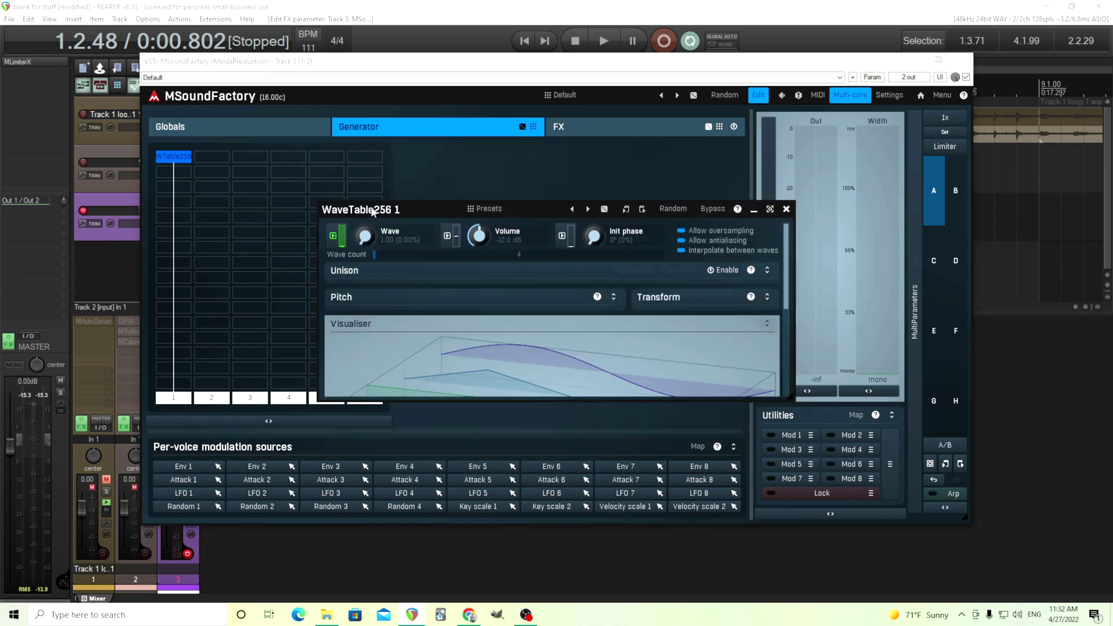
drag(787, 340, 825, 526)
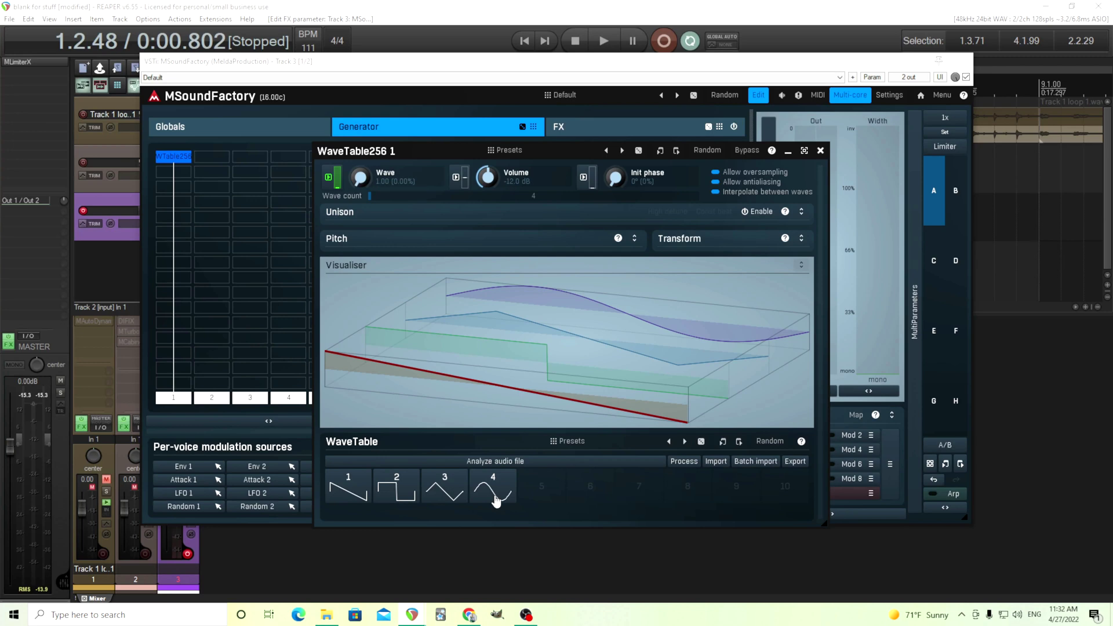
click(355, 496)
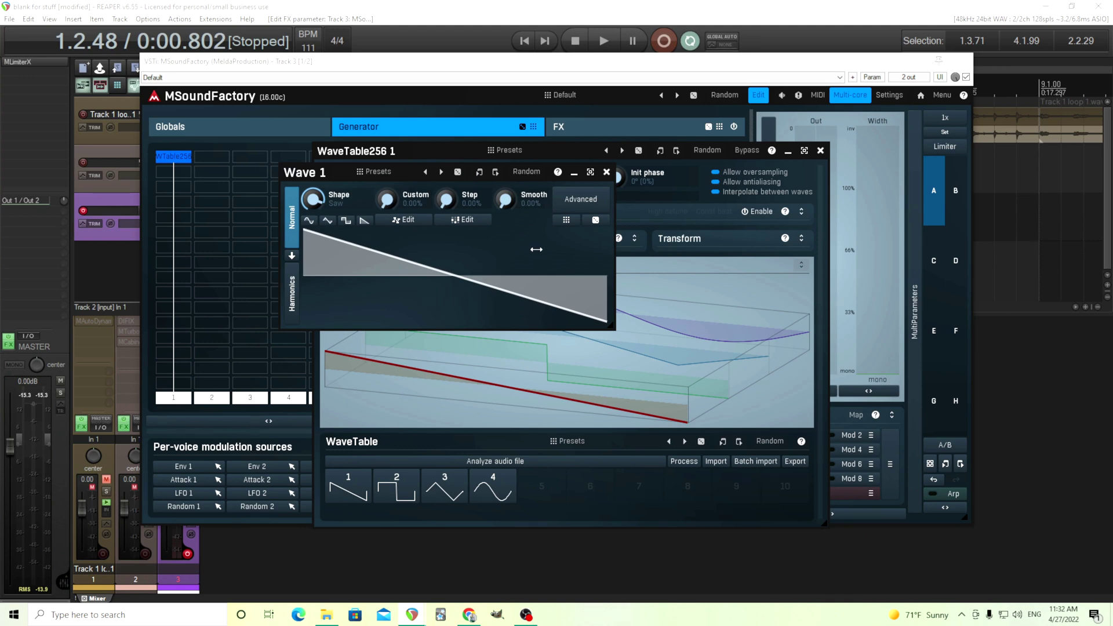
click(606, 173)
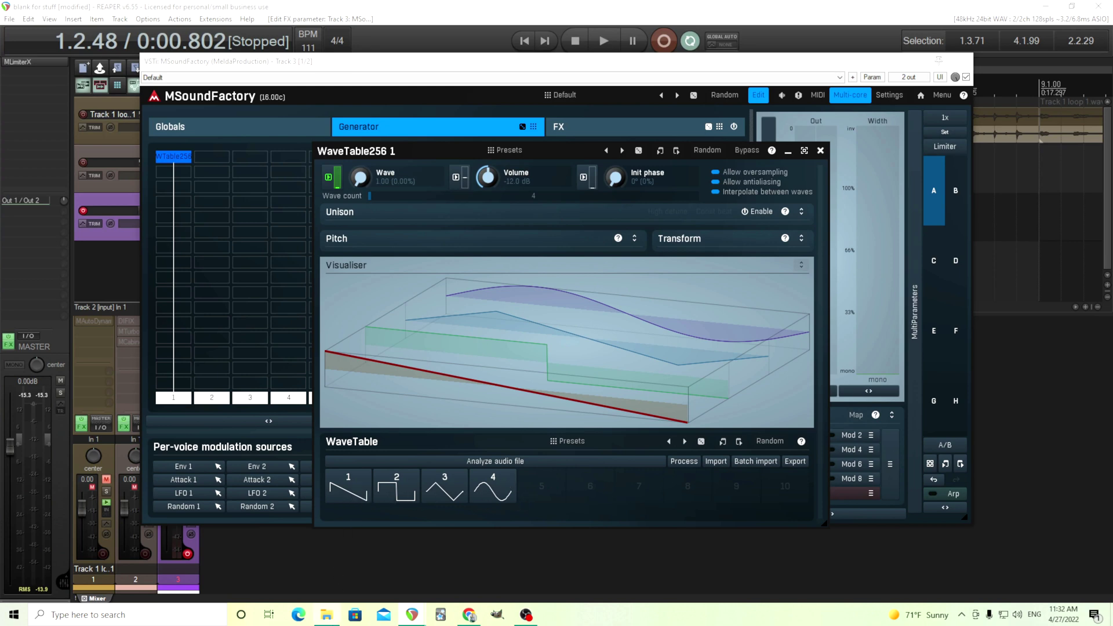
Drag the two AKWF files from the wavetables folder onto wave slots 1 and 4.
click(324, 616)
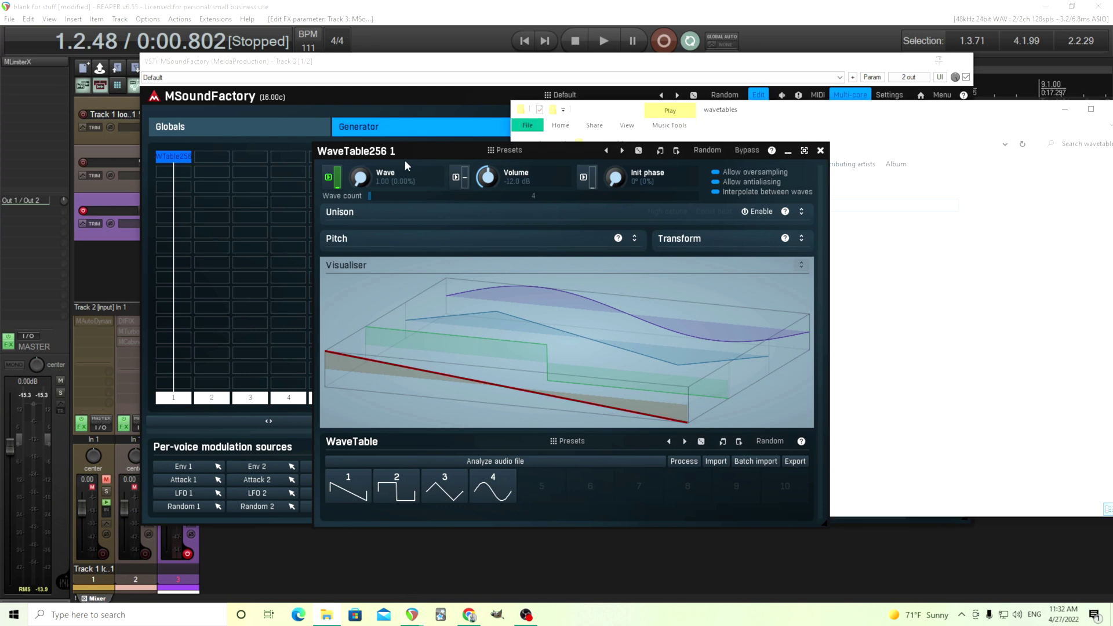
drag(350, 152, 114, 127)
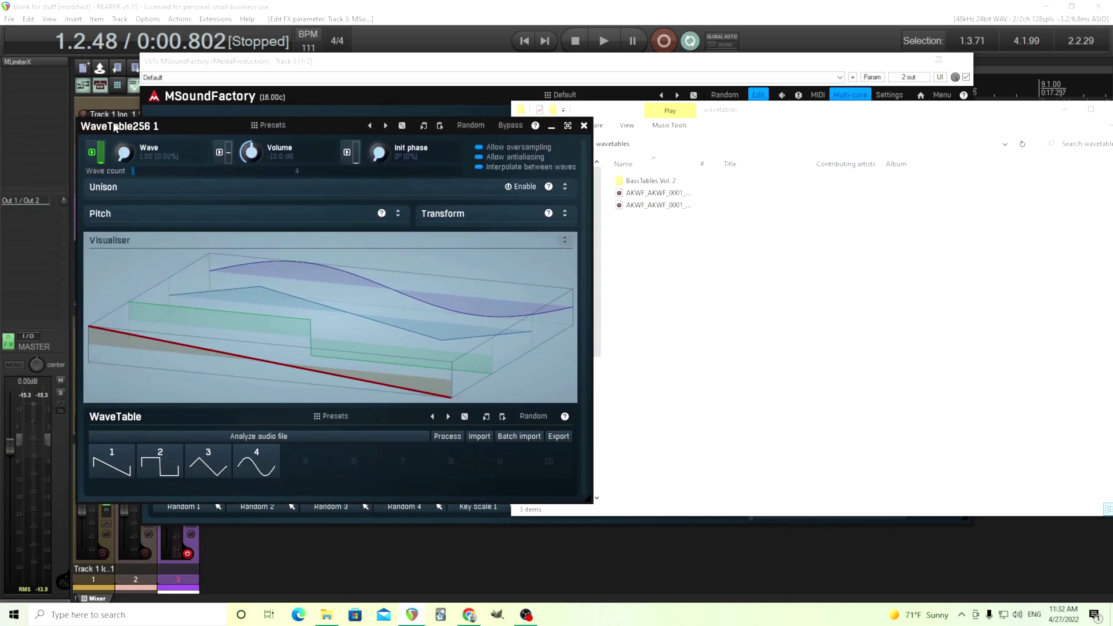
drag(655, 195, 115, 469)
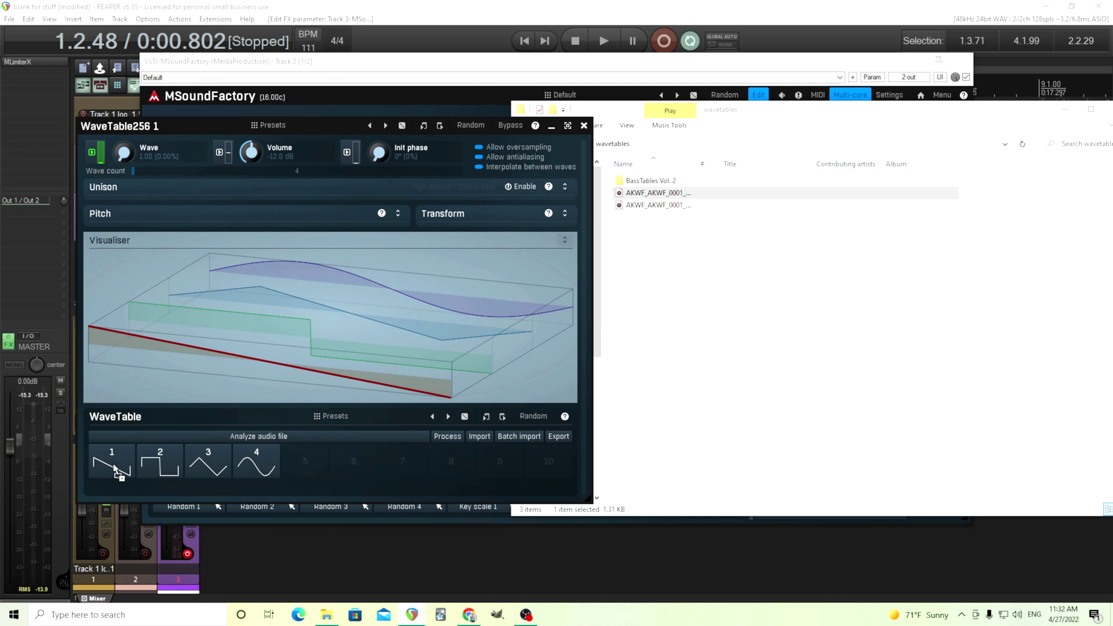
drag(115, 468, 114, 468)
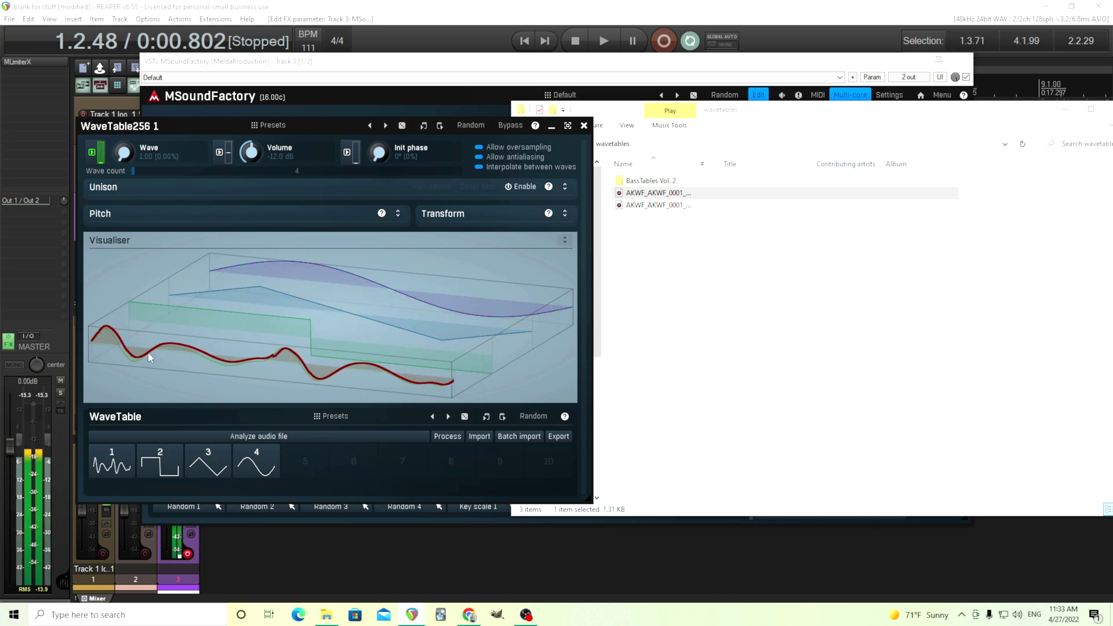
drag(680, 207, 267, 470)
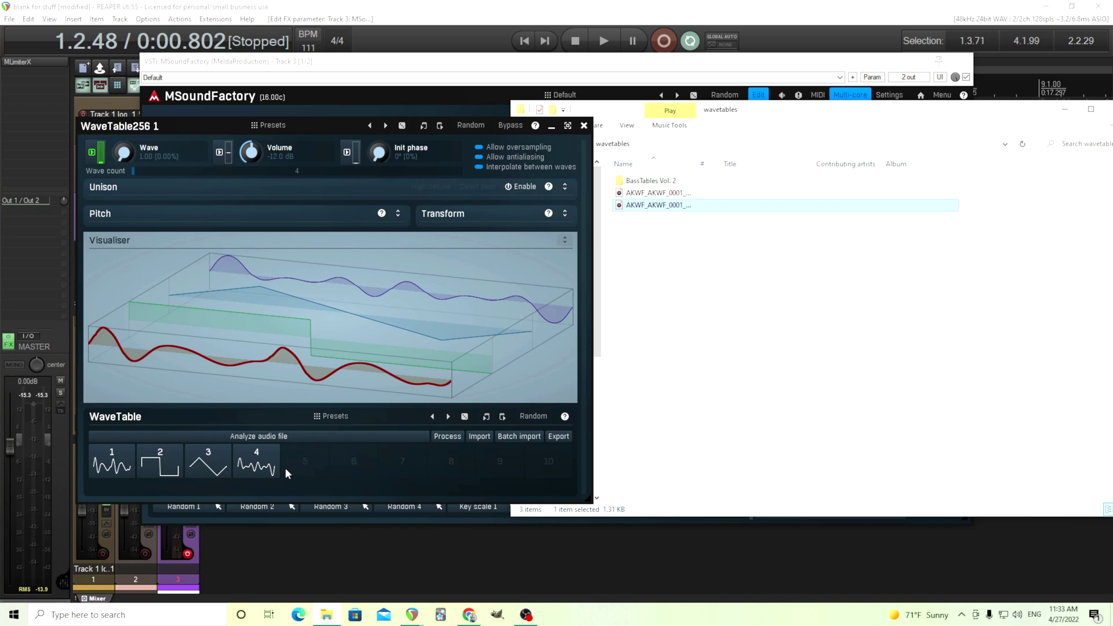
Shift the imported wave from slot 4 to slot 3, then back to slot 4.
double_click(123, 127)
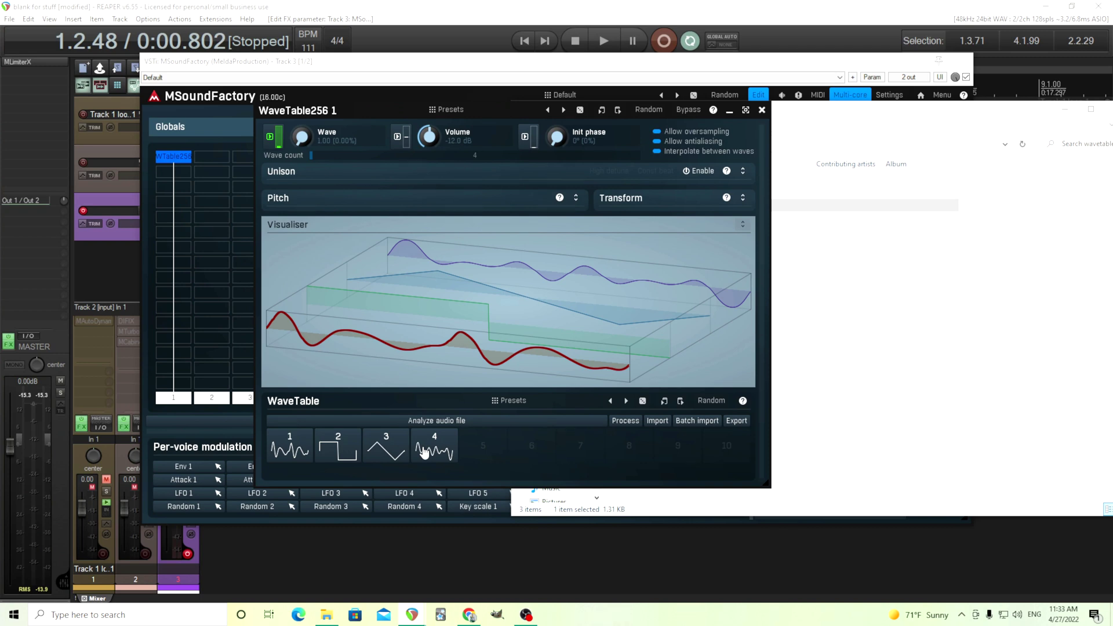
right_click(432, 445)
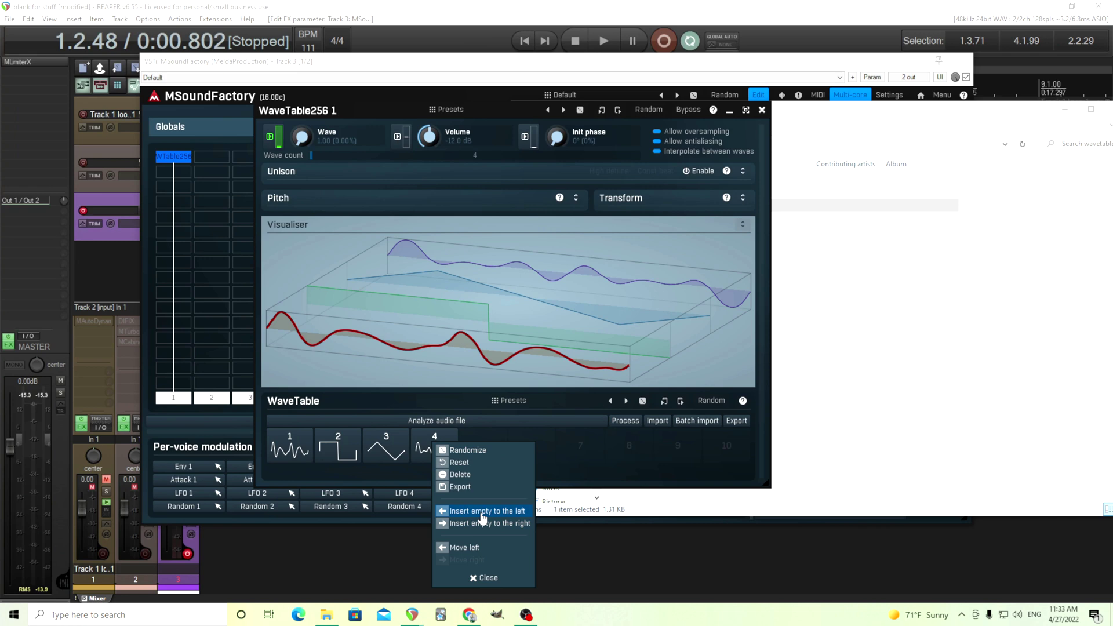
click(477, 549)
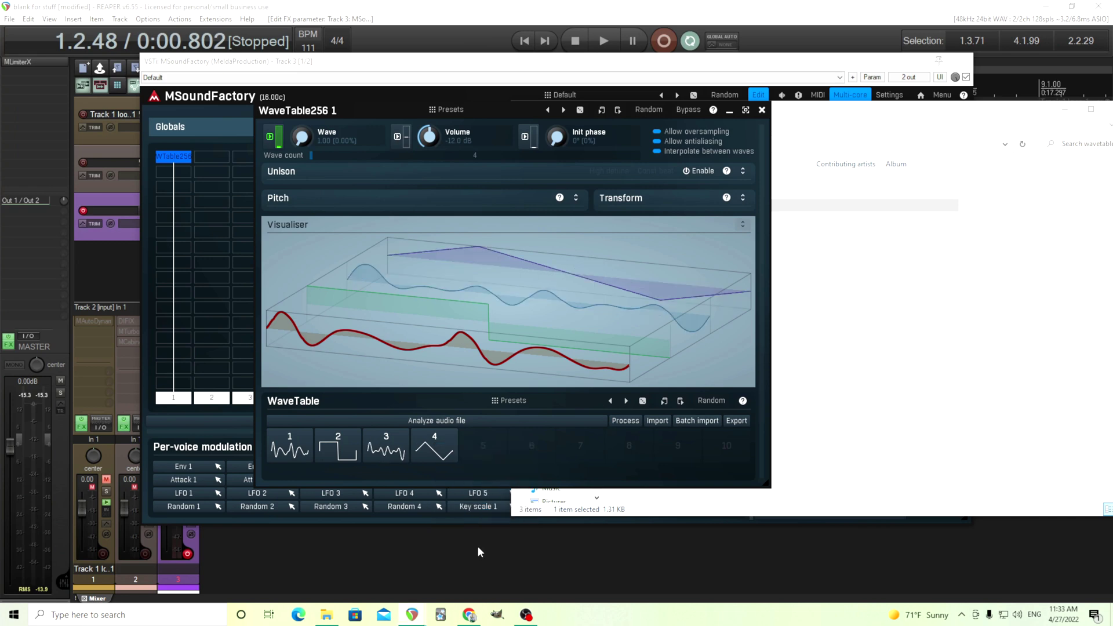
right_click(390, 452)
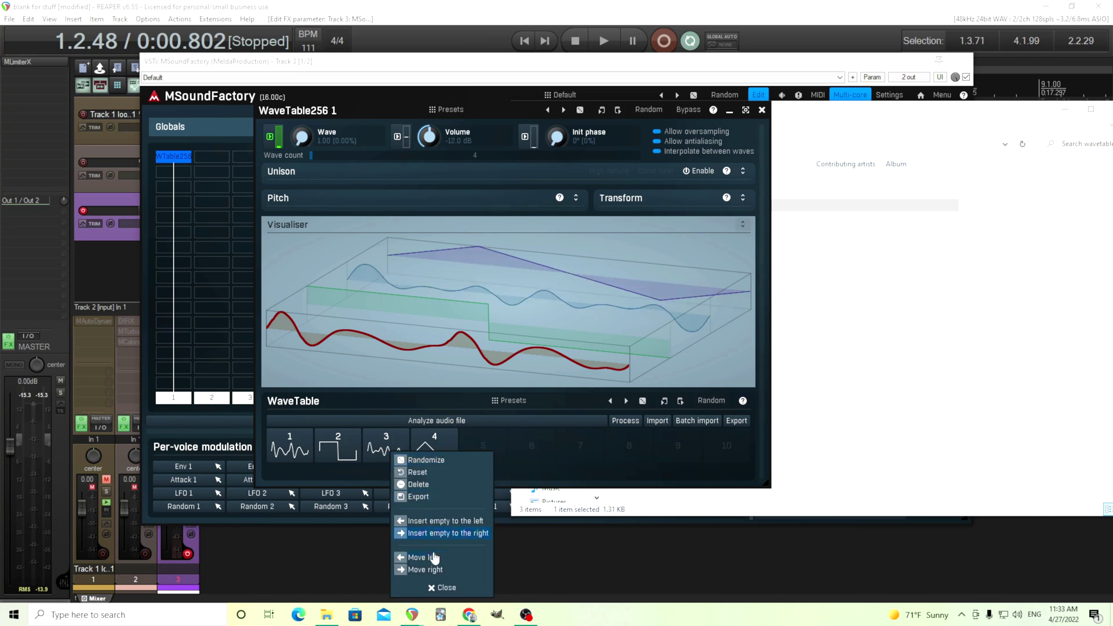
click(427, 570)
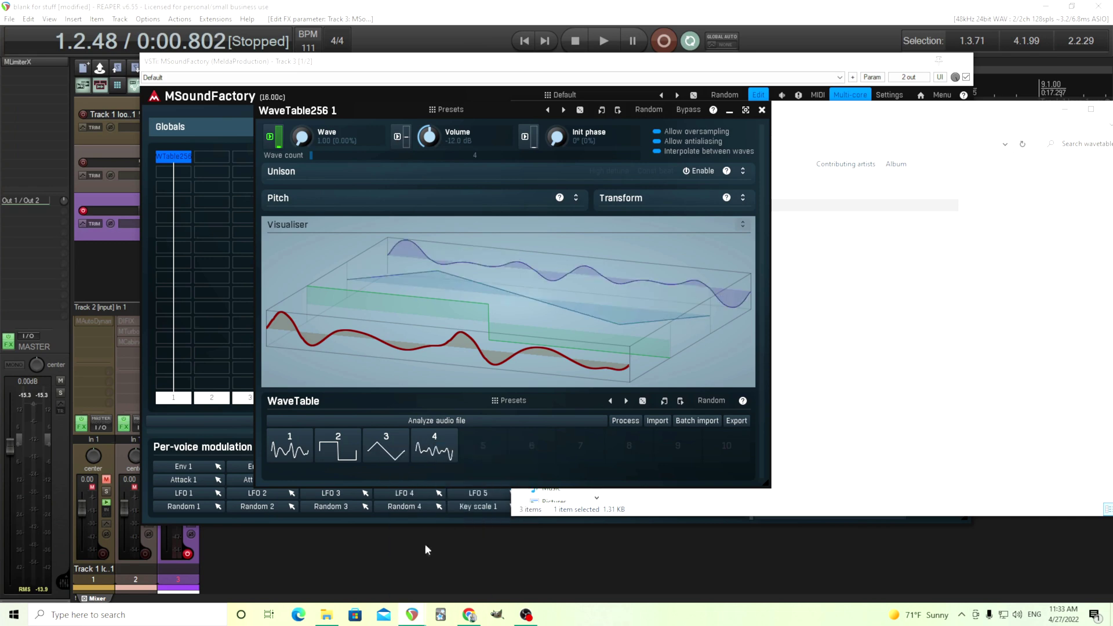
Reset wave 4 to a plain ramp, then delete it from the table.
right_click(427, 452)
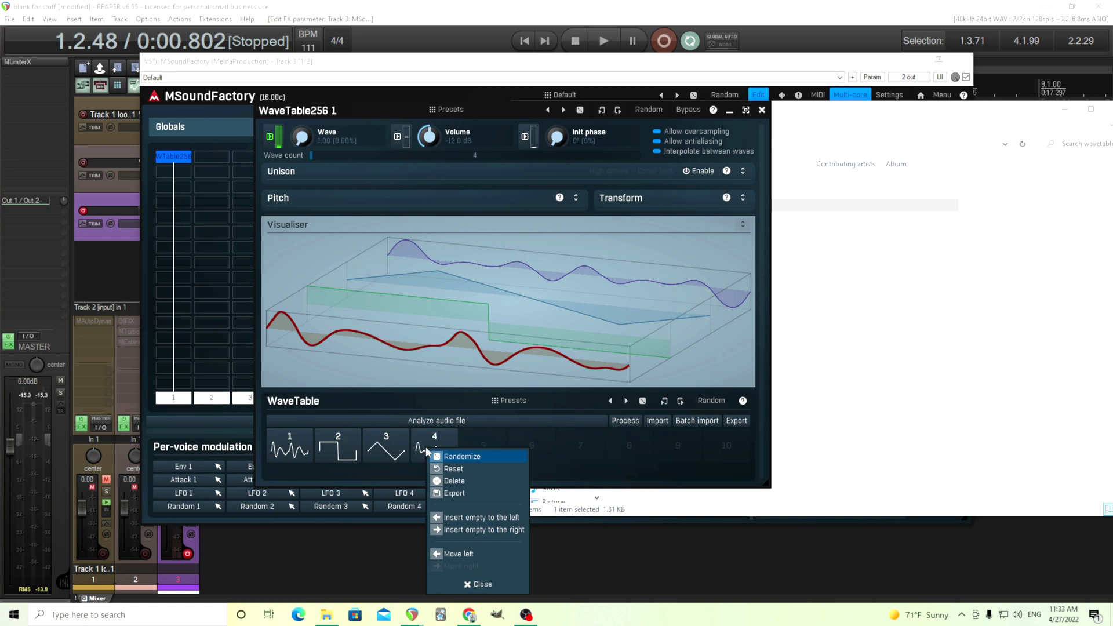
click(465, 470)
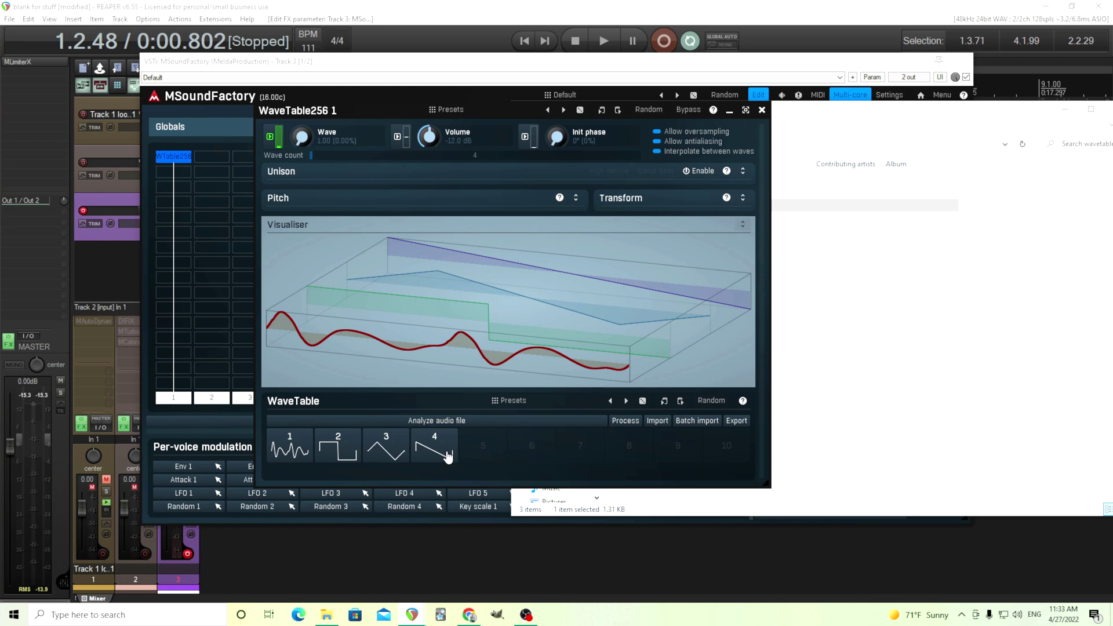
right_click(448, 458)
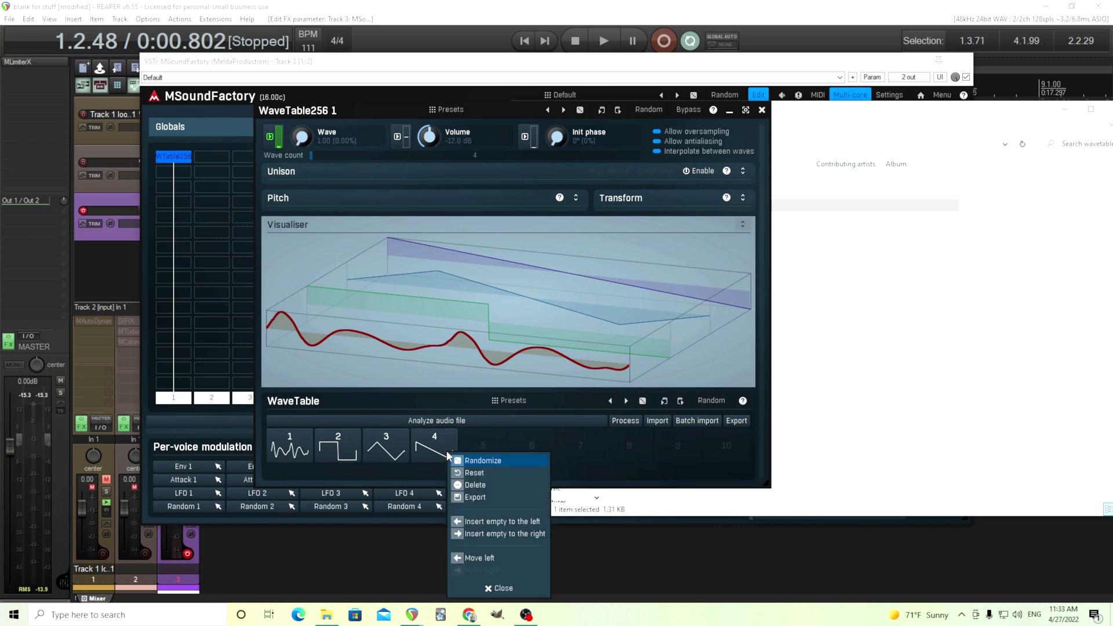
click(486, 486)
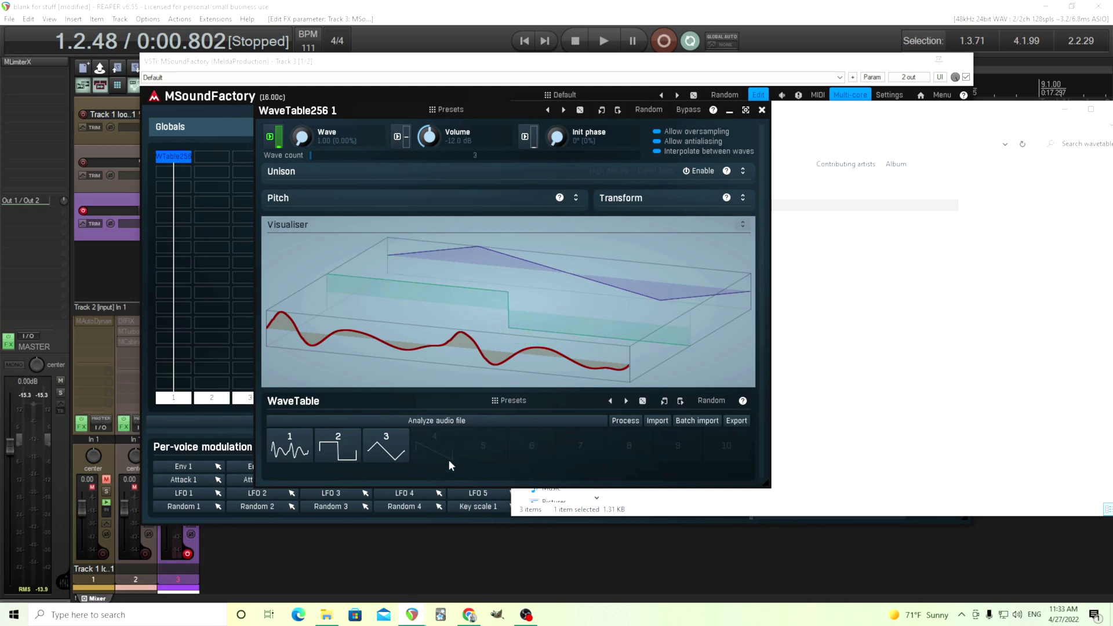
right_click(402, 458)
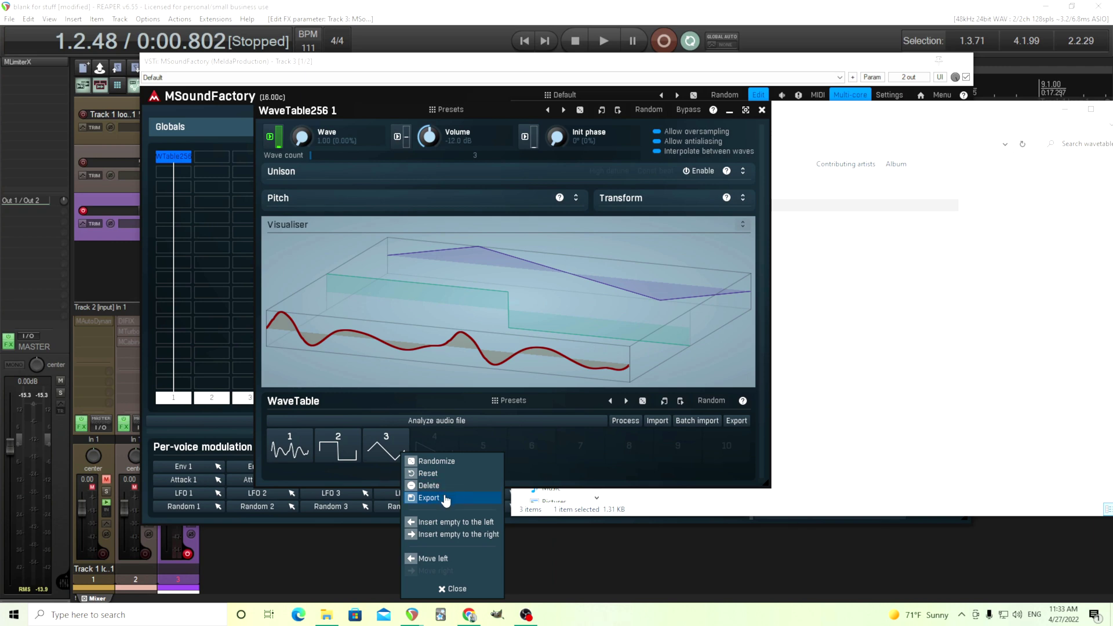
Set wave 3's Custom to 100% and redraw its triangle as a jagged multi-peak zigzag.
click(542, 448)
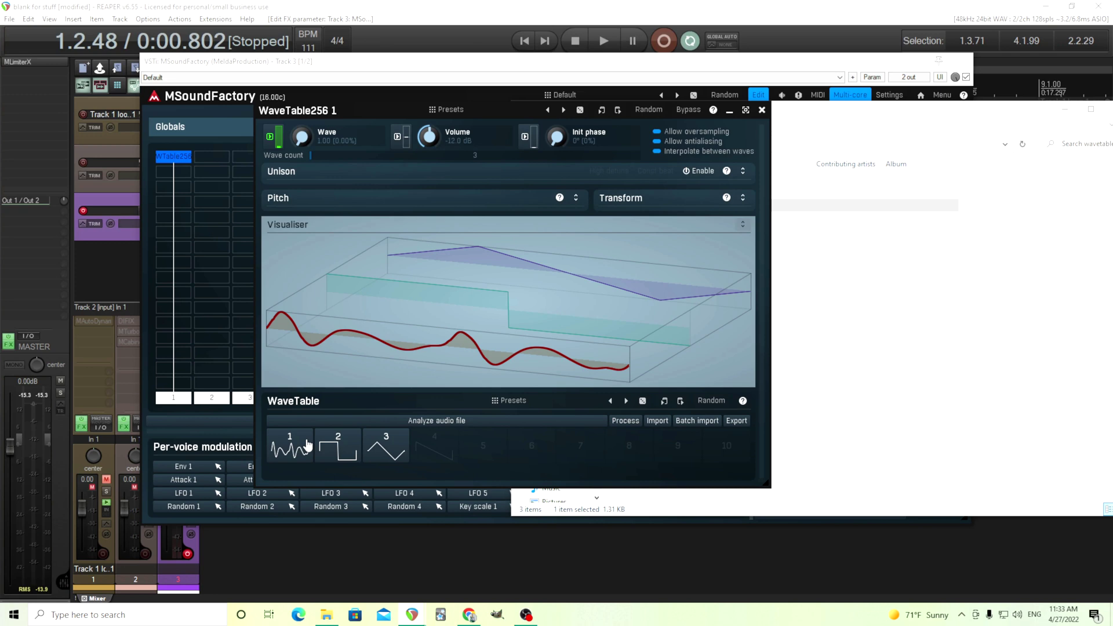
click(386, 450)
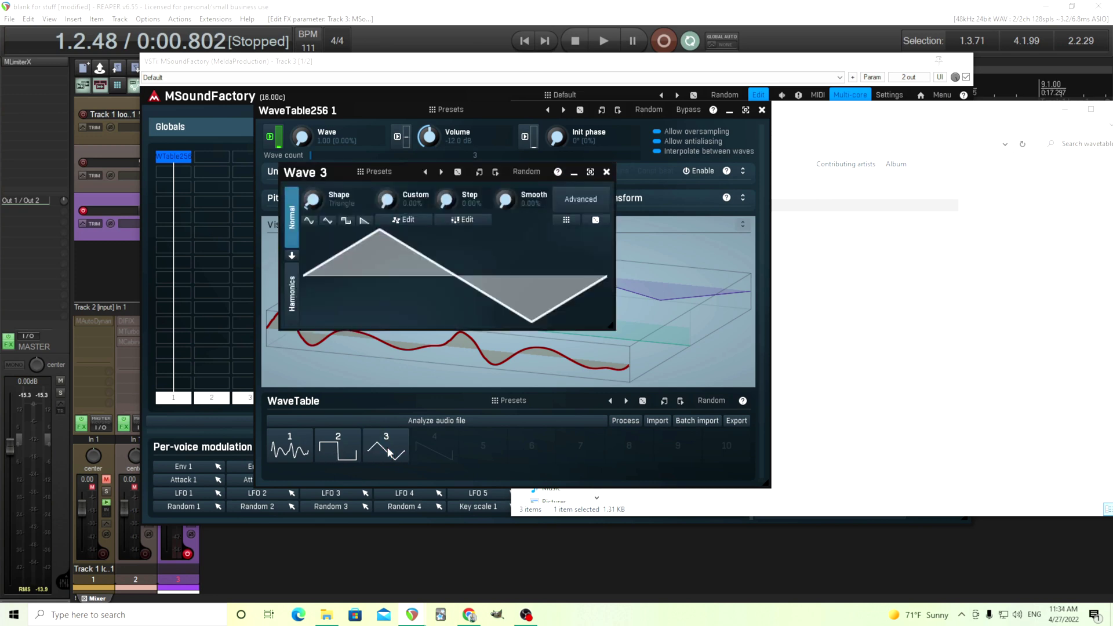
drag(400, 208, 397, 200)
click(406, 220)
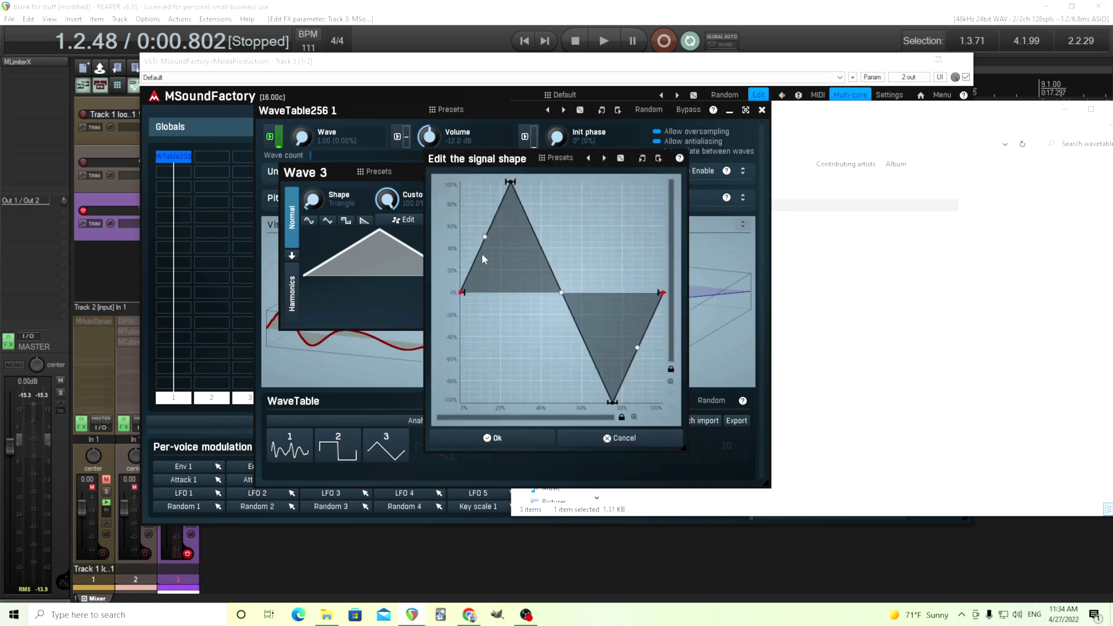
drag(515, 188, 500, 351)
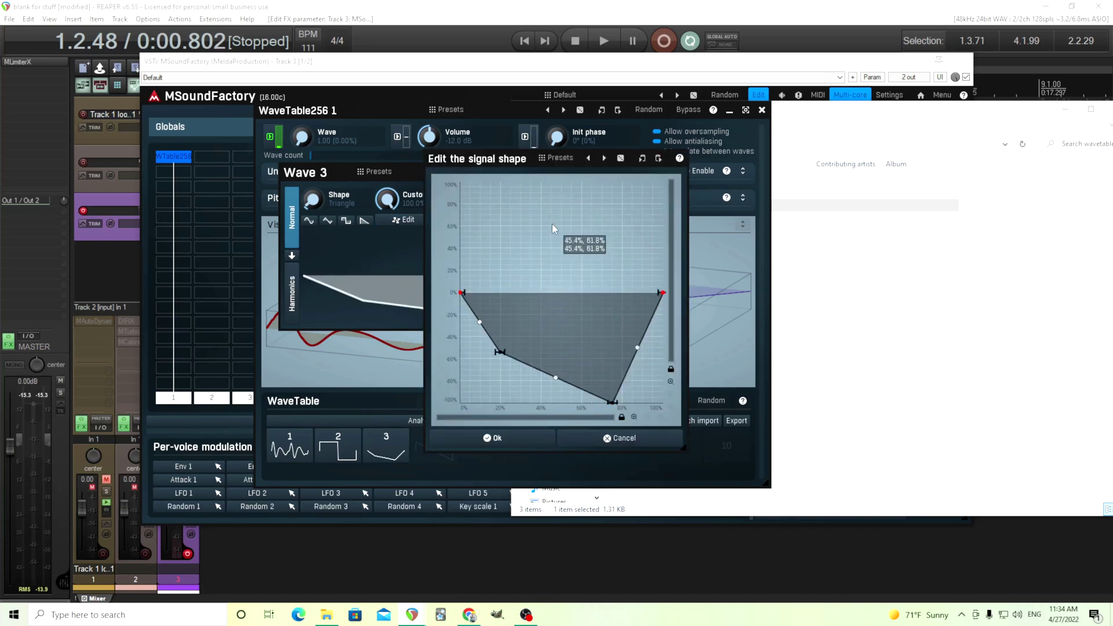
click(552, 224)
click(566, 358)
click(593, 247)
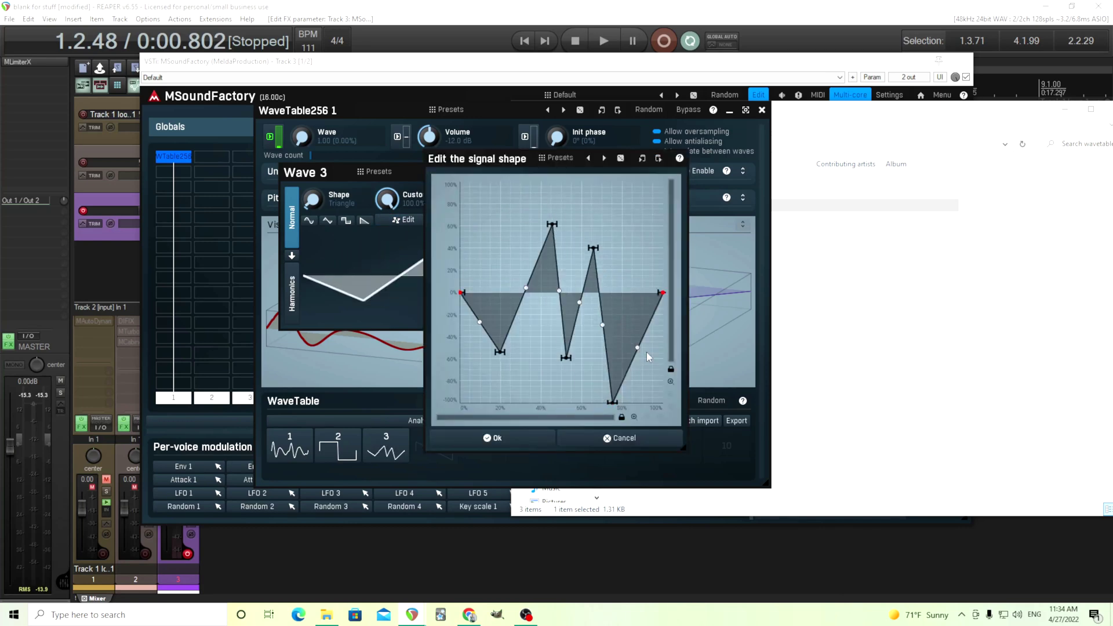
drag(625, 262, 635, 196)
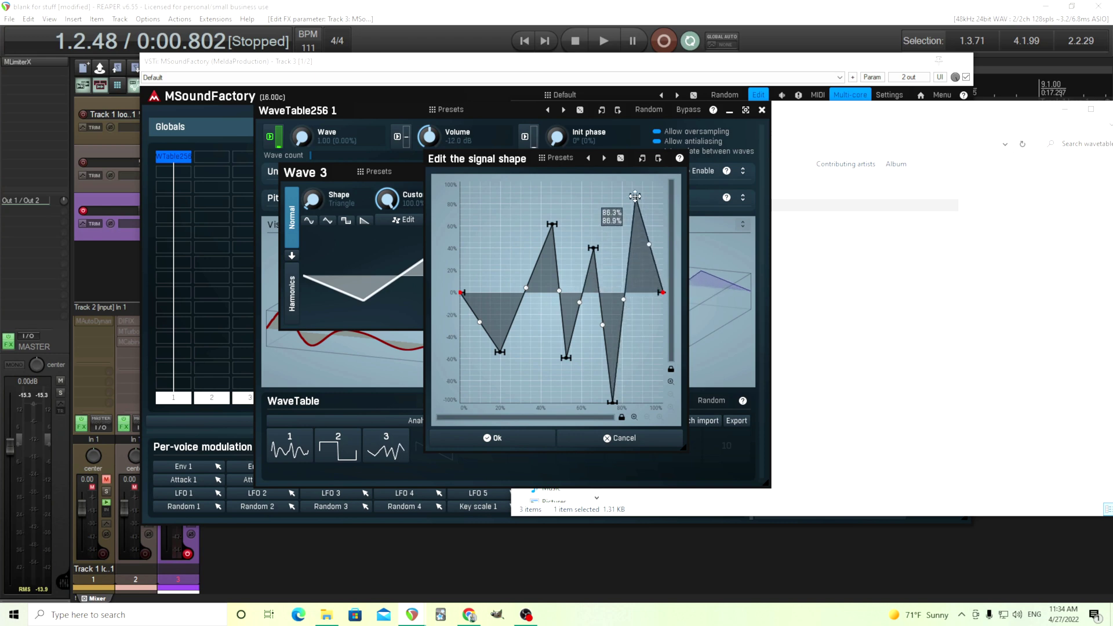
click(520, 437)
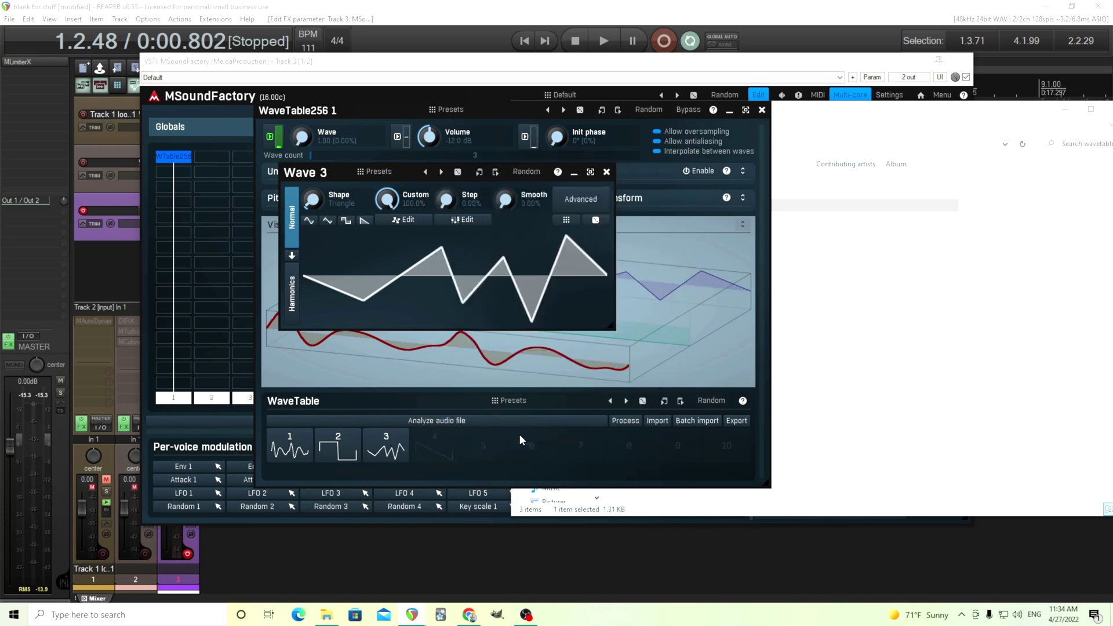
Export the zigzag wave 3 to a file named 'test wave'.
click(607, 172)
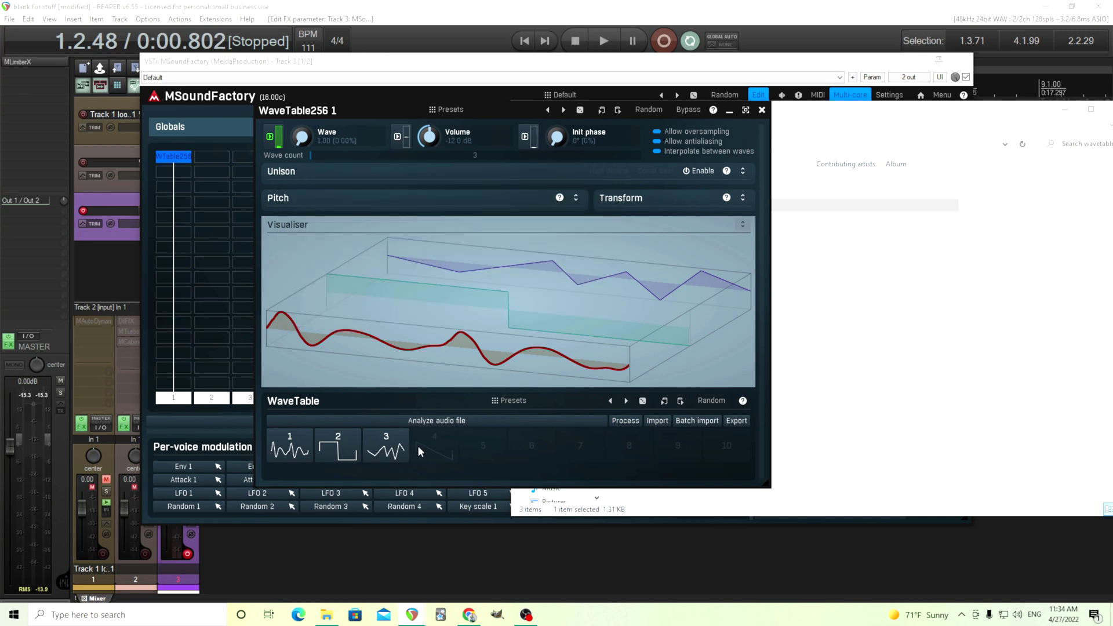
right_click(392, 456)
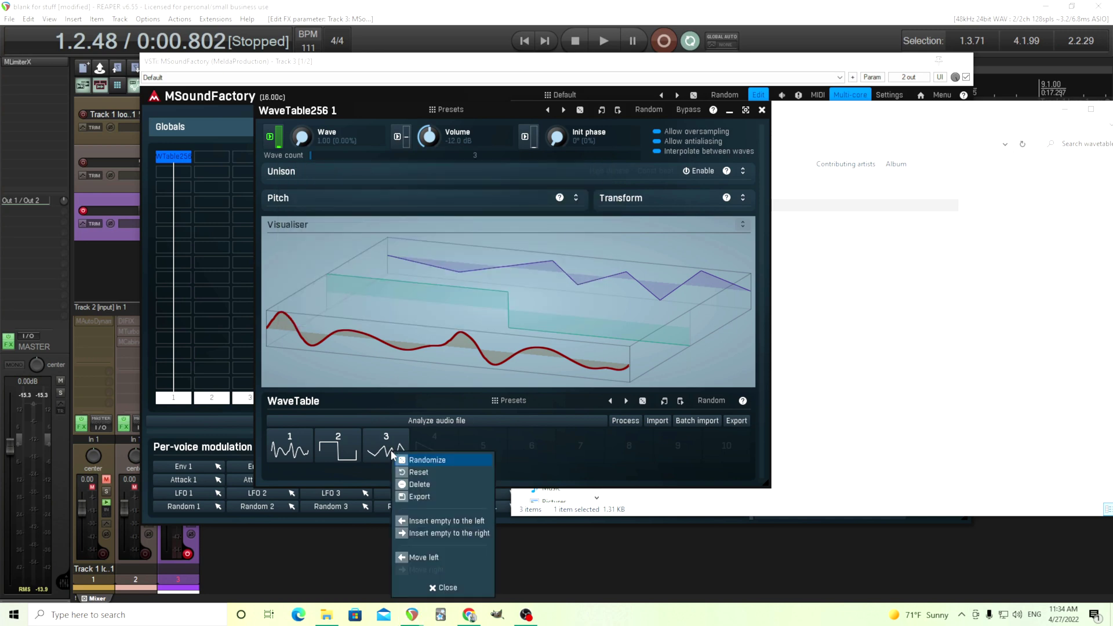
click(436, 504)
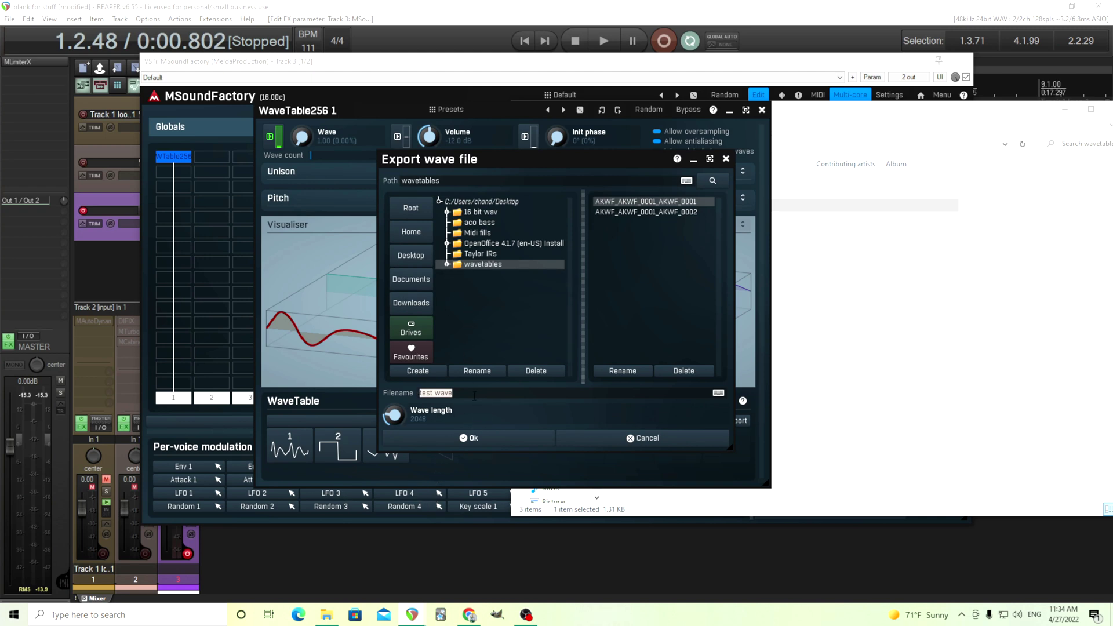
click(509, 439)
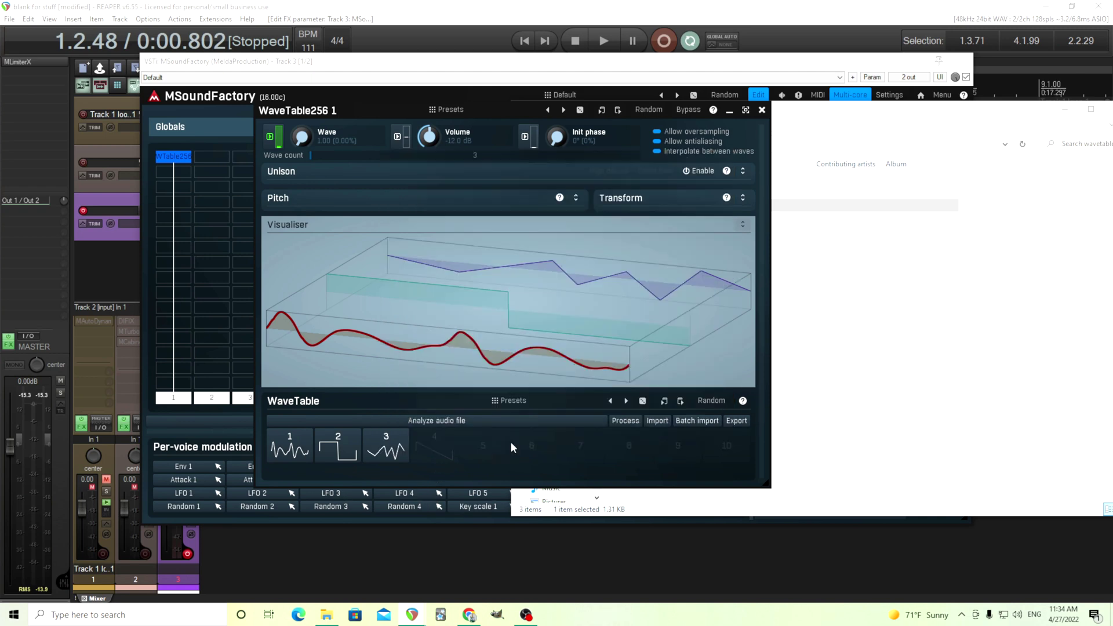
Reset slot 3, then load the 'test wave' file back into it from Explorer.
click(400, 448)
click(433, 471)
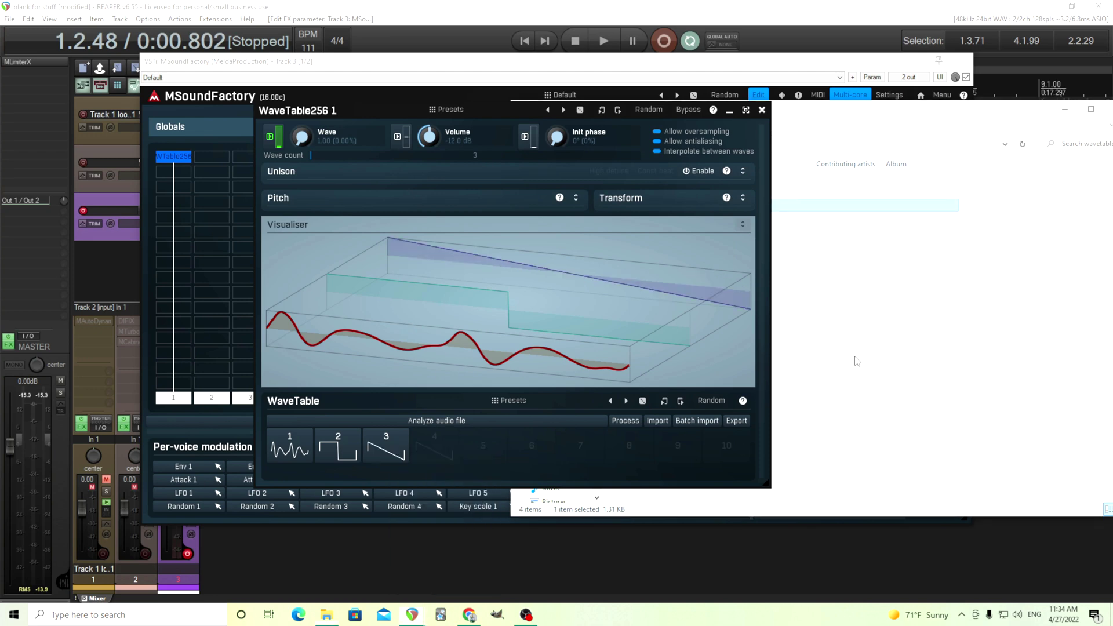
drag(309, 111, 106, 94)
drag(648, 218, 190, 435)
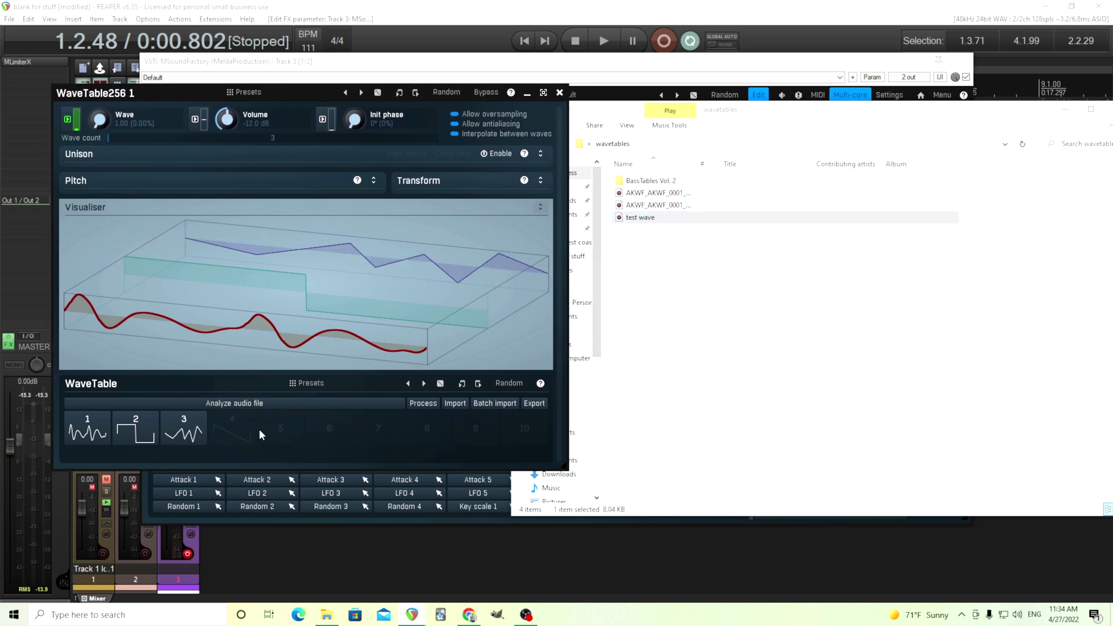
Set wave 3's Depth to 0% and add harmonics: 2nd 58%, 3rd 22%, 4th -58.8%, 5th 47%.
click(185, 438)
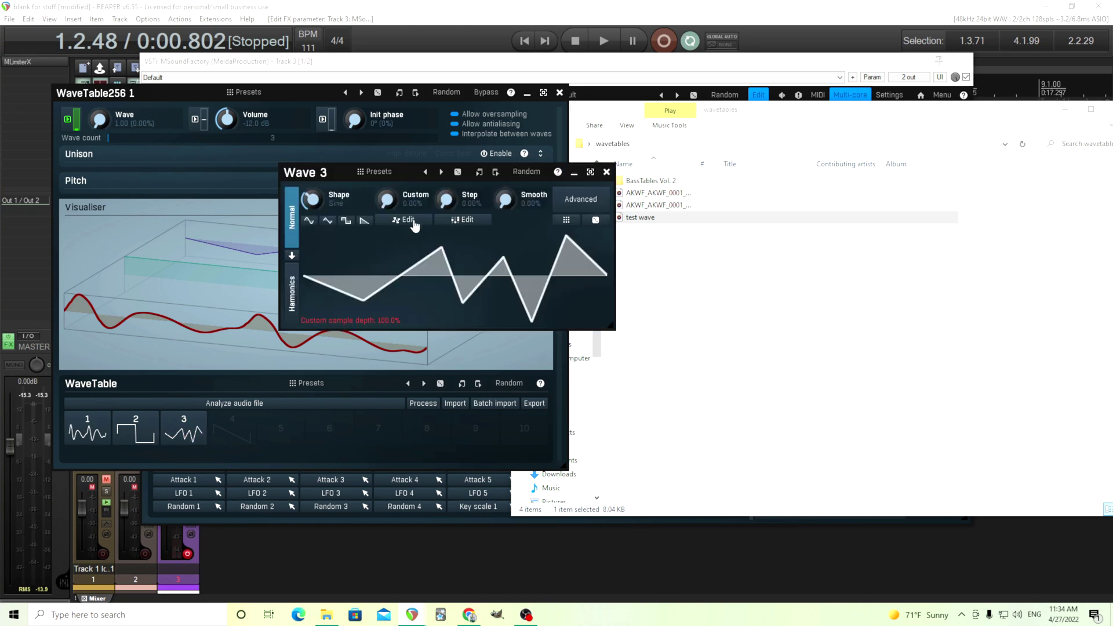
click(602, 203)
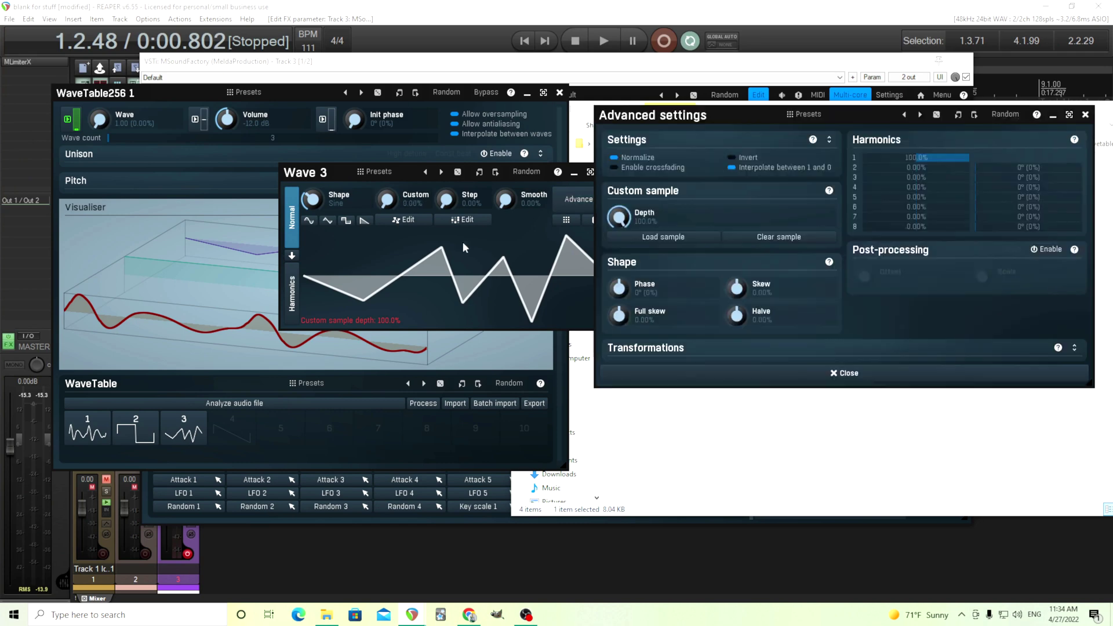
drag(619, 210, 618, 256)
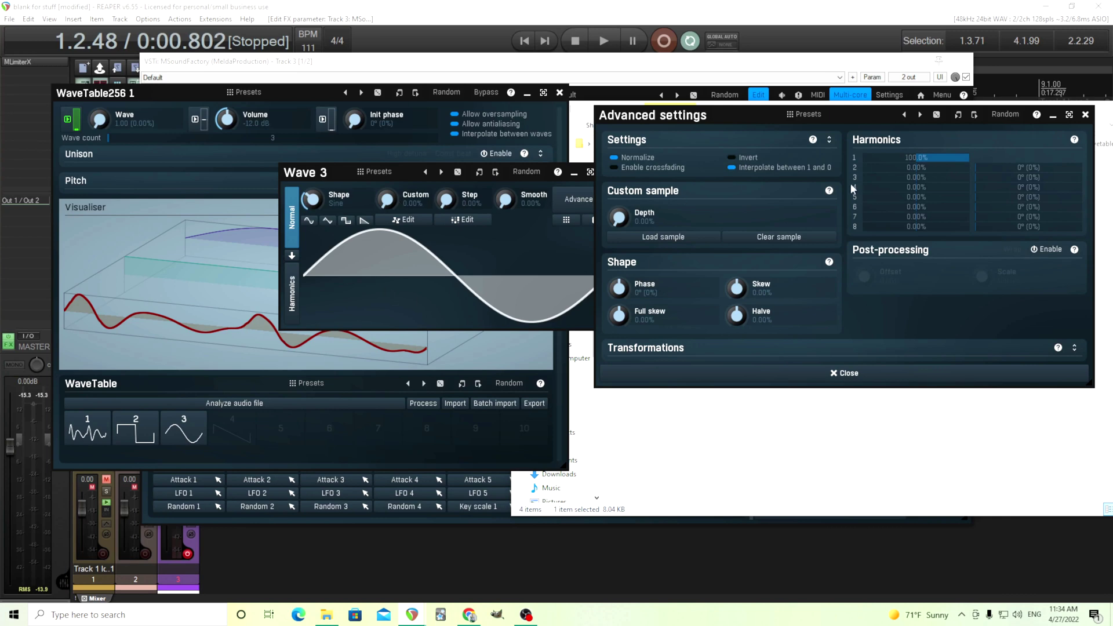
drag(921, 167, 921, 139)
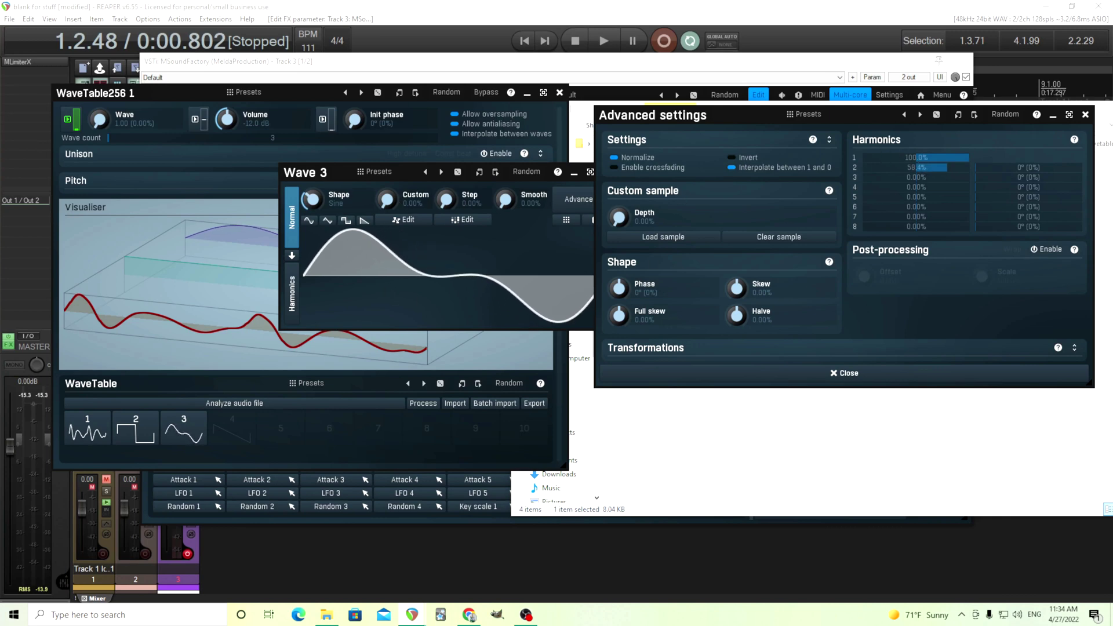
drag(930, 178, 932, 198)
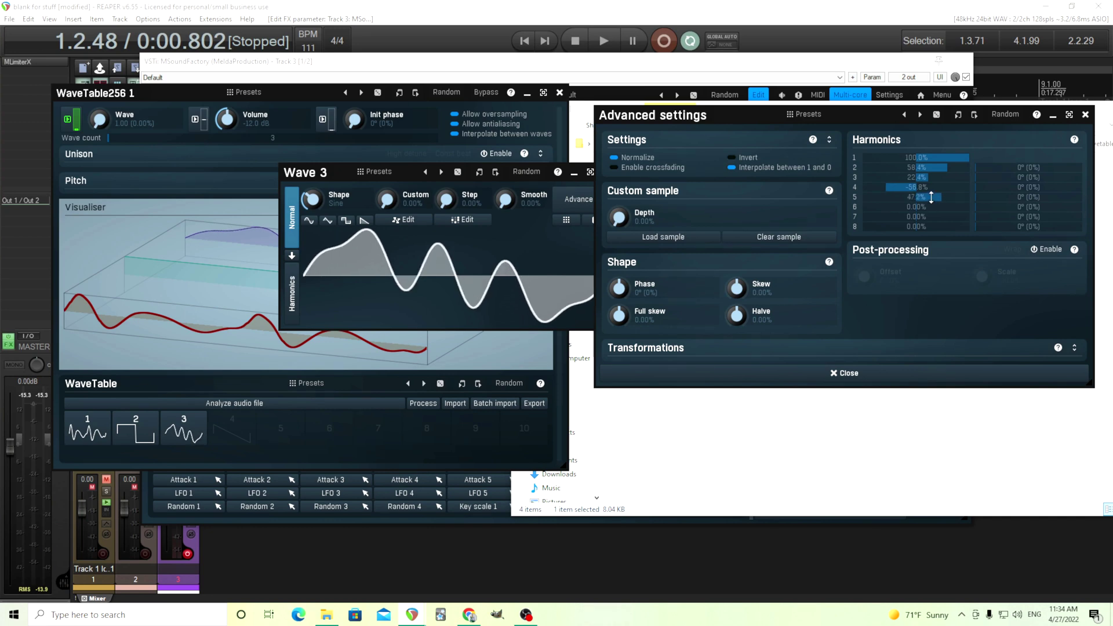
click(857, 375)
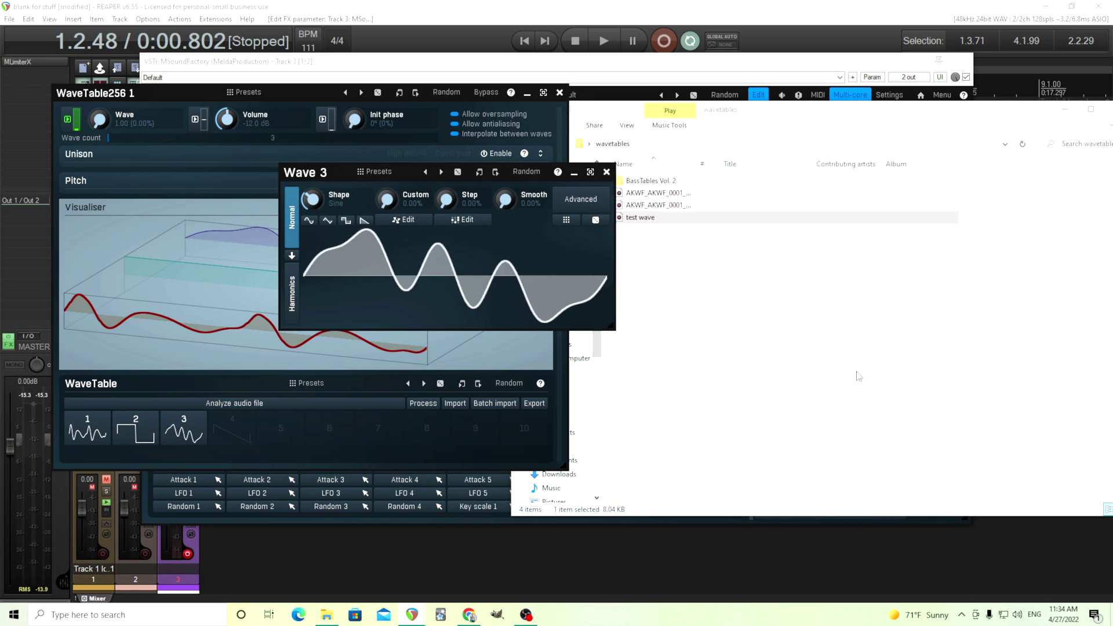
click(607, 173)
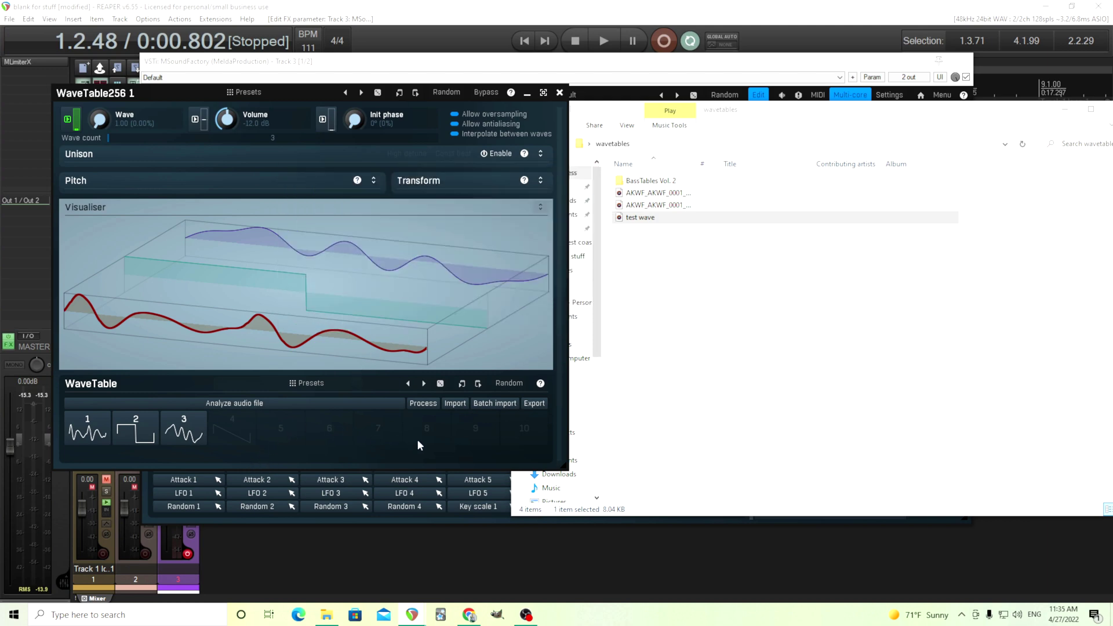
drag(97, 95, 172, 107)
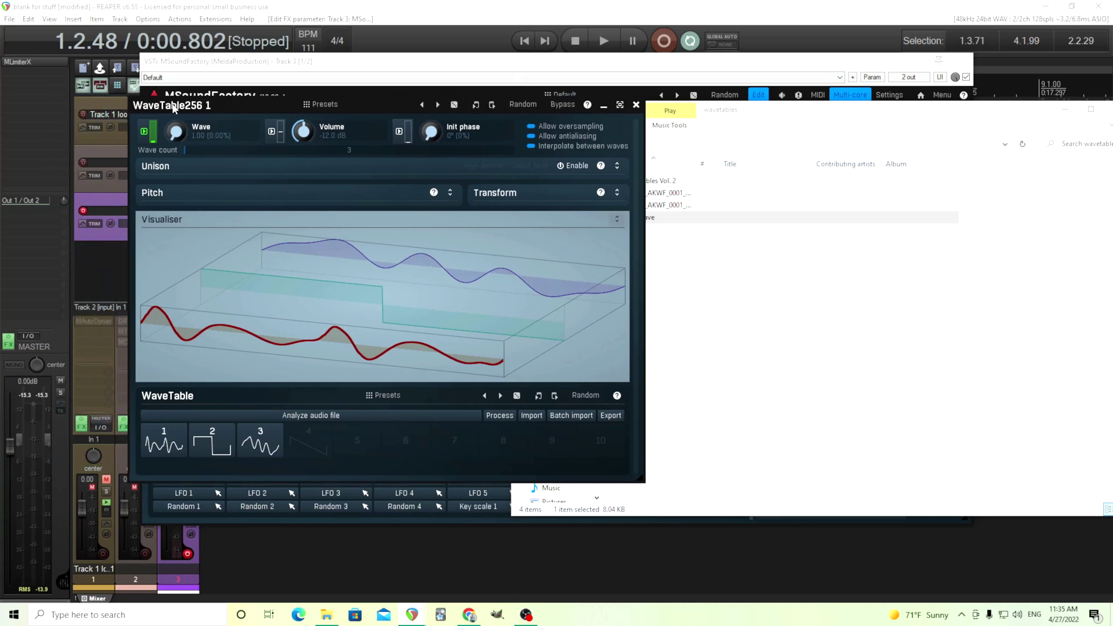
Browse the import window to wavetables > BassTables Vol. 2 and select BassTables 44.wav.
click(532, 416)
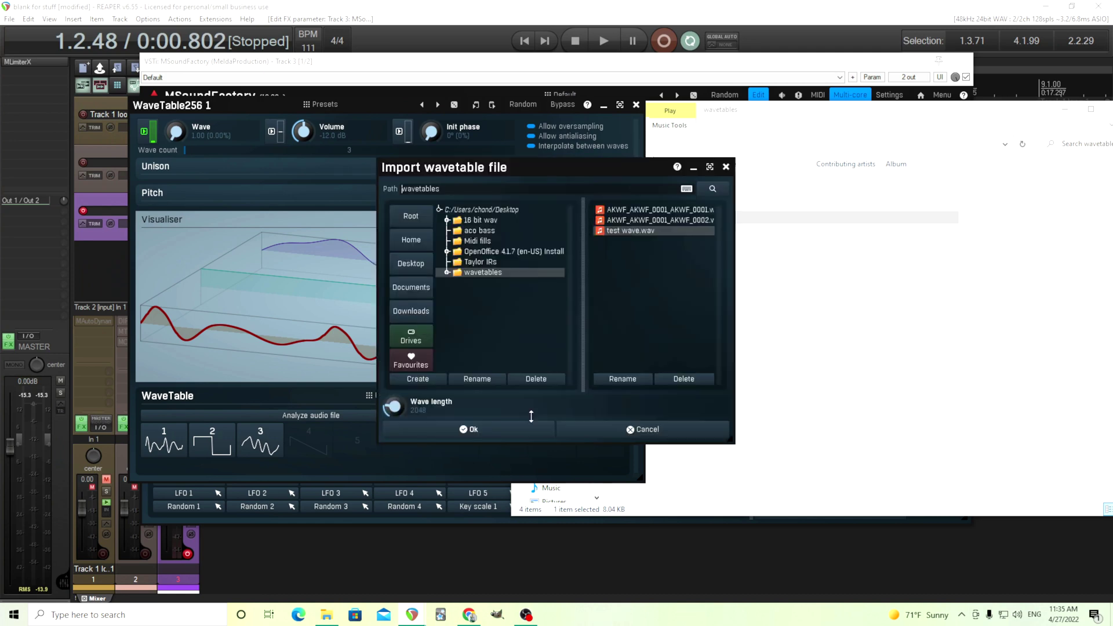
double_click(465, 274)
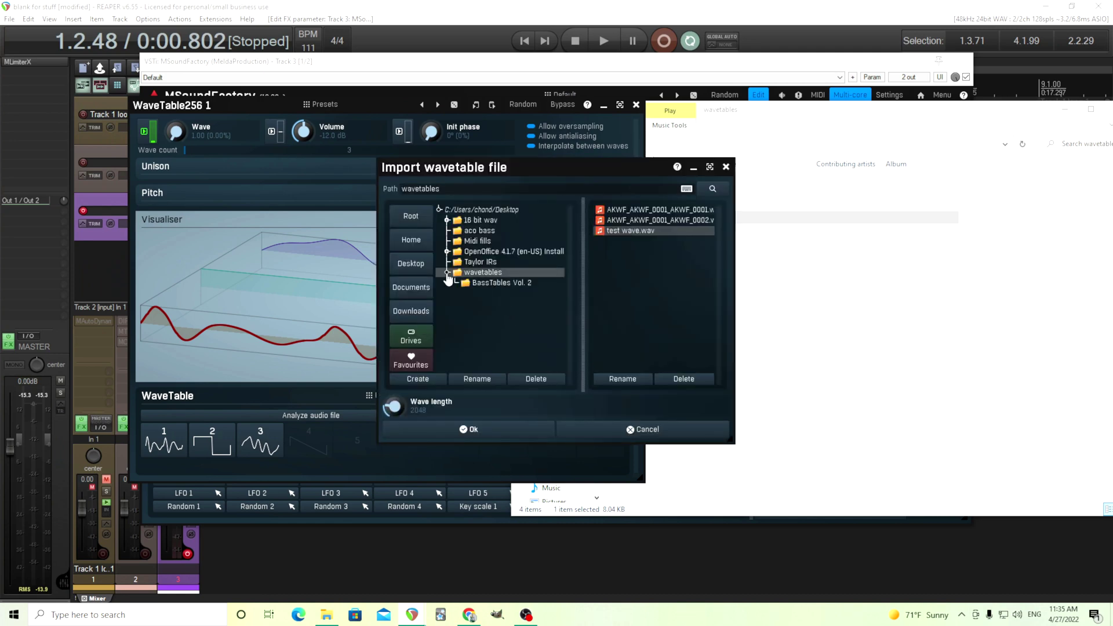
click(469, 284)
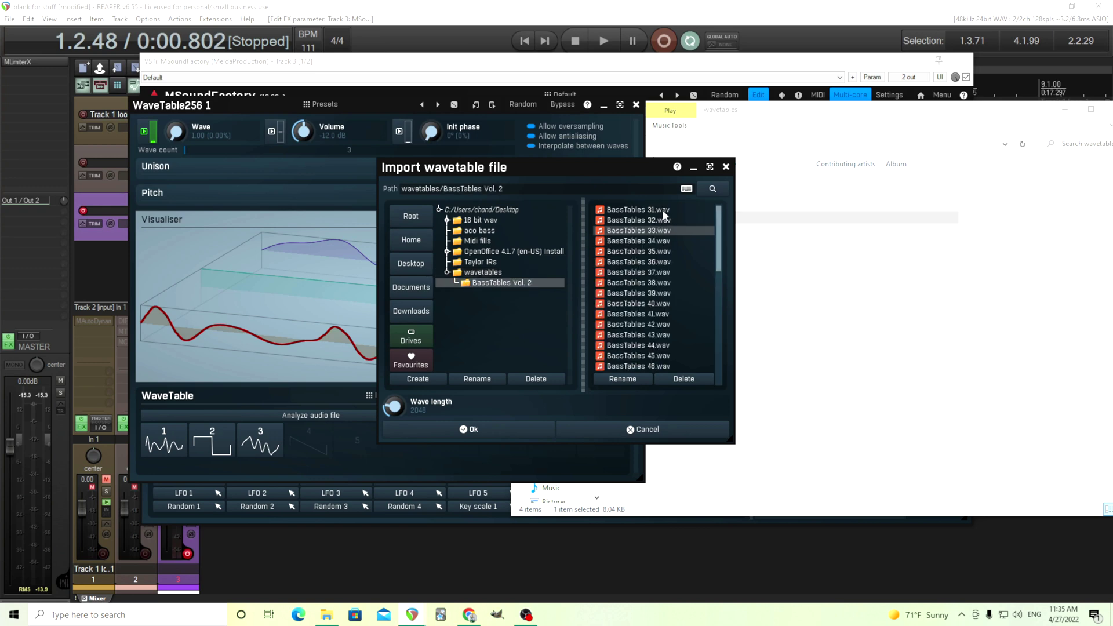
click(663, 346)
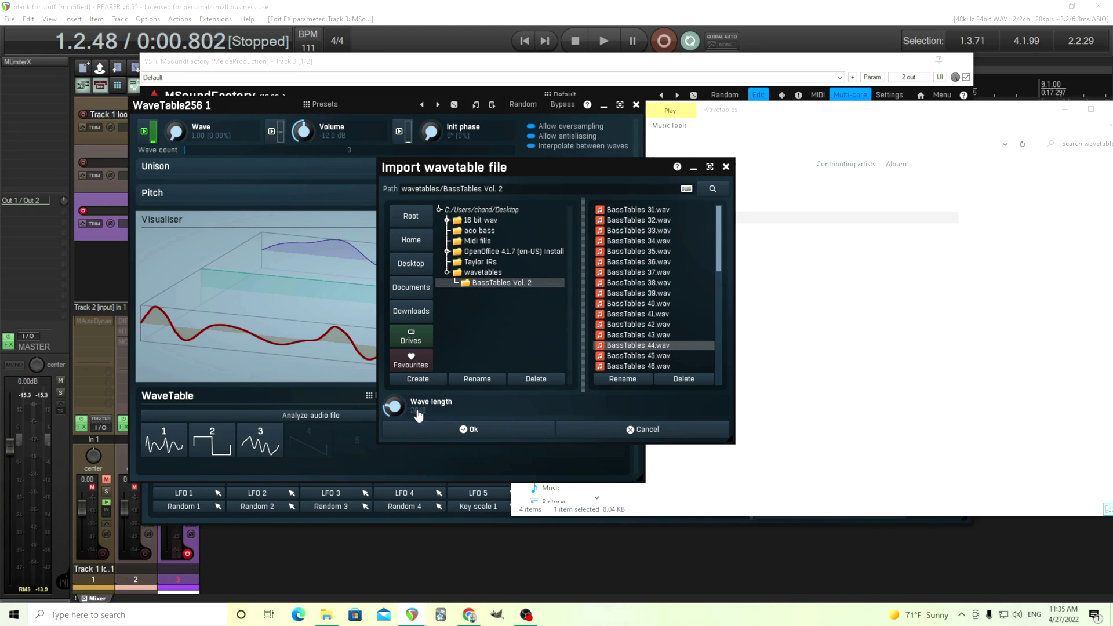
Import BassTables 44.wav into WaveTable256 as the wavetable.
click(474, 431)
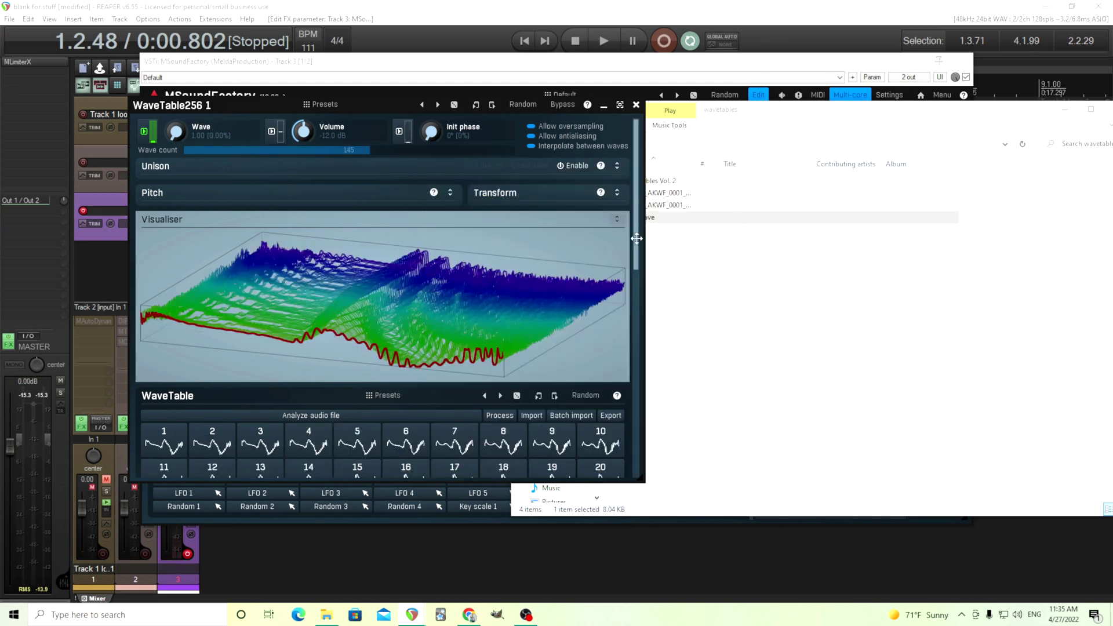
drag(637, 239, 658, 483)
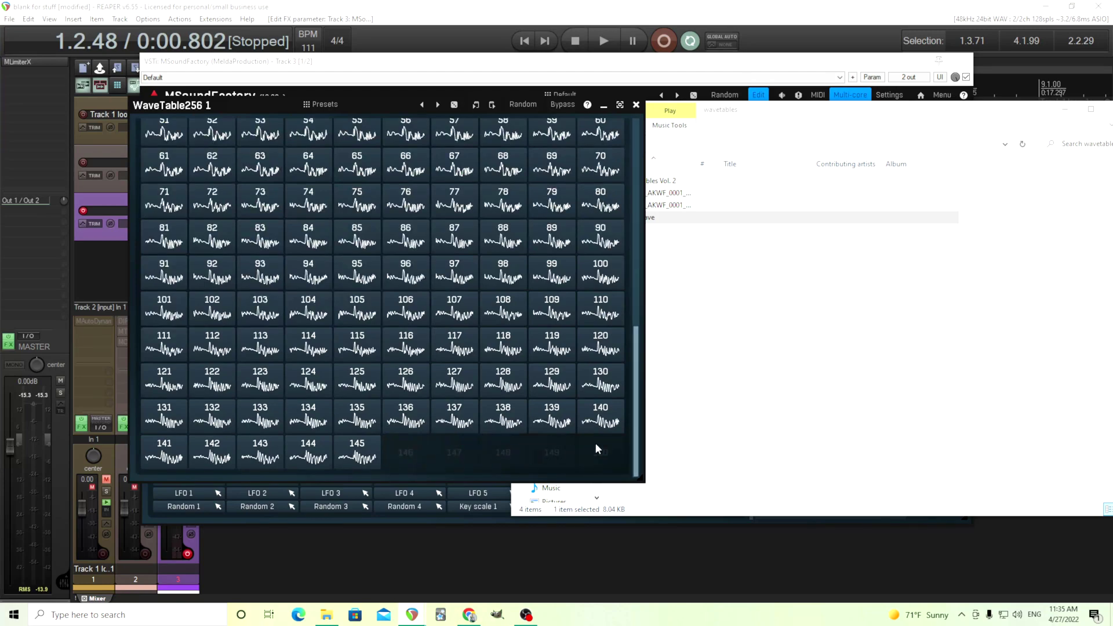
drag(638, 437, 634, 196)
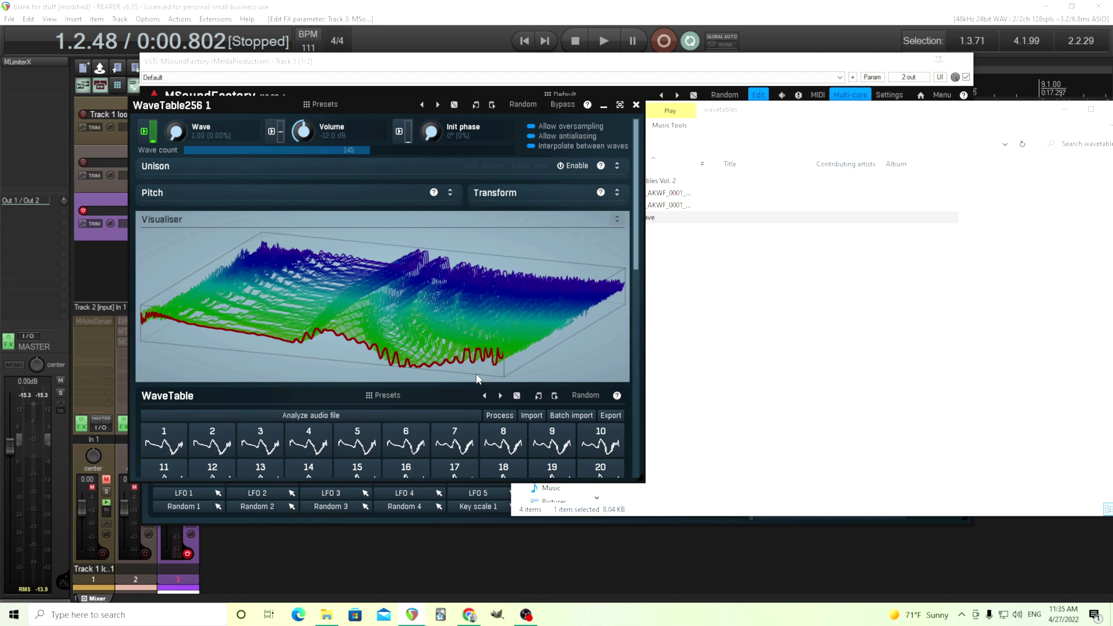
Place the WaveTable256 editor over the Explorer list of BassTables Vol. 2 files.
click(763, 303)
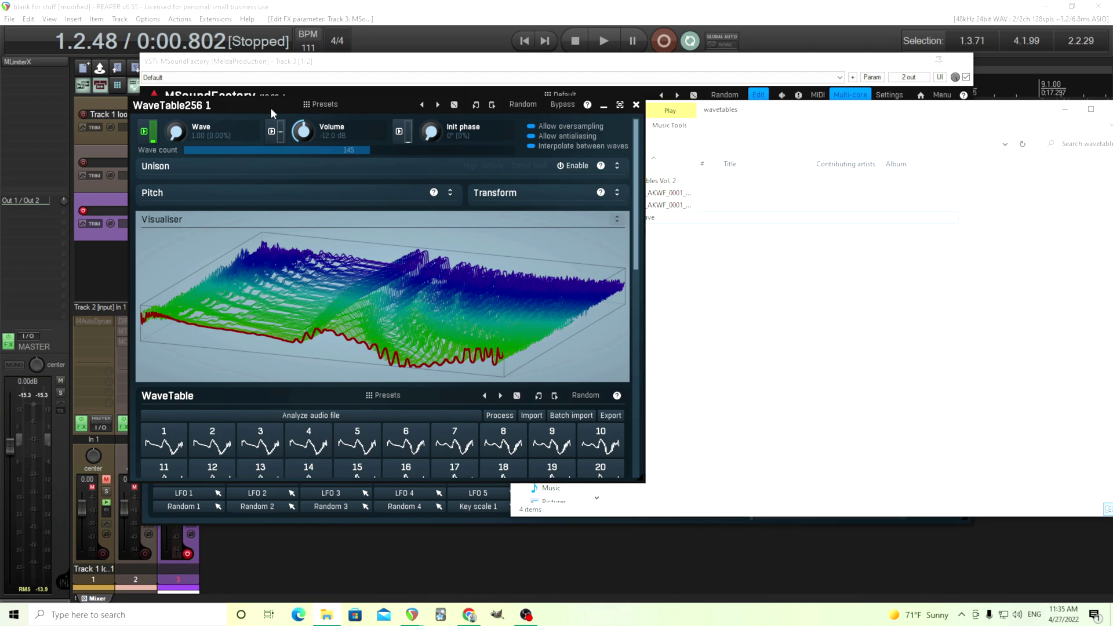
drag(273, 113, 195, 115)
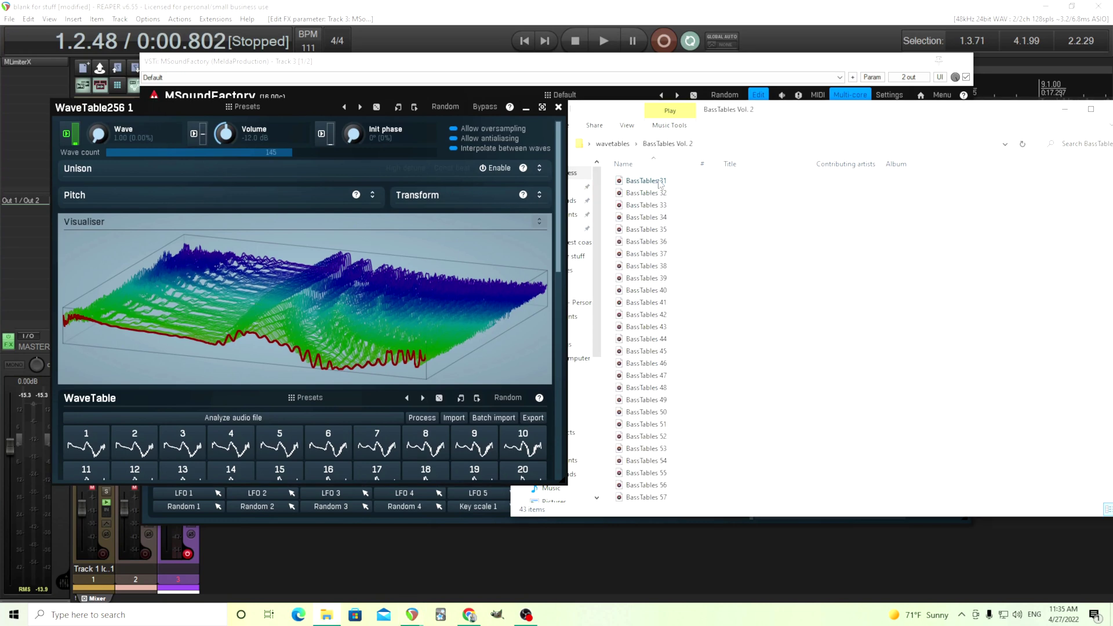
scroll(823, 399, down, 1)
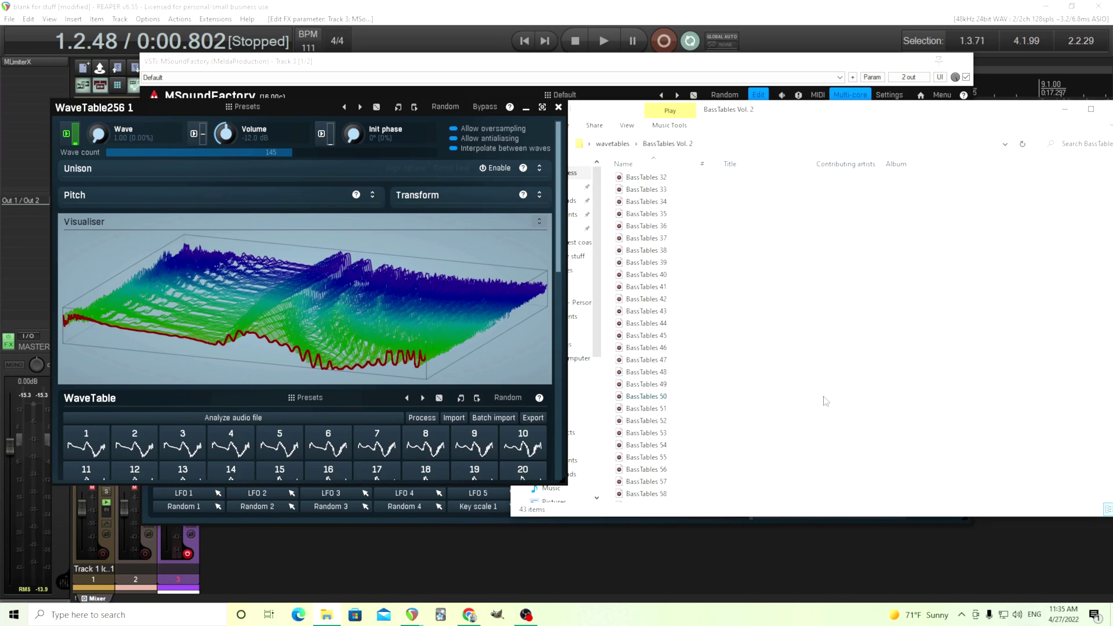
drag(121, 109, 226, 89)
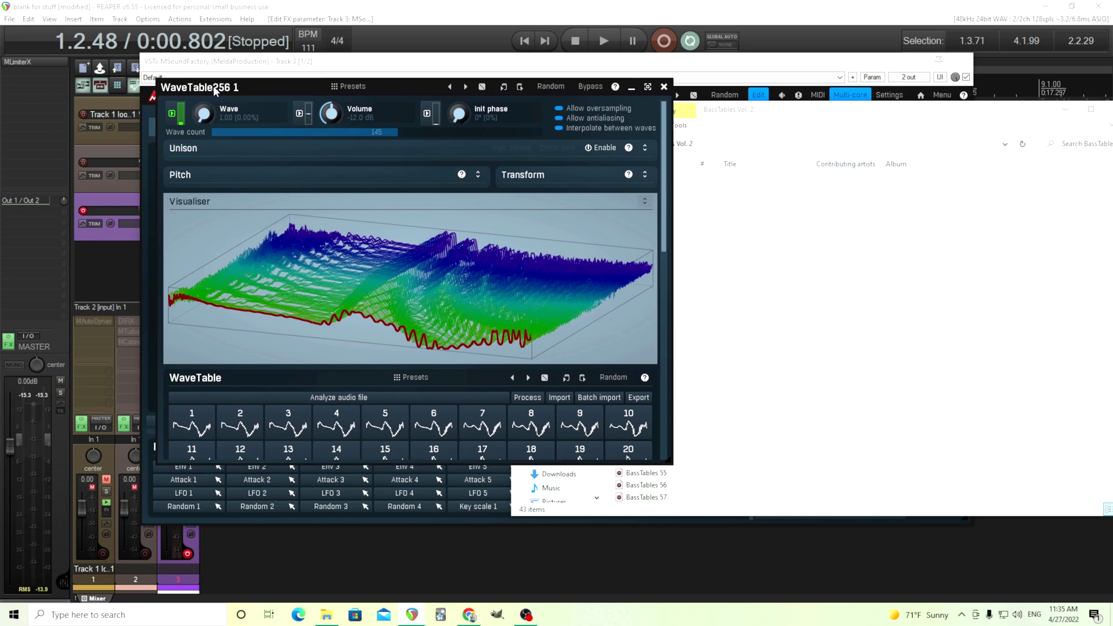
Batch-import the BassTables Vol. 2 wave files into a preset folder named 'Basstables Vol2'.
click(600, 398)
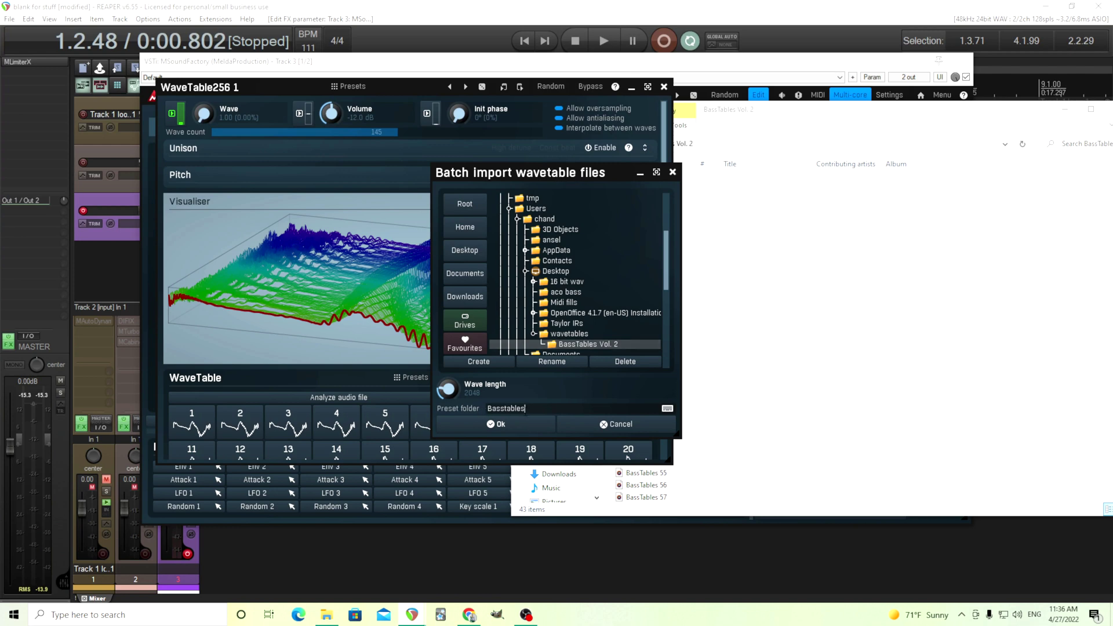
click(563, 409)
text(Vol2)
click(529, 430)
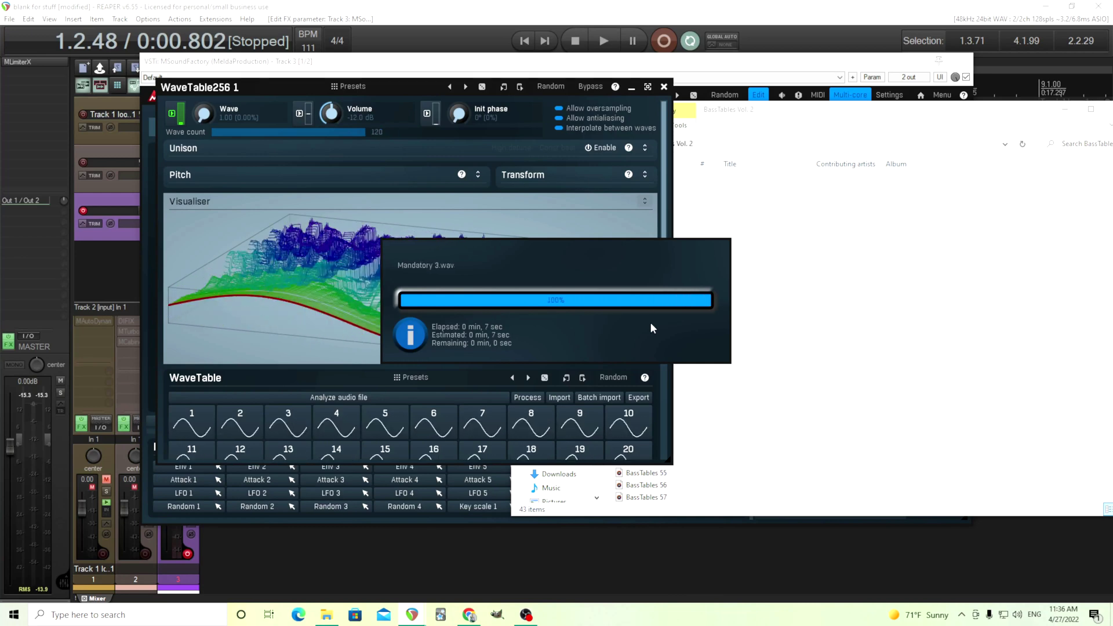
From the Basstables Vol2 presets, try BassTables 38 and 44, load BassTables 45.wav, and close the browser.
click(415, 379)
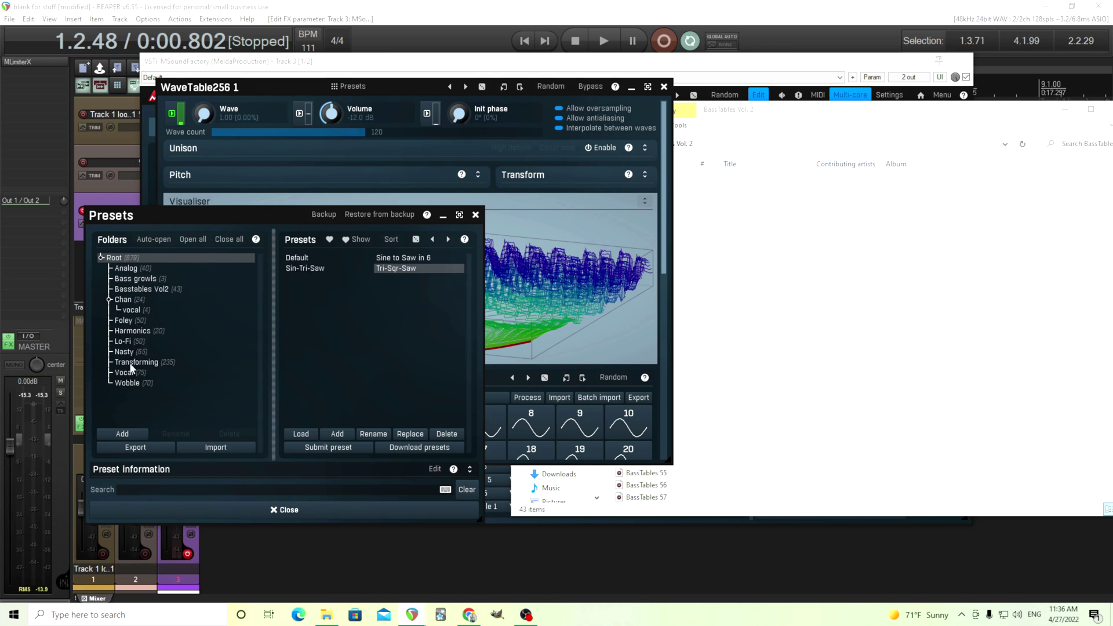
click(143, 290)
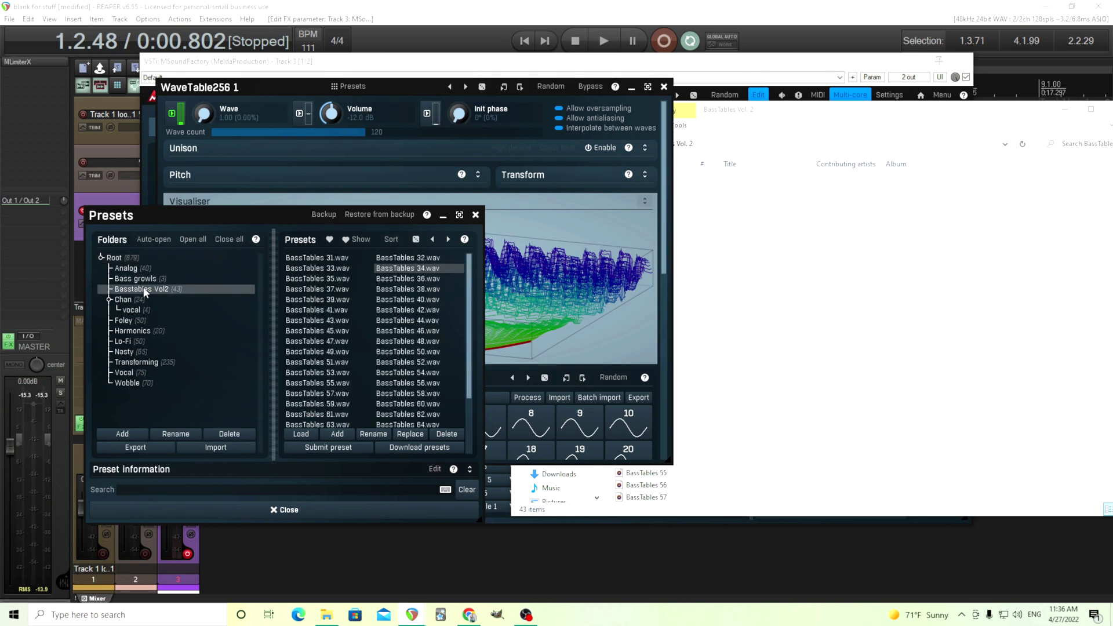
click(412, 288)
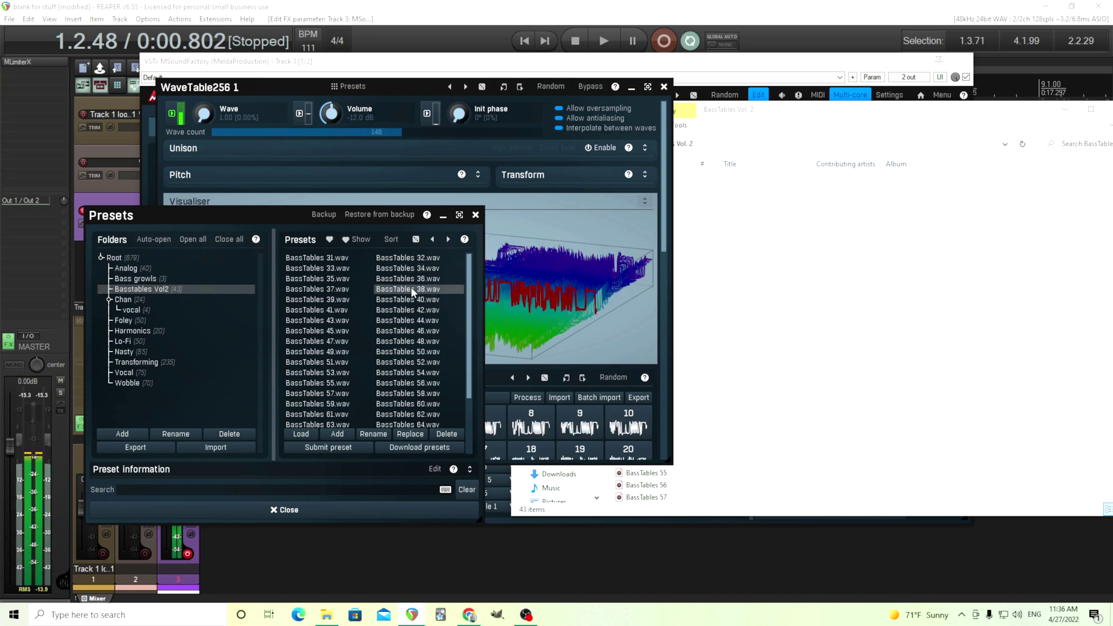
click(417, 322)
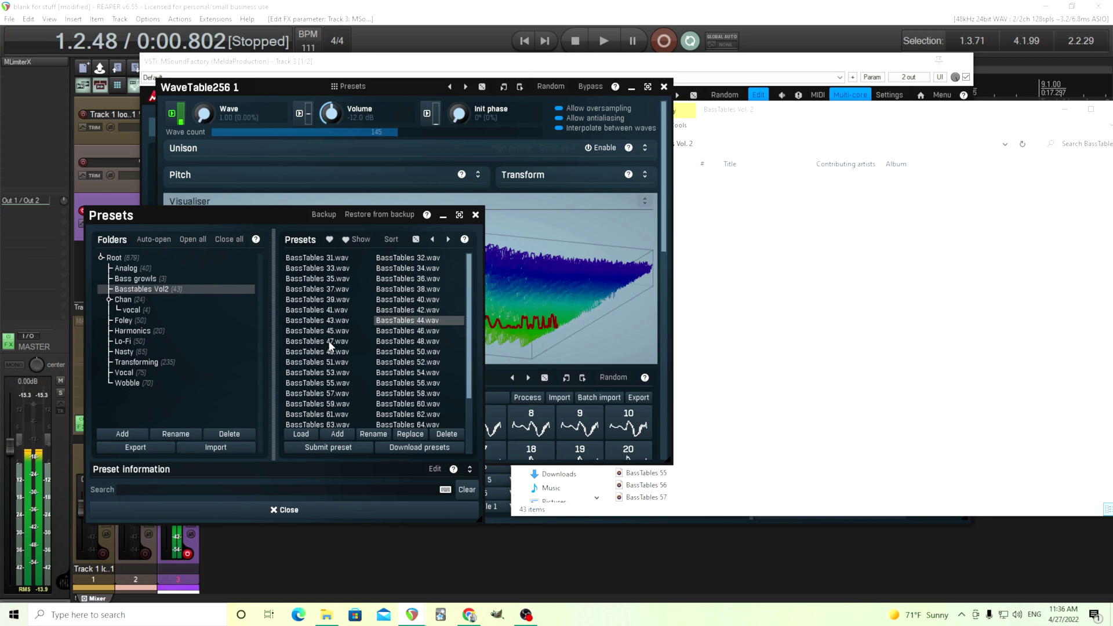
click(348, 331)
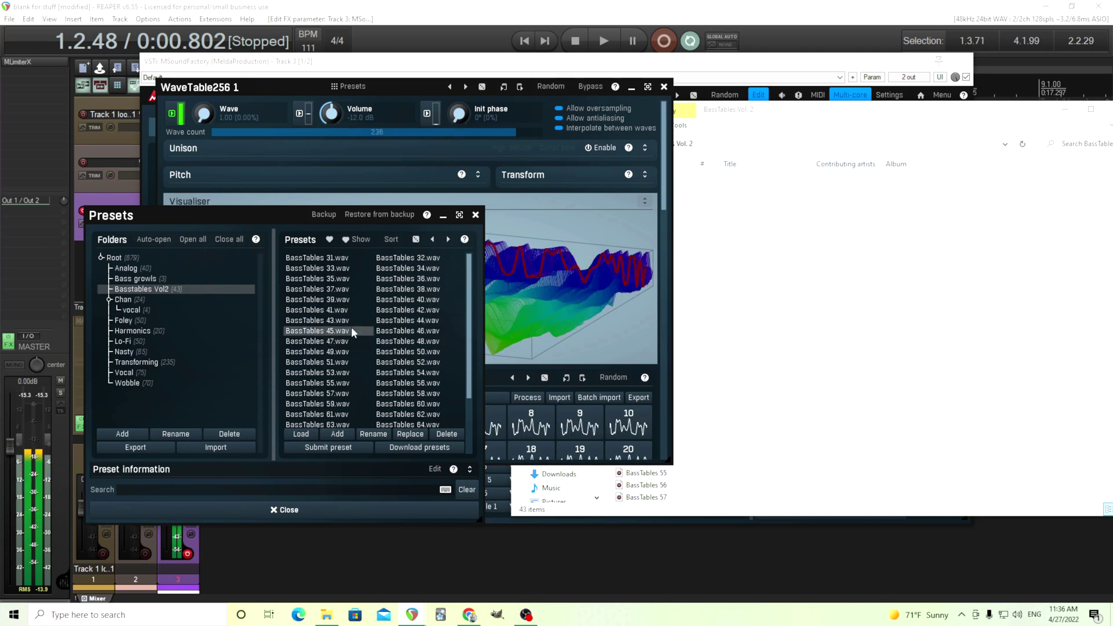
click(475, 216)
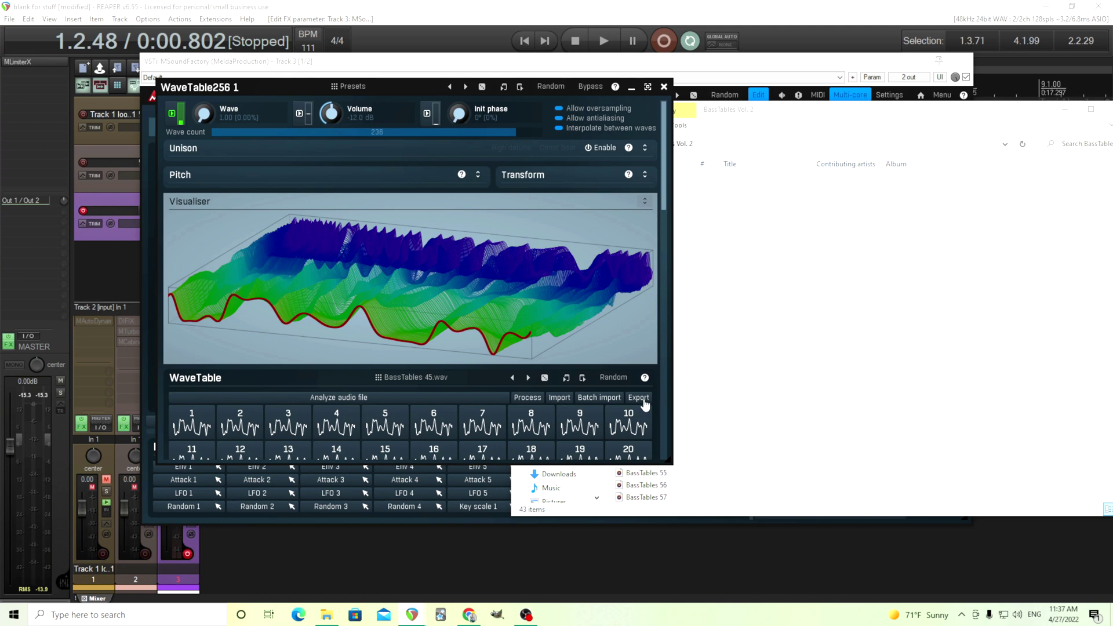
Load the Coax toilet wavetable from the Vocal preset folder and close the browser.
click(391, 383)
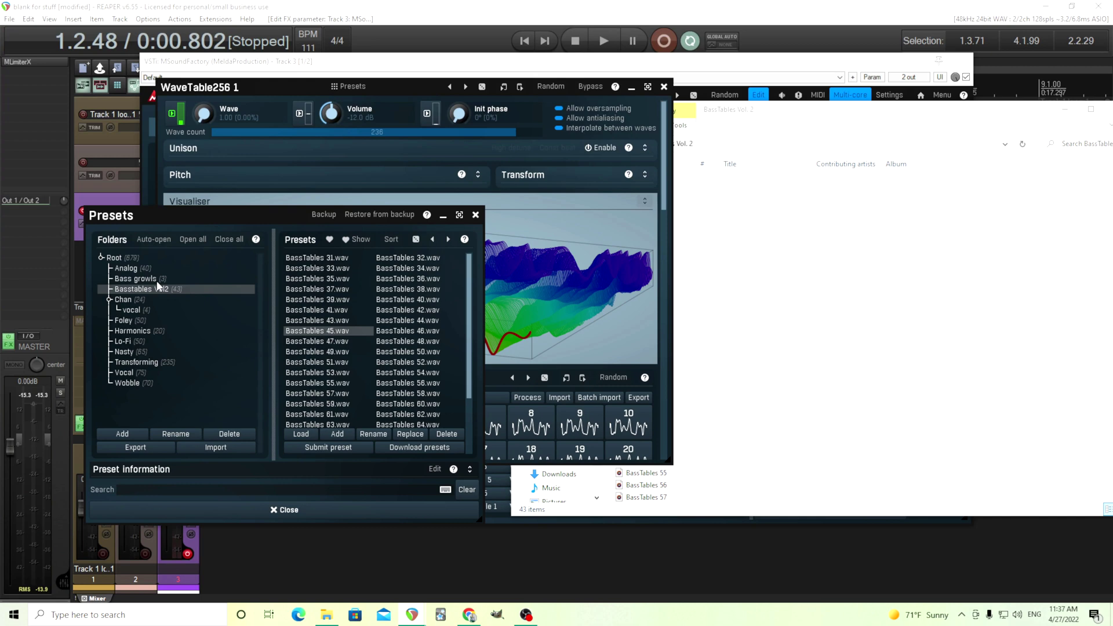
click(142, 373)
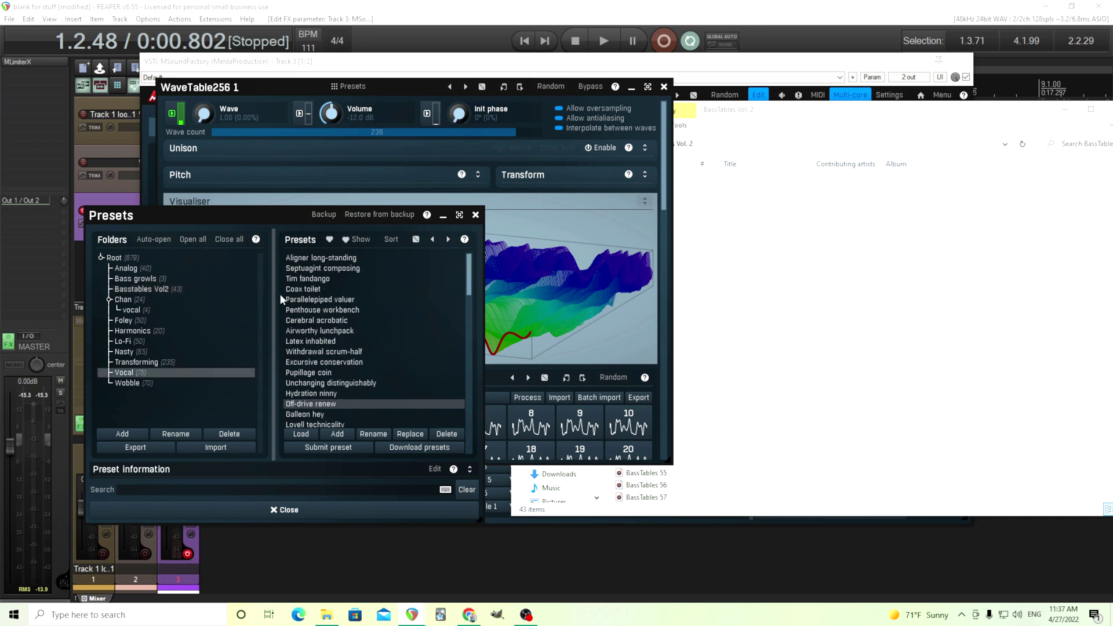
click(324, 289)
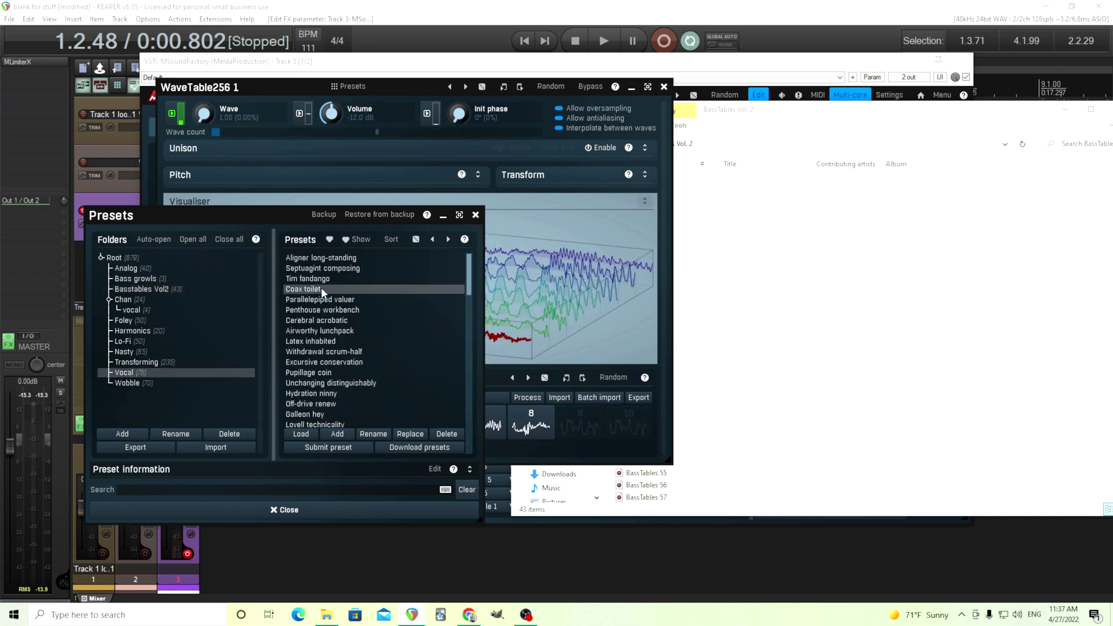
click(476, 215)
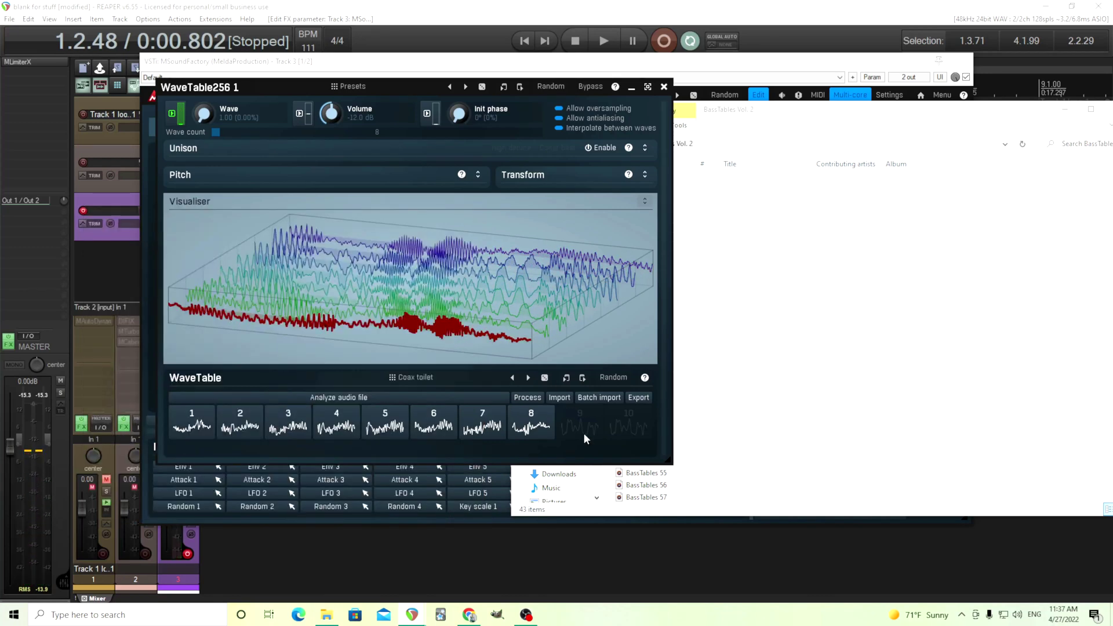
Reposition the wavetable editor and open the options menu for wave 4.
drag(199, 91, 262, 89)
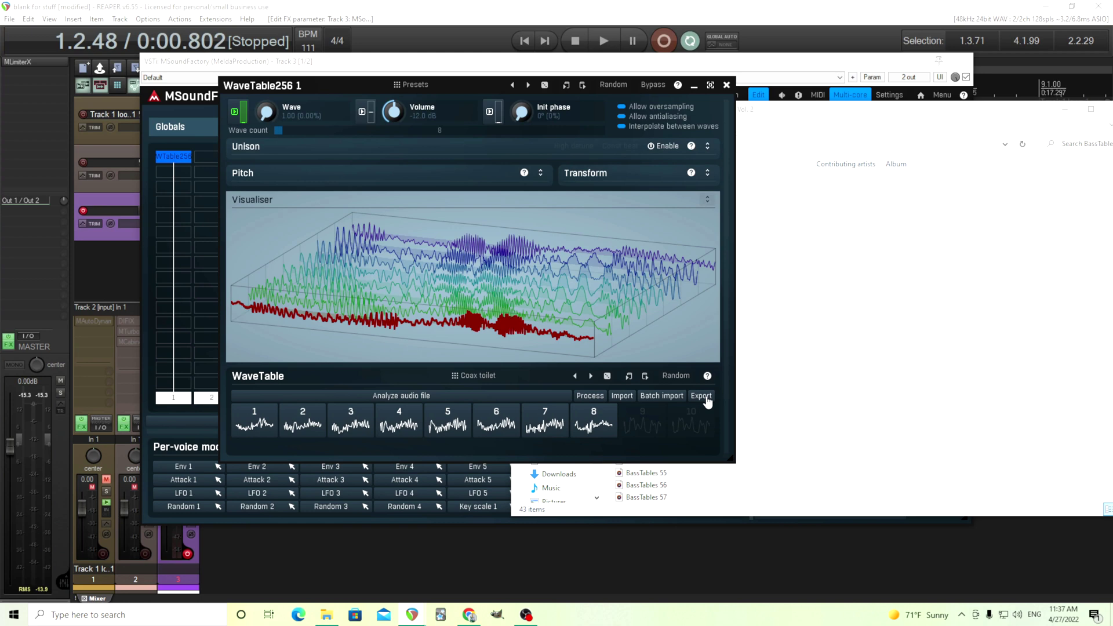
drag(265, 91, 243, 92)
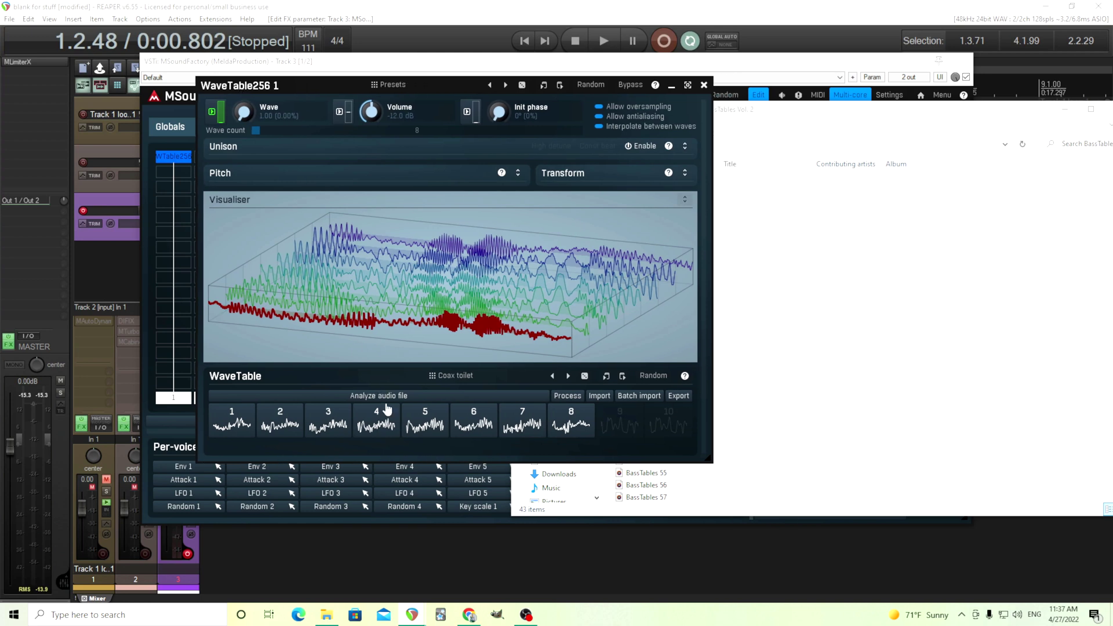
right_click(387, 410)
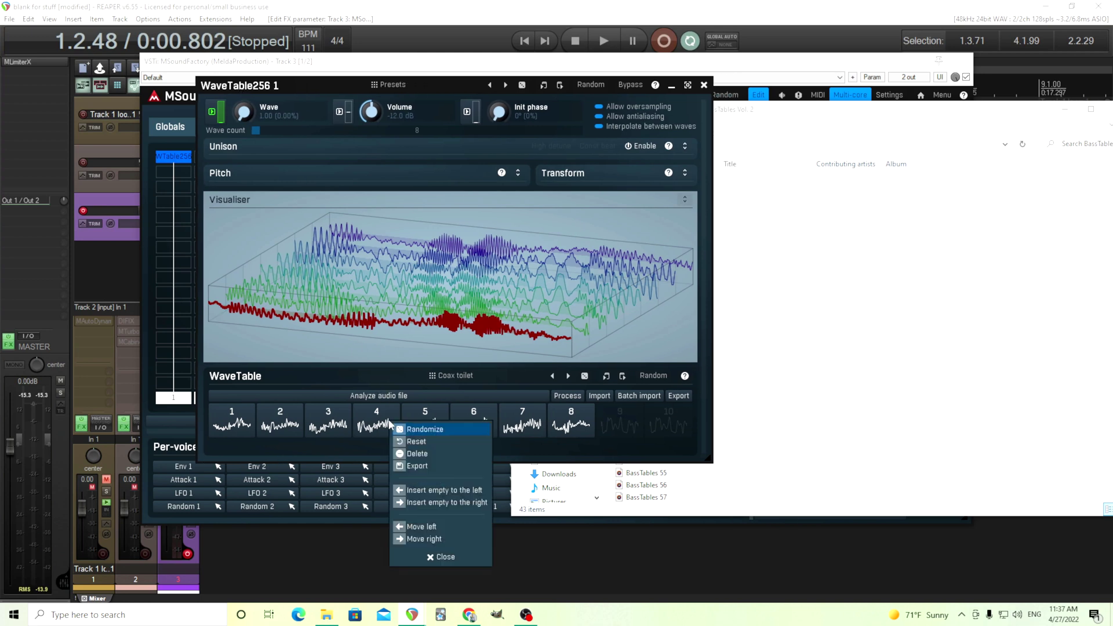
Export the whole Coax toilet wavetable as 'vocal thing'.
click(691, 404)
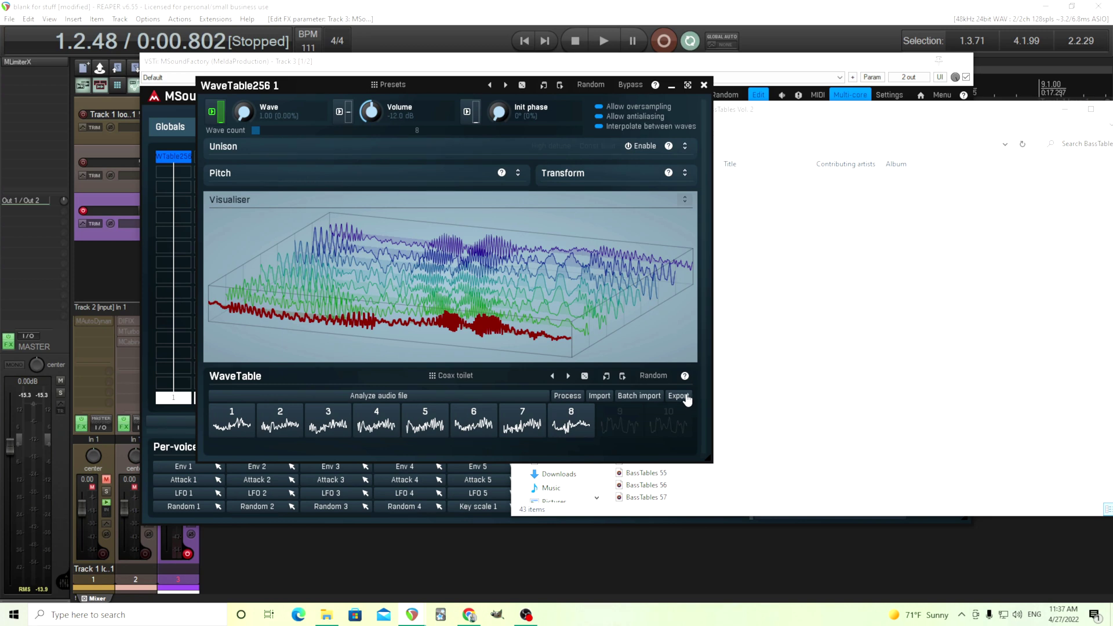
click(687, 398)
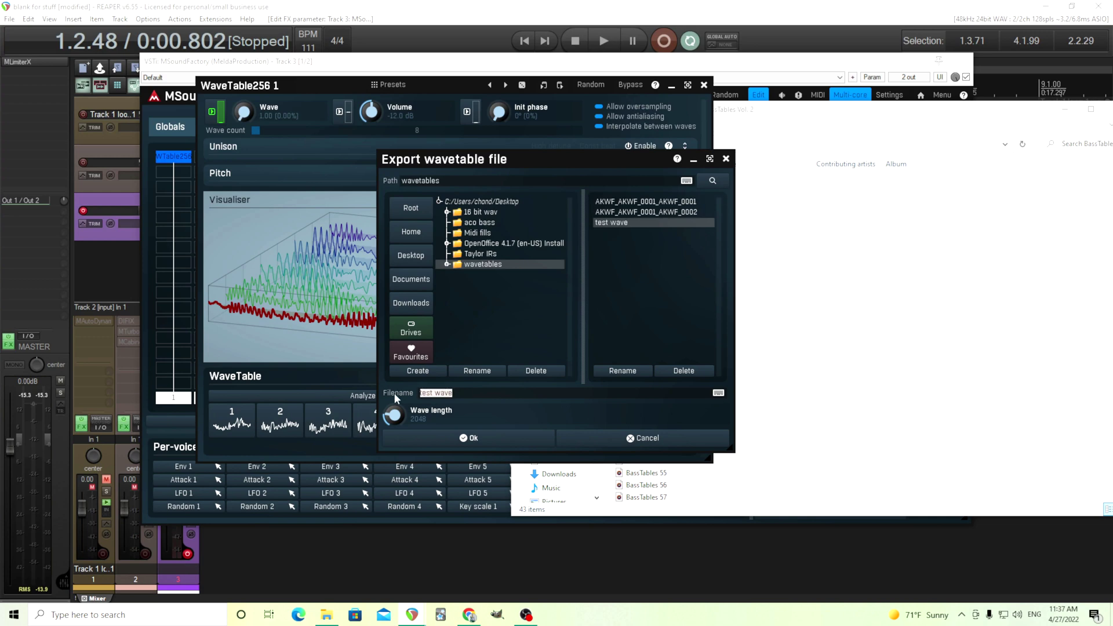
text(vocal thing)
click(468, 439)
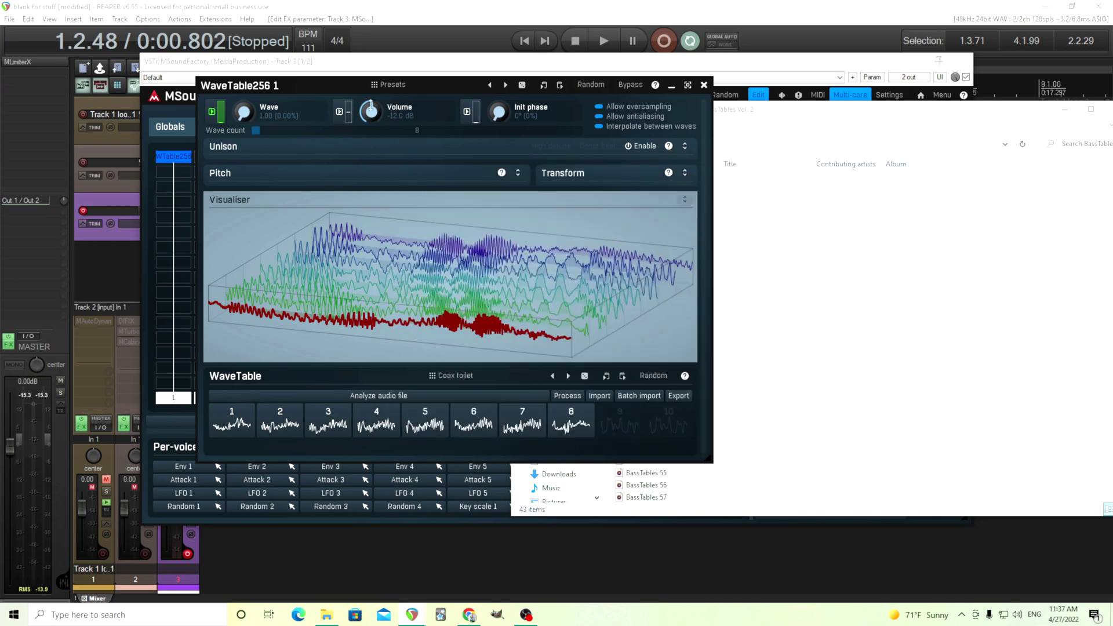
Return the file list to the wavetables folder and close the MSoundFactory window.
drag(245, 88, 83, 157)
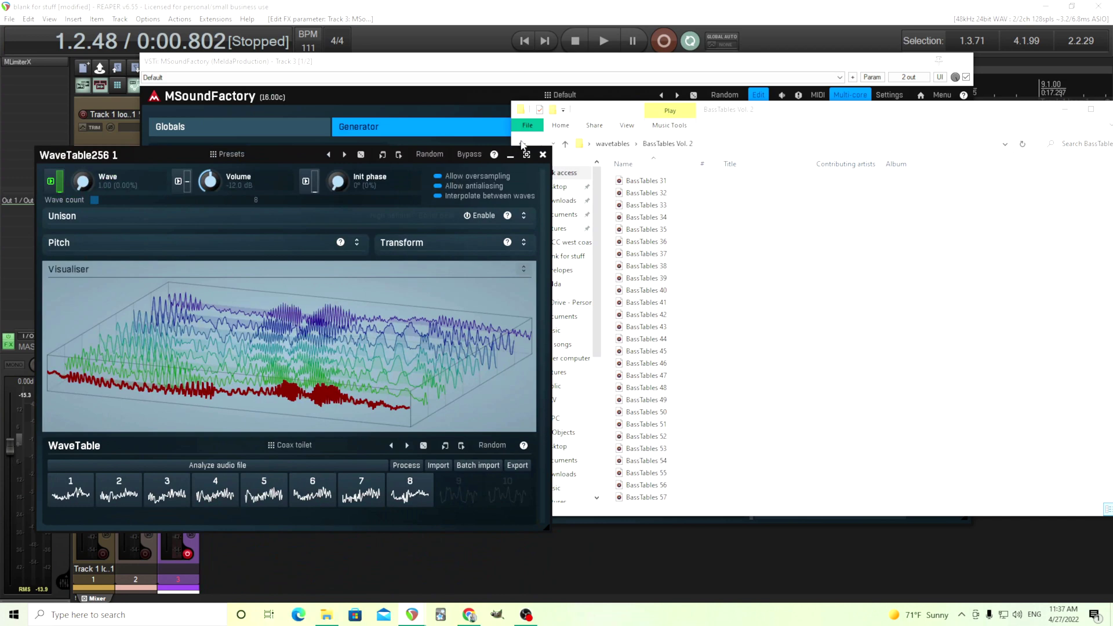
click(523, 144)
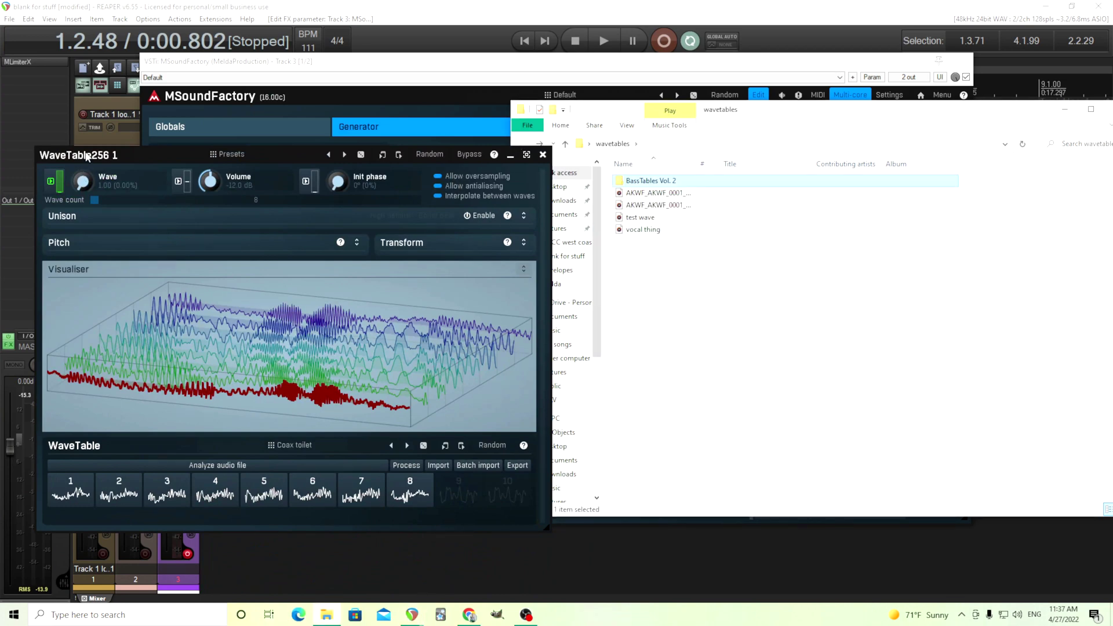
drag(87, 157, 219, 160)
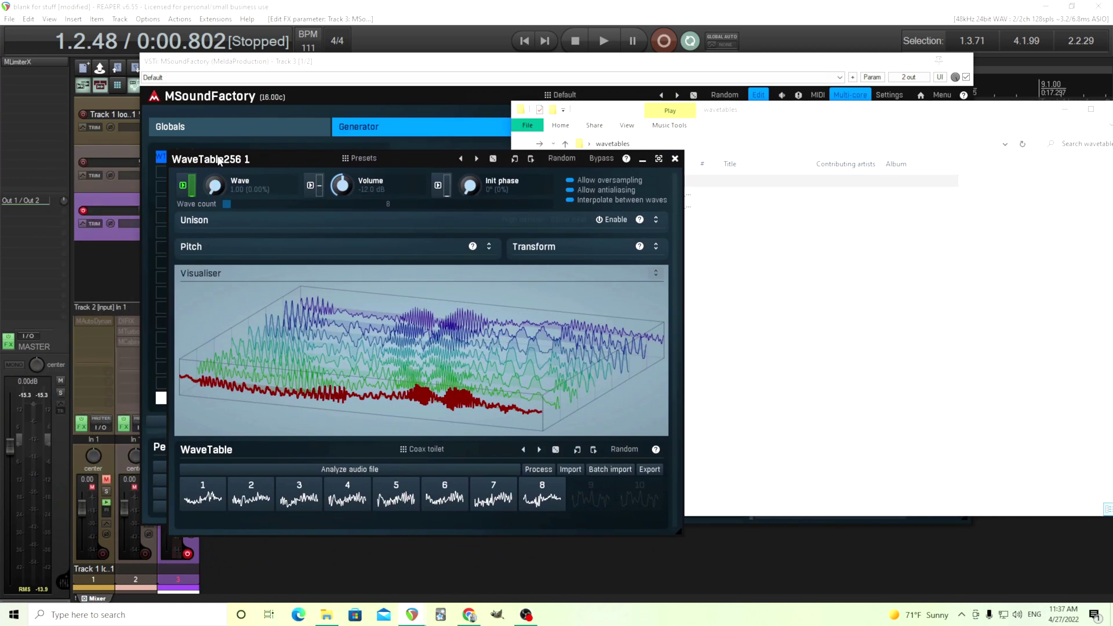
click(967, 61)
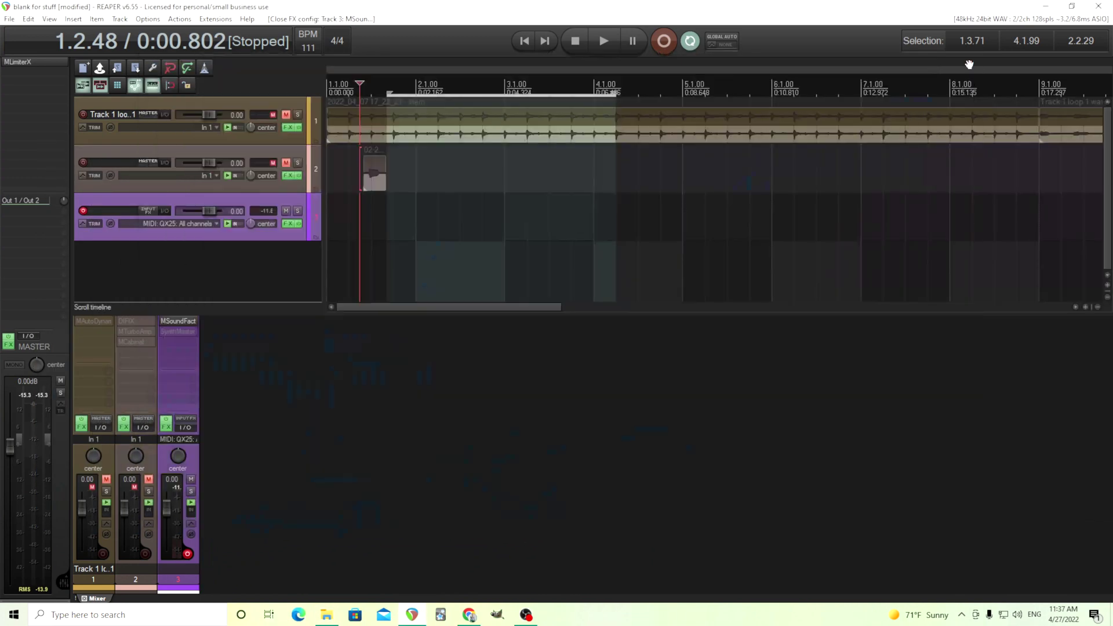
Bypass MSoundFactory, enable and open SynthMaster, and sweep oscillator 1's wave index.
shift+click(177, 322)
shift+click(177, 333)
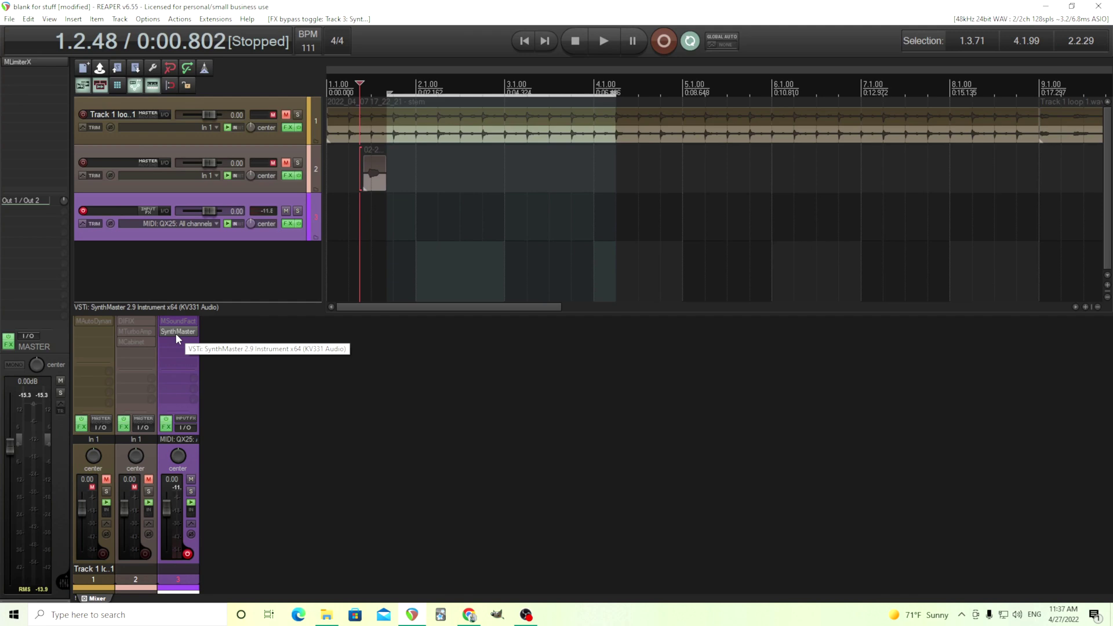
click(176, 332)
drag(451, 59, 221, 66)
mouse_move(243, 428)
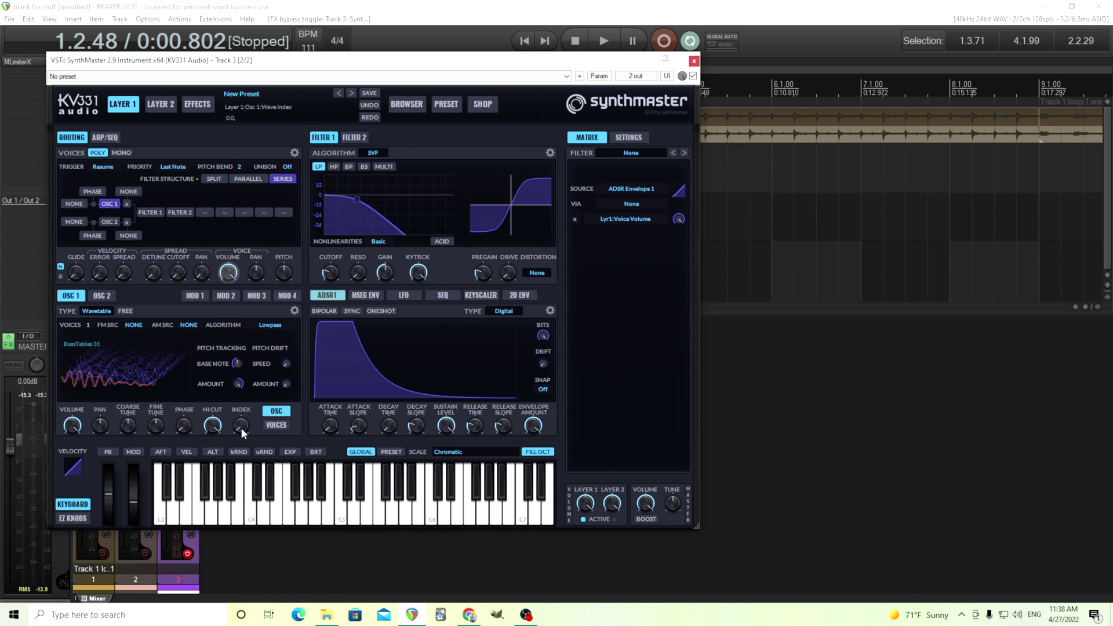
mouse_move(242, 428)
mouse_down()
mouse_move(233, 297)
mouse_move(241, 428)
mouse_up()
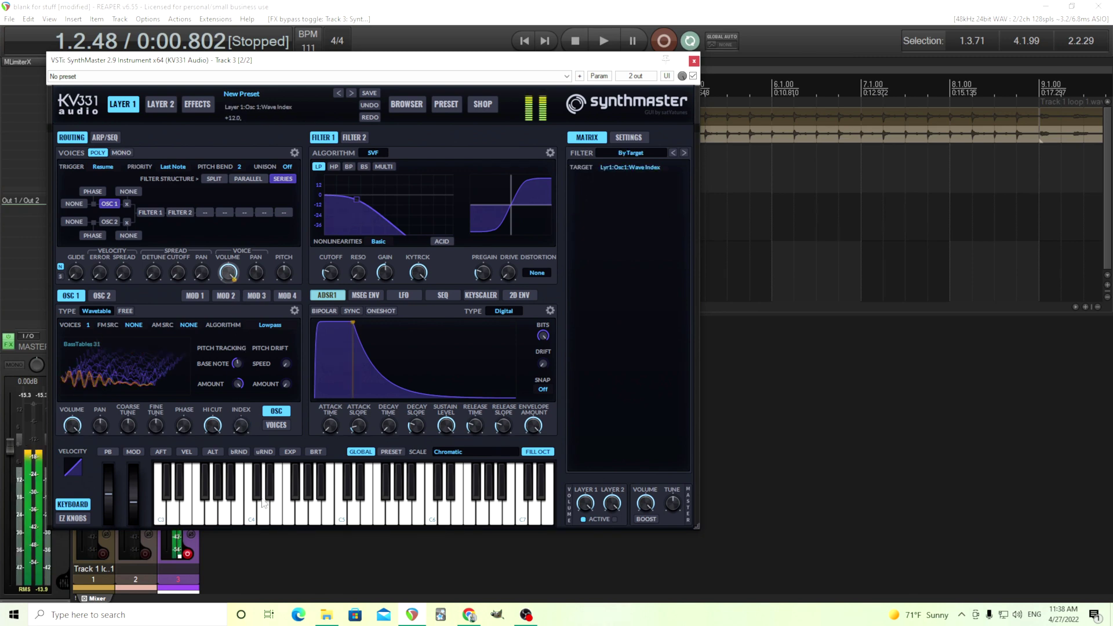
Load 'vocal thing' into oscillator 1's wavetable, set index to about +5.7, audition, and close.
click(326, 615)
click(643, 229)
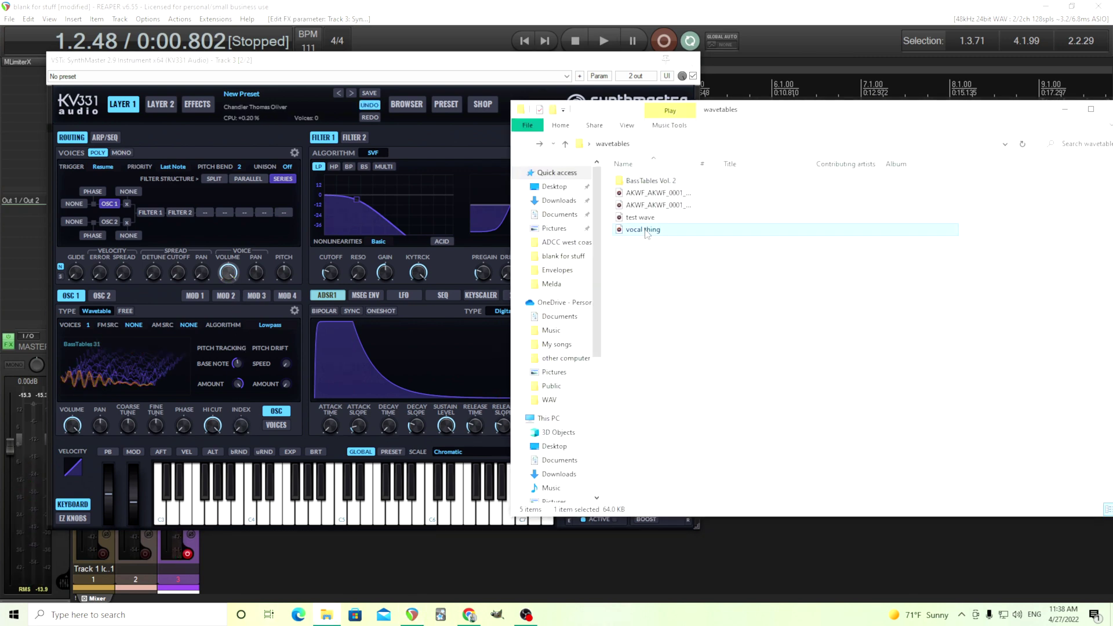
drag(664, 234, 128, 369)
click(597, 345)
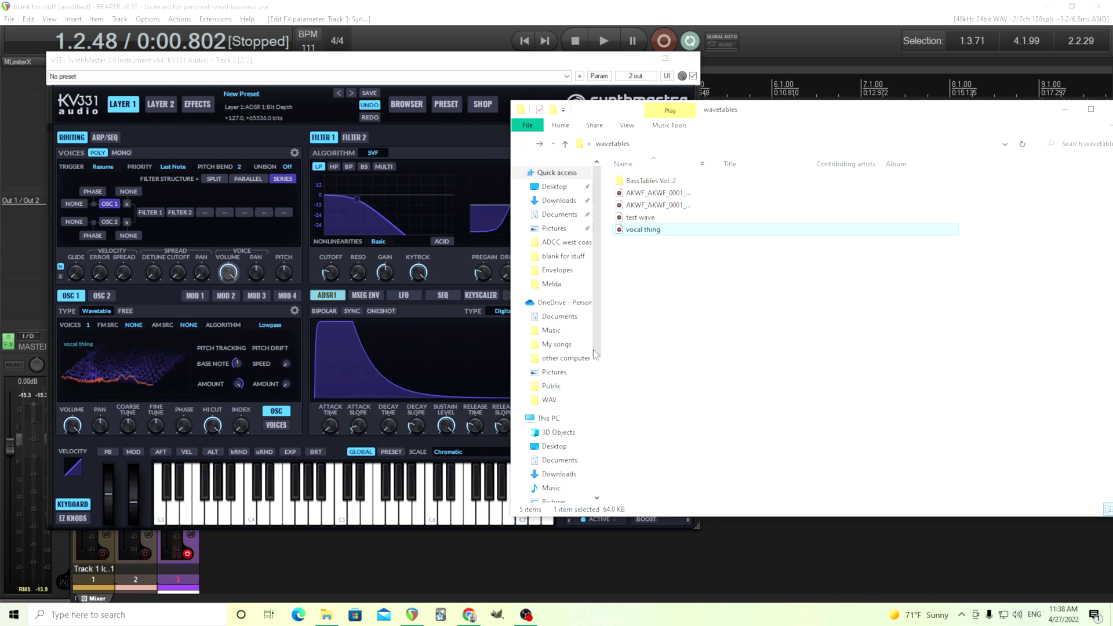
click(242, 423)
drag(242, 423, 276, 444)
click(288, 493)
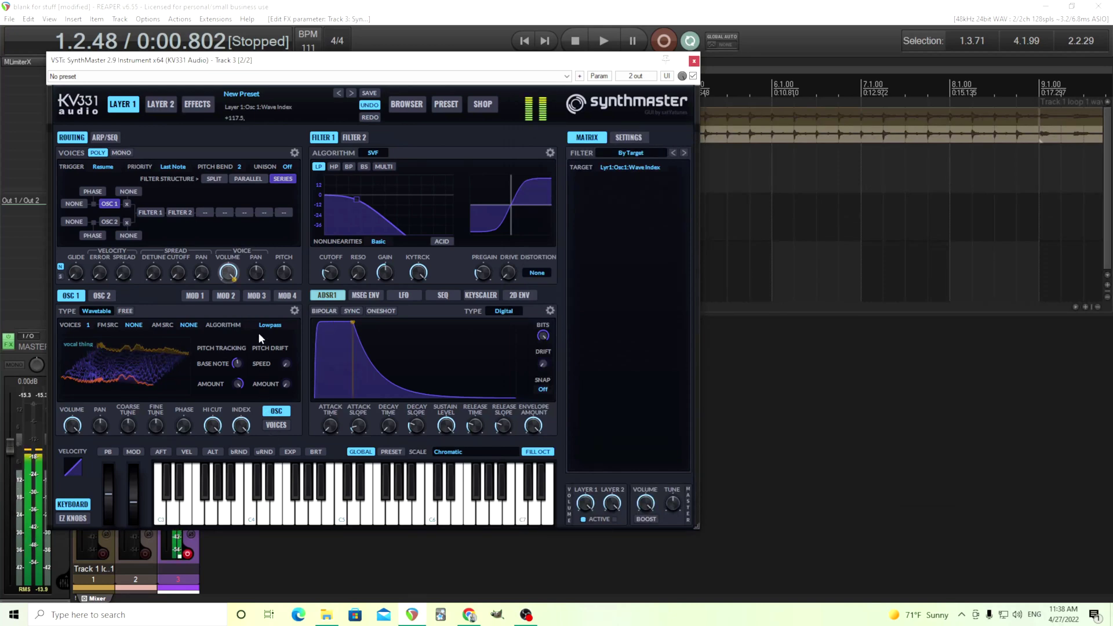
click(694, 61)
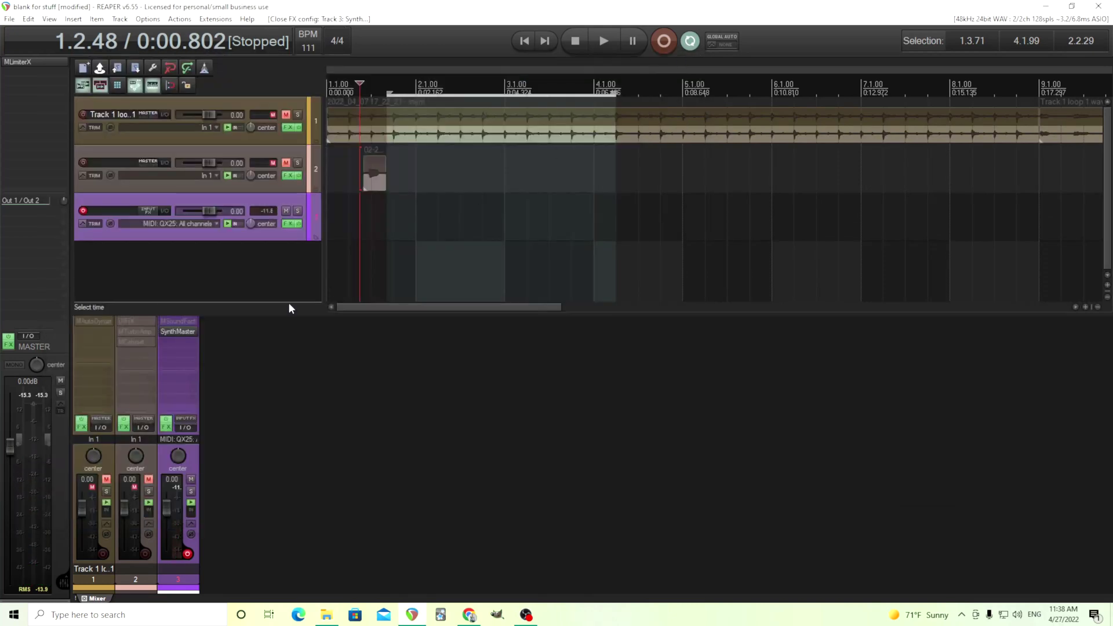
Reopen MSoundFactory on Track 3 and reveal the Transform settings, nudging Depth up slightly.
shift+click(176, 320)
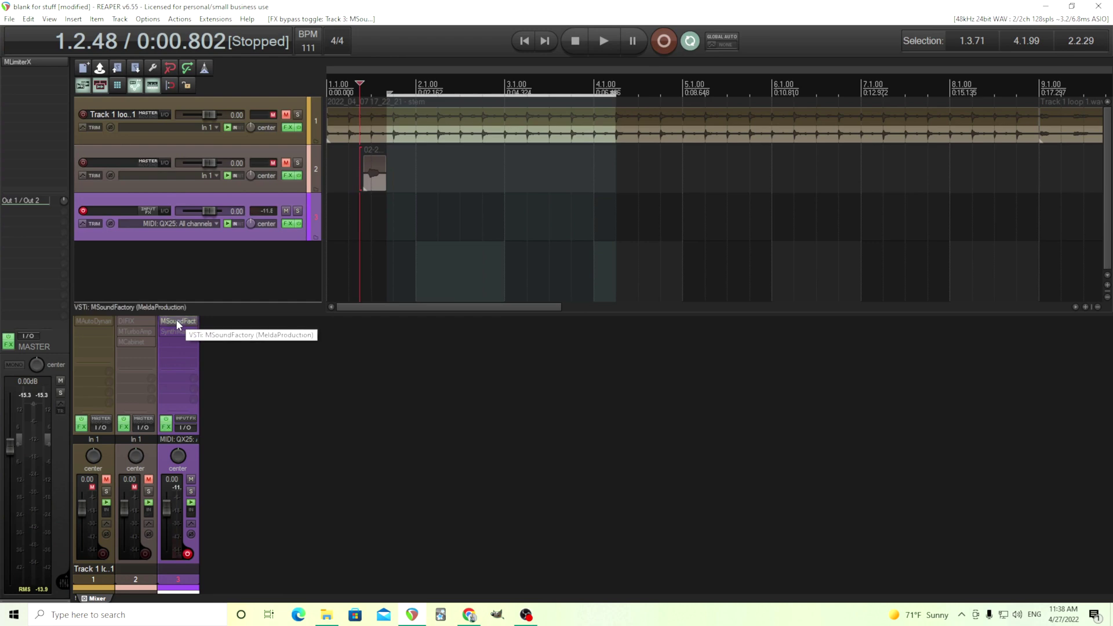
click(177, 320)
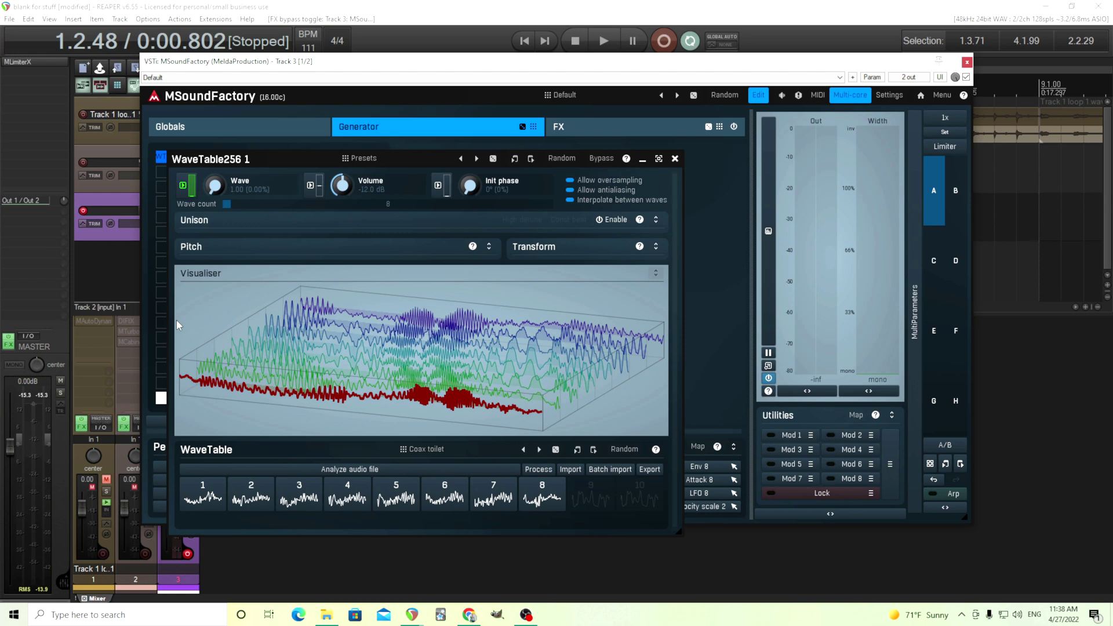
click(657, 247)
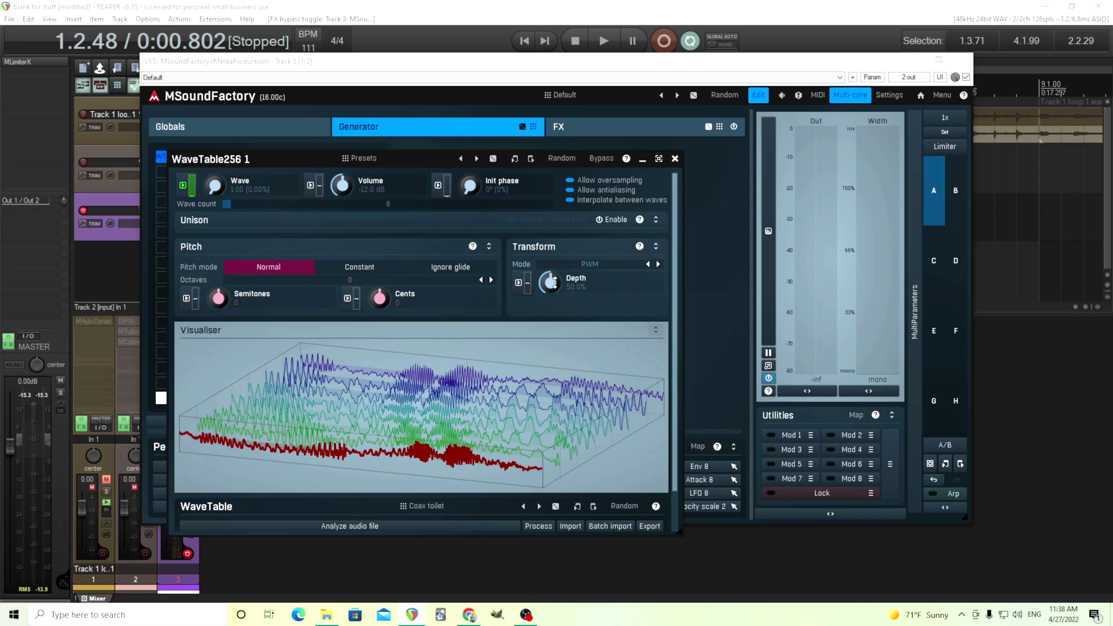
drag(551, 282, 551, 282)
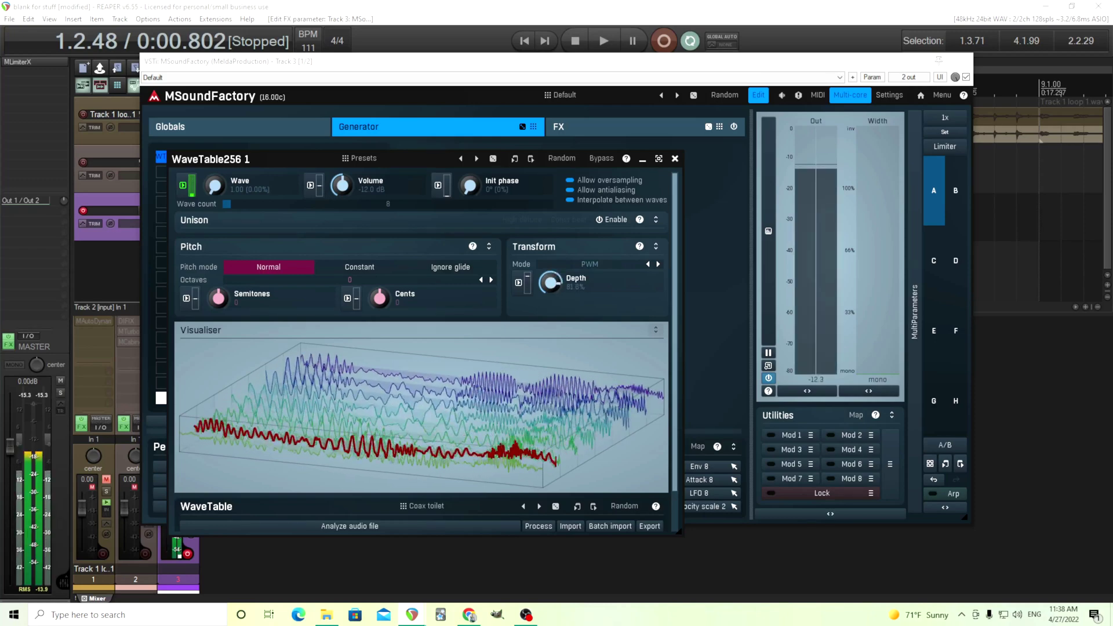
Modulate Transform Depth with LFO 1 and raise its modulation amount.
click(519, 282)
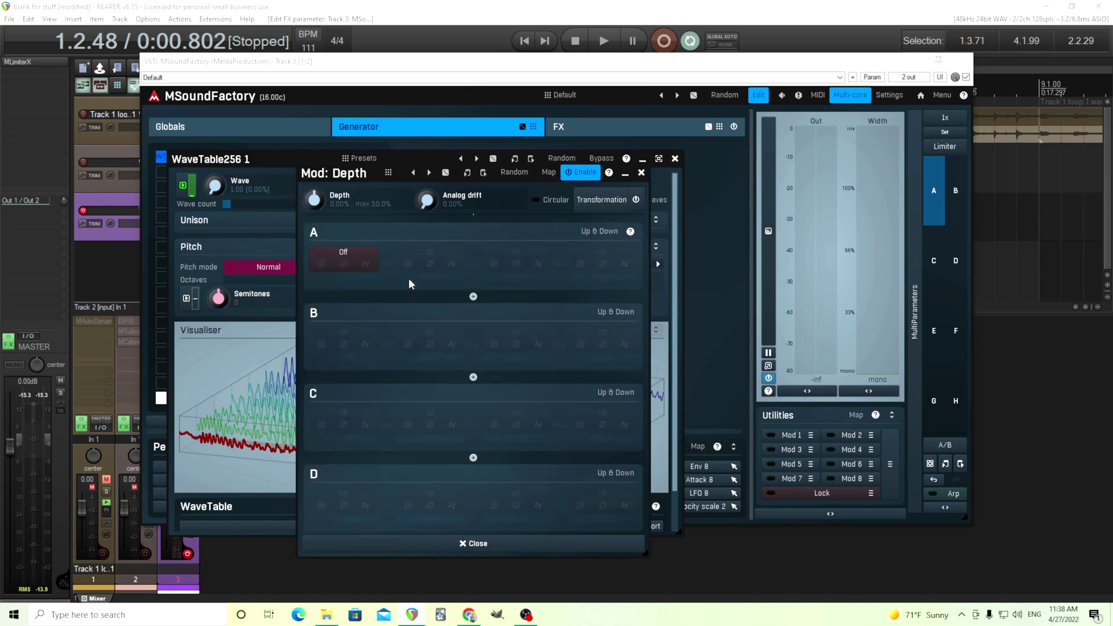
click(348, 256)
click(653, 294)
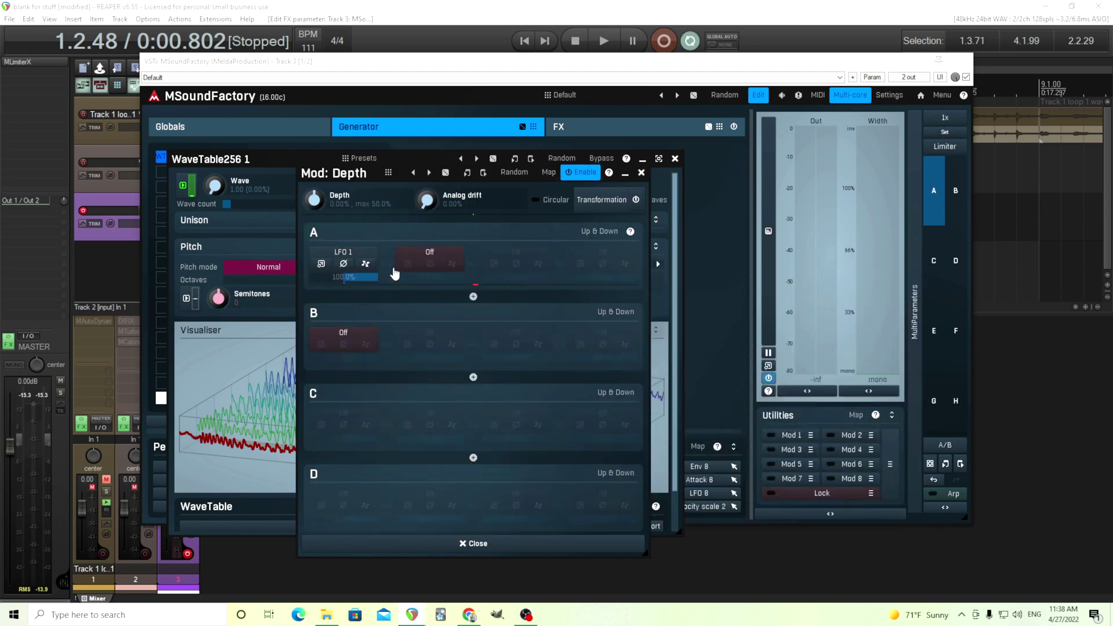
drag(314, 197, 314, 192)
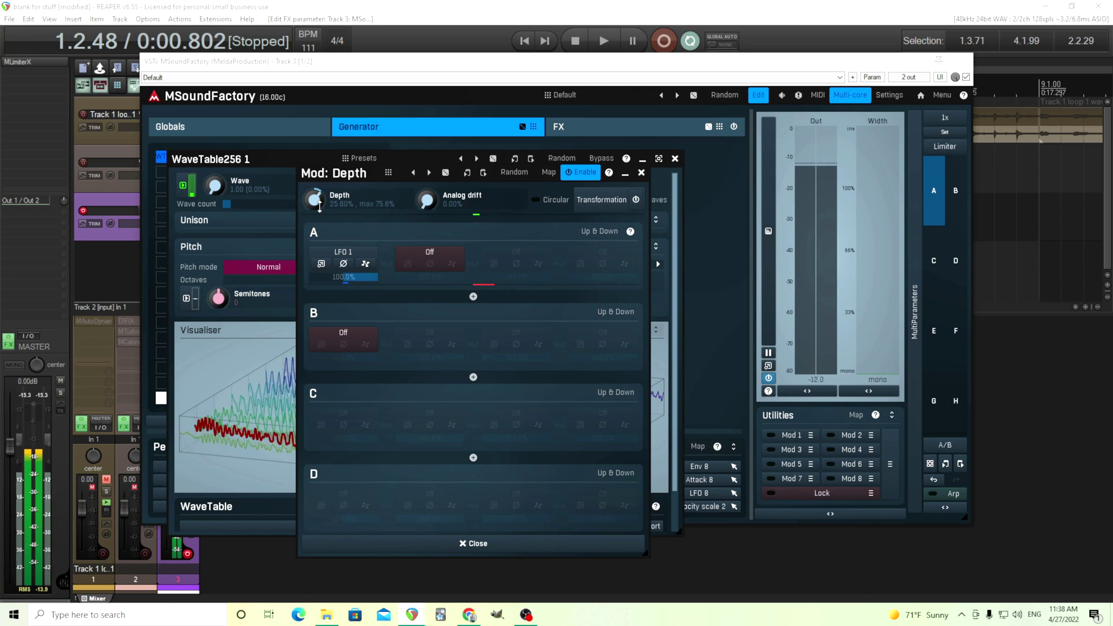
mouse_move(320, 206)
mouse_down()
mouse_move(320, 188)
mouse_move(320, 198)
mouse_up()
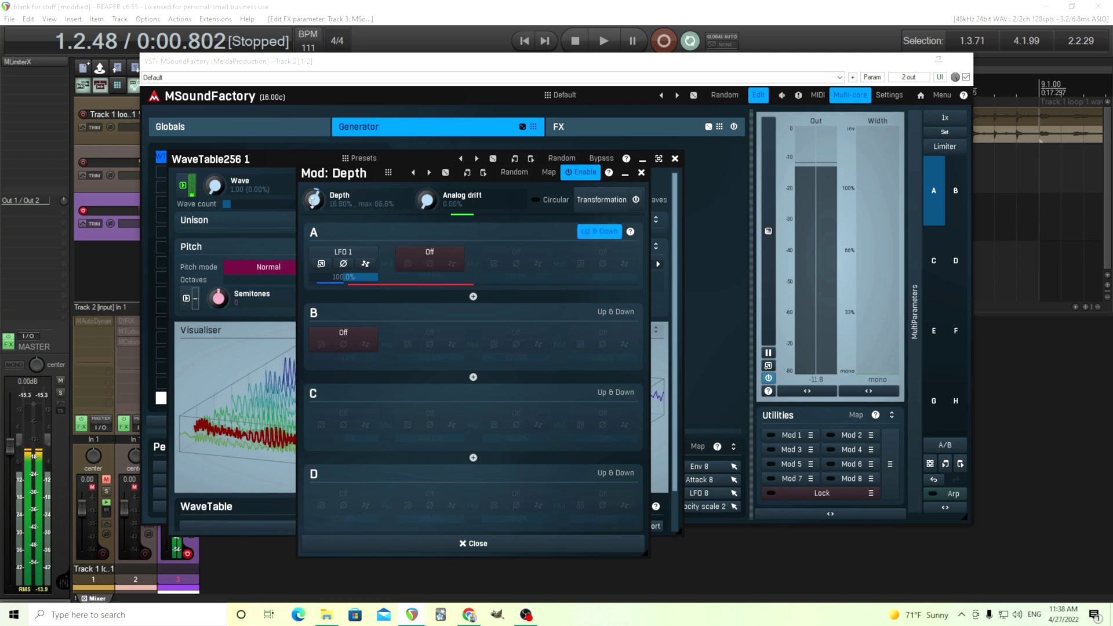
click(641, 173)
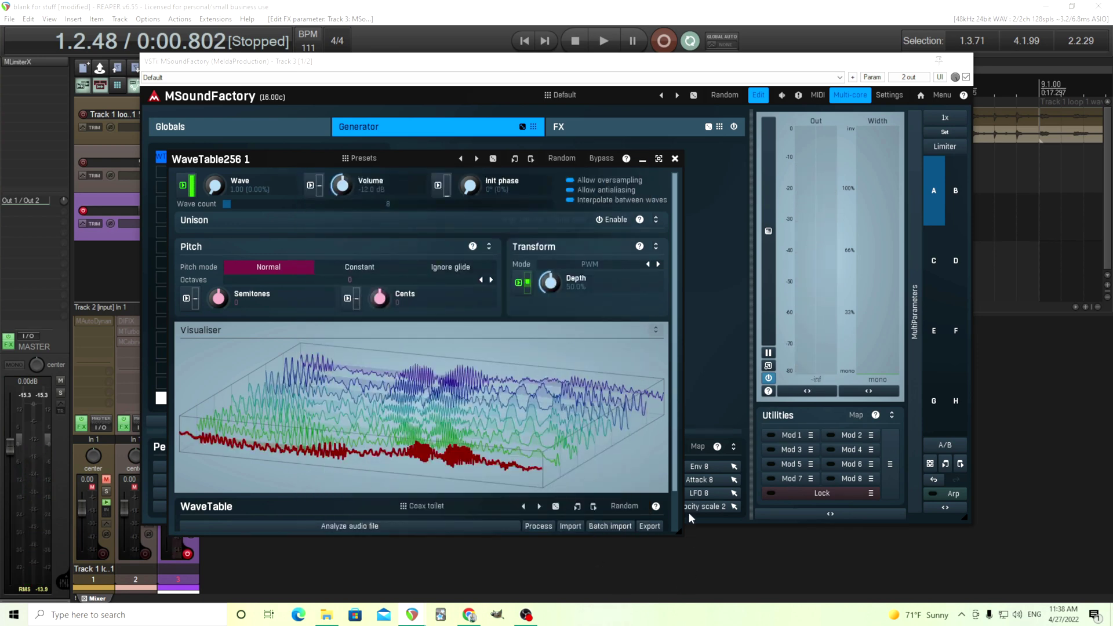
Keep Transform mode on PWM and return the WaveTable256 module to normal view.
scroll(687, 495, down, 2)
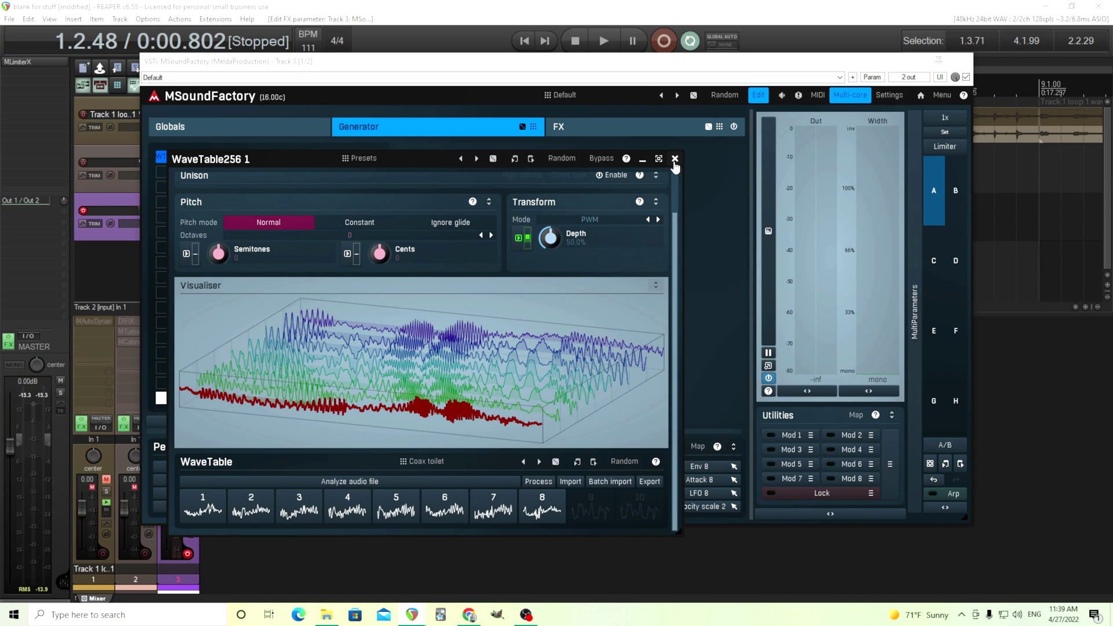
click(590, 224)
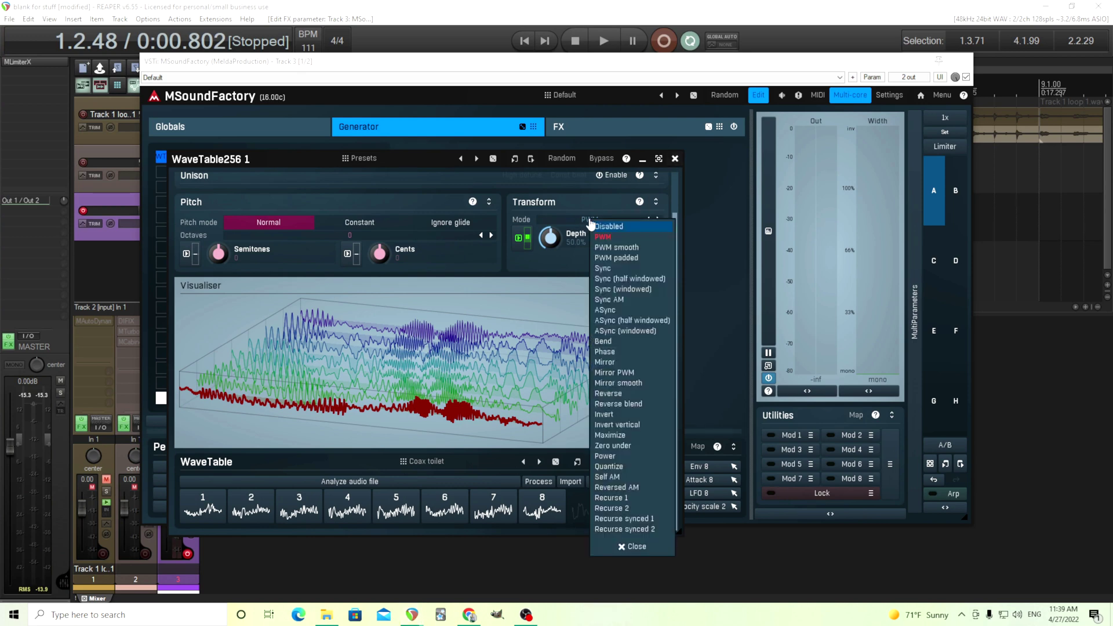
click(540, 207)
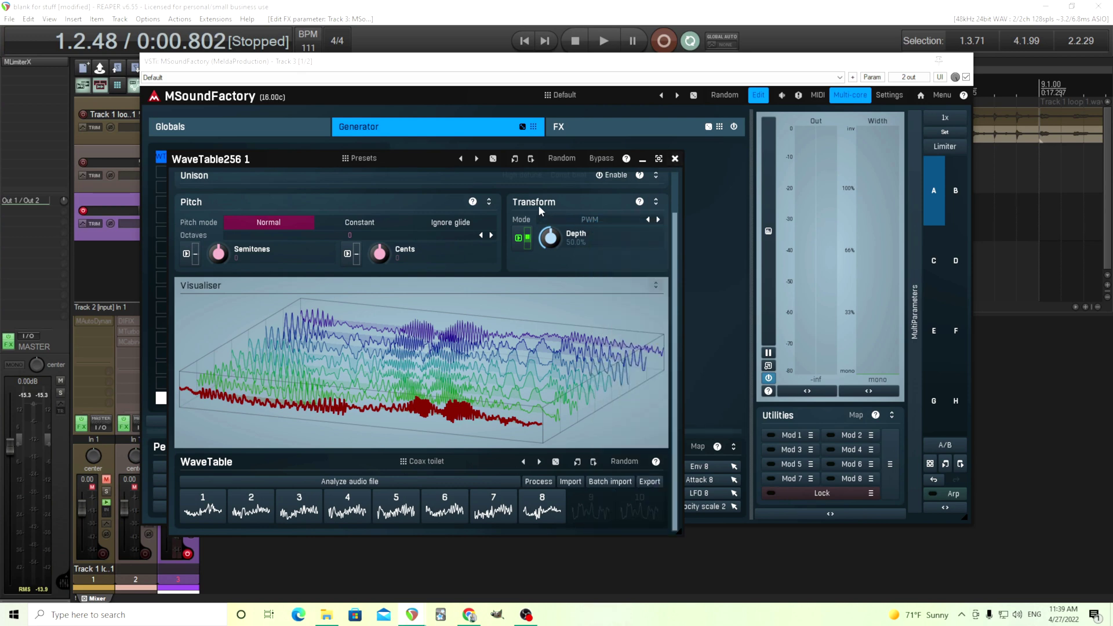
click(659, 159)
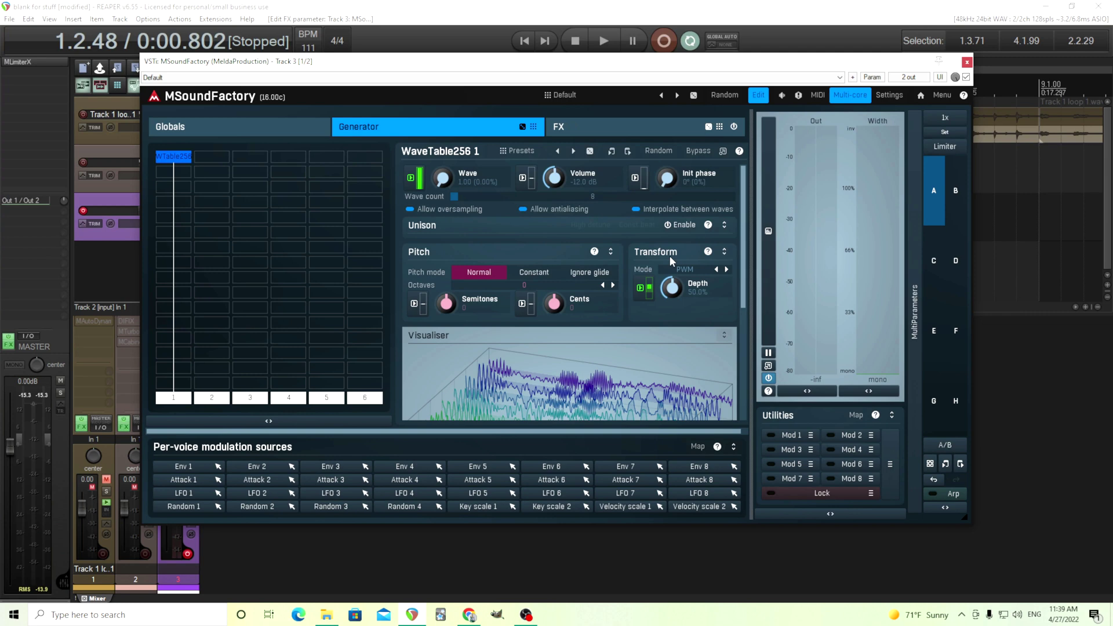
Load a Utility Recorder into an empty FX slot.
click(594, 126)
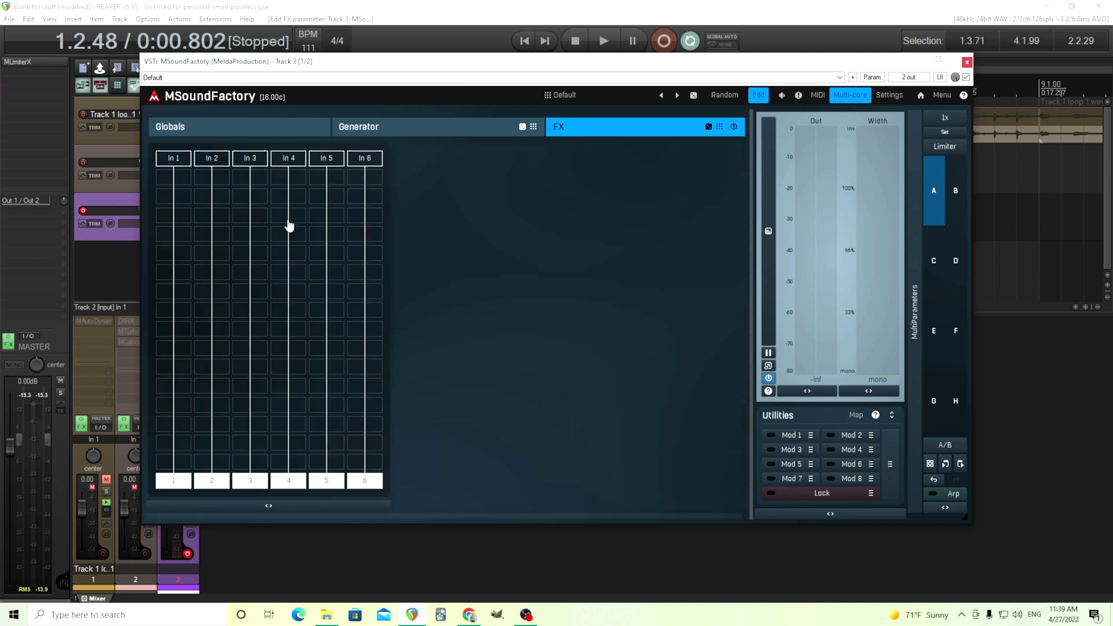
click(172, 216)
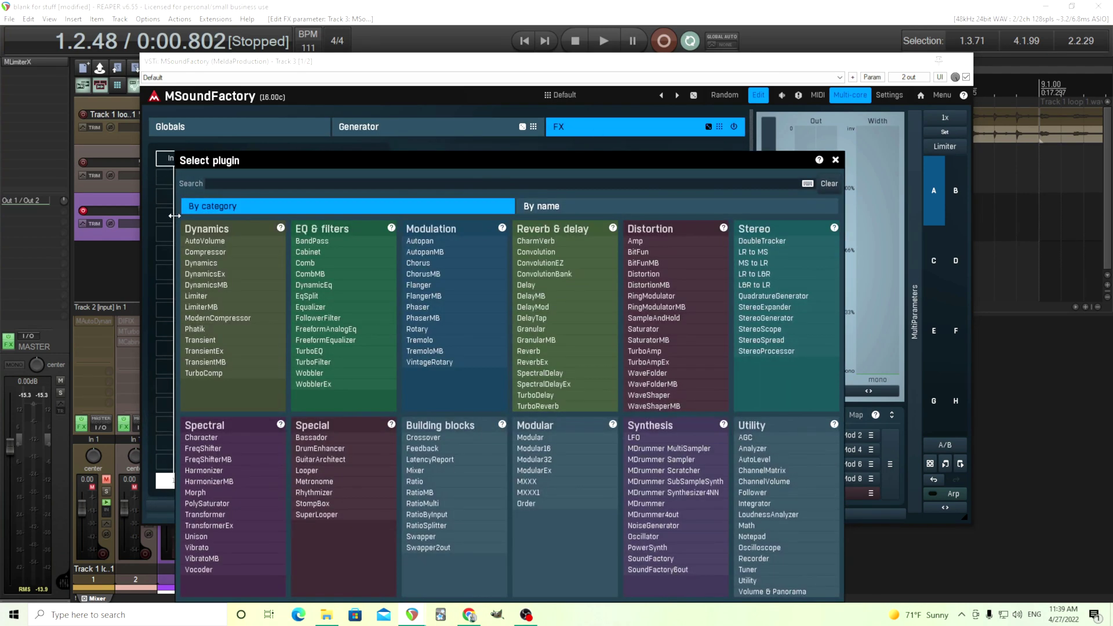
click(753, 560)
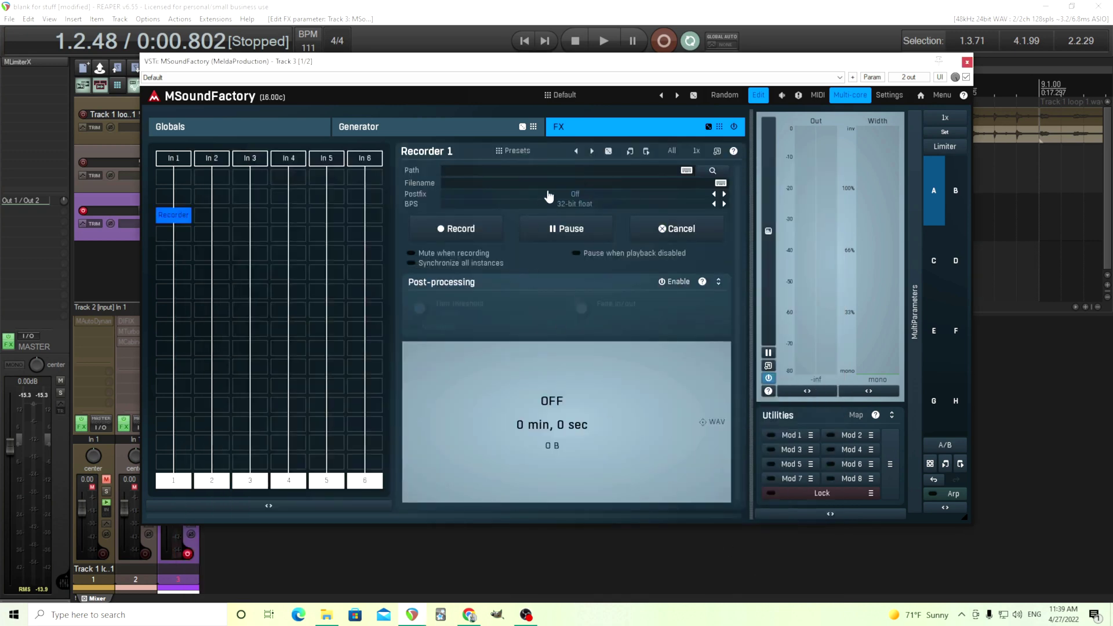
Set the Recorder's save folder to Desktop/wavetables and go back to the Generator settings.
click(711, 171)
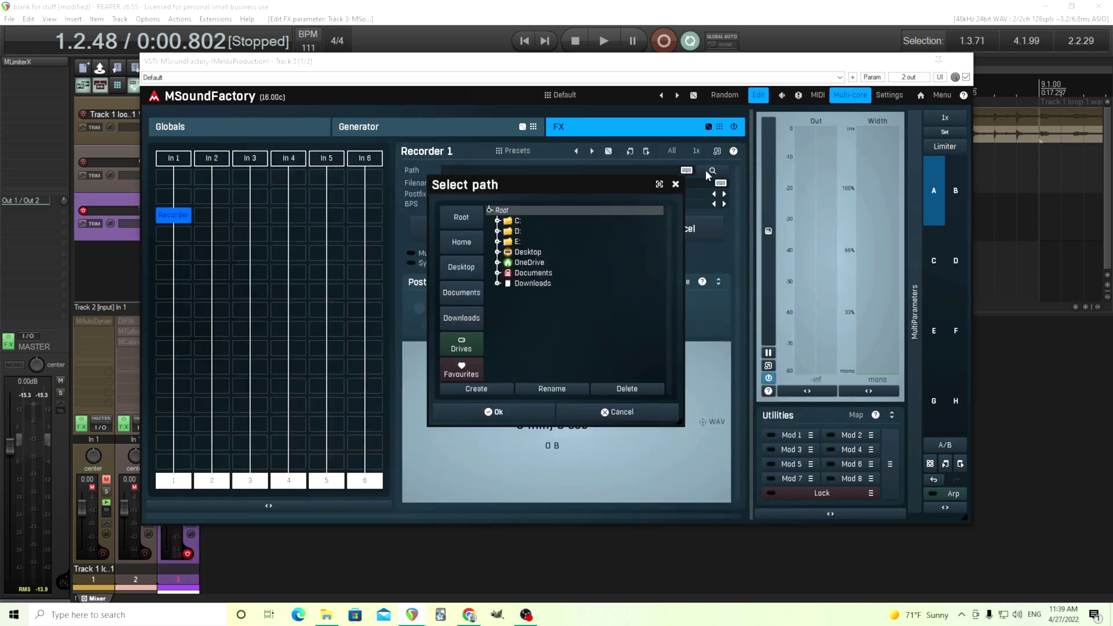
click(498, 253)
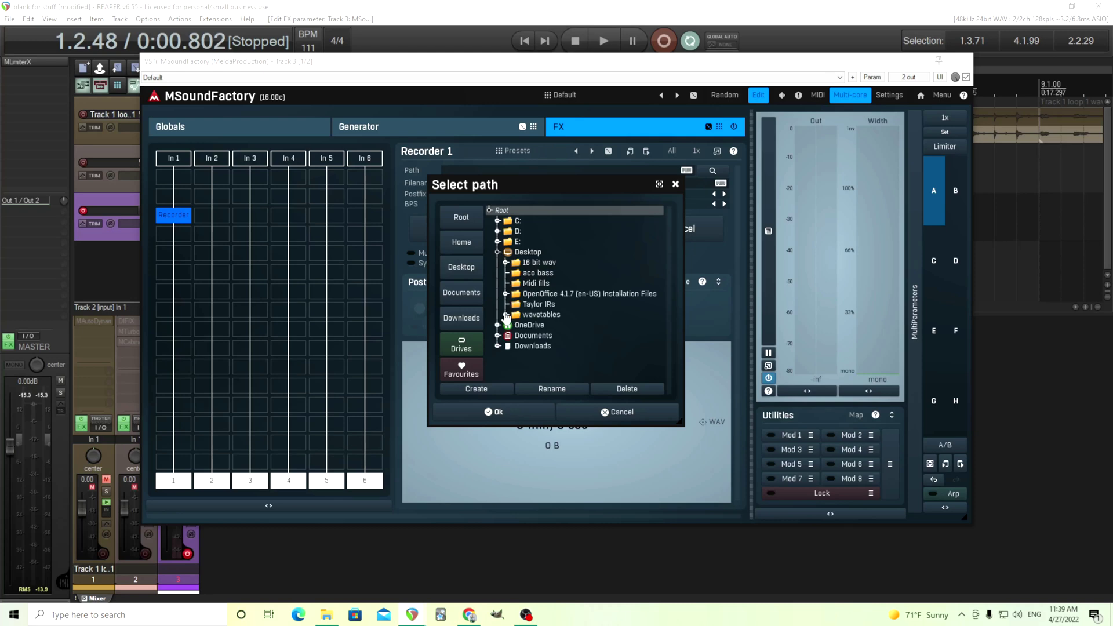
click(506, 314)
click(530, 316)
click(494, 412)
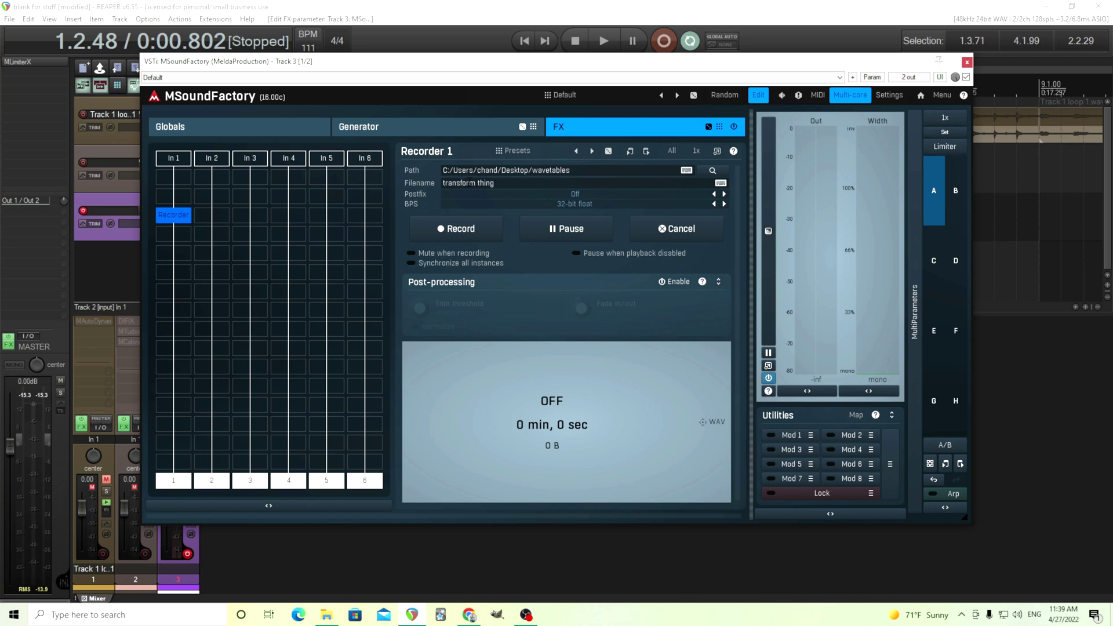
click(371, 131)
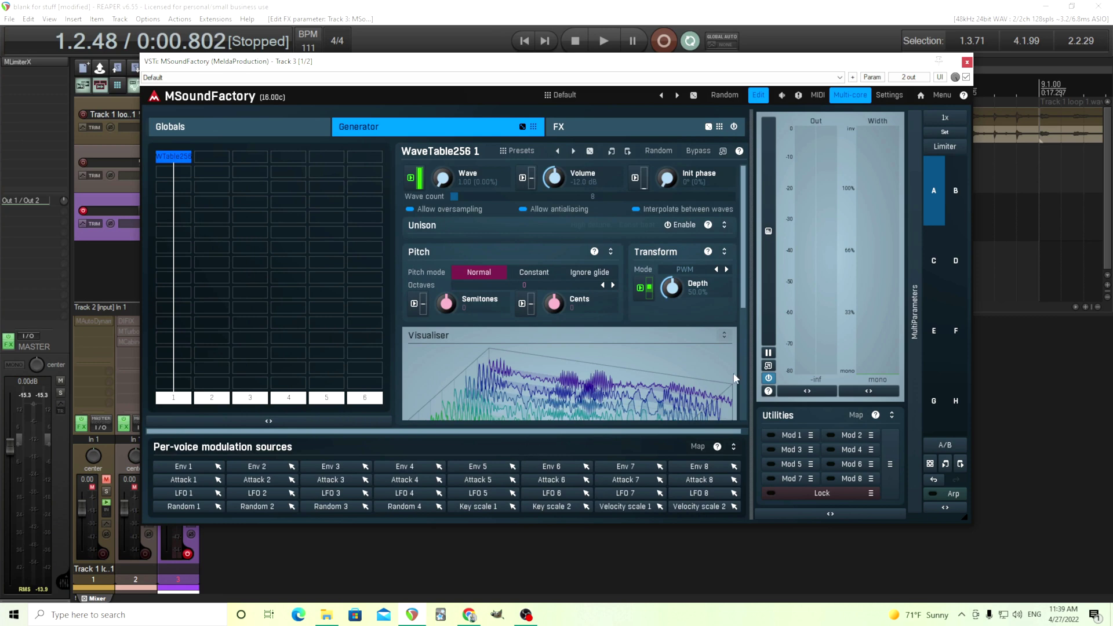
Drive the wave position with Attack 1 and shape its envelope into a 0%-to-100% ramp.
click(412, 182)
click(325, 262)
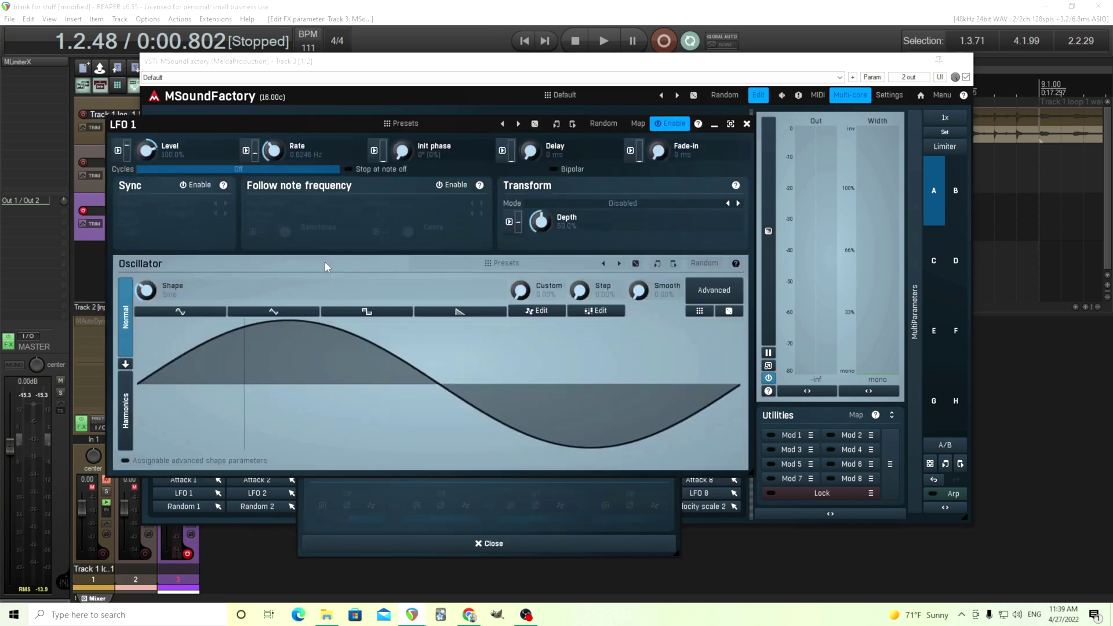
click(747, 123)
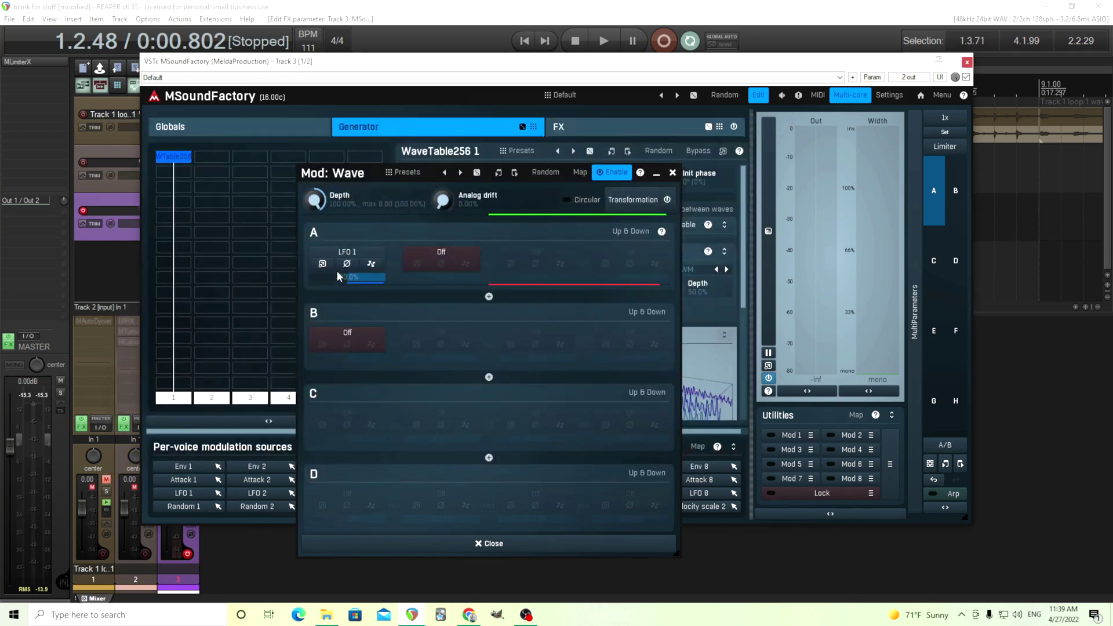
click(344, 253)
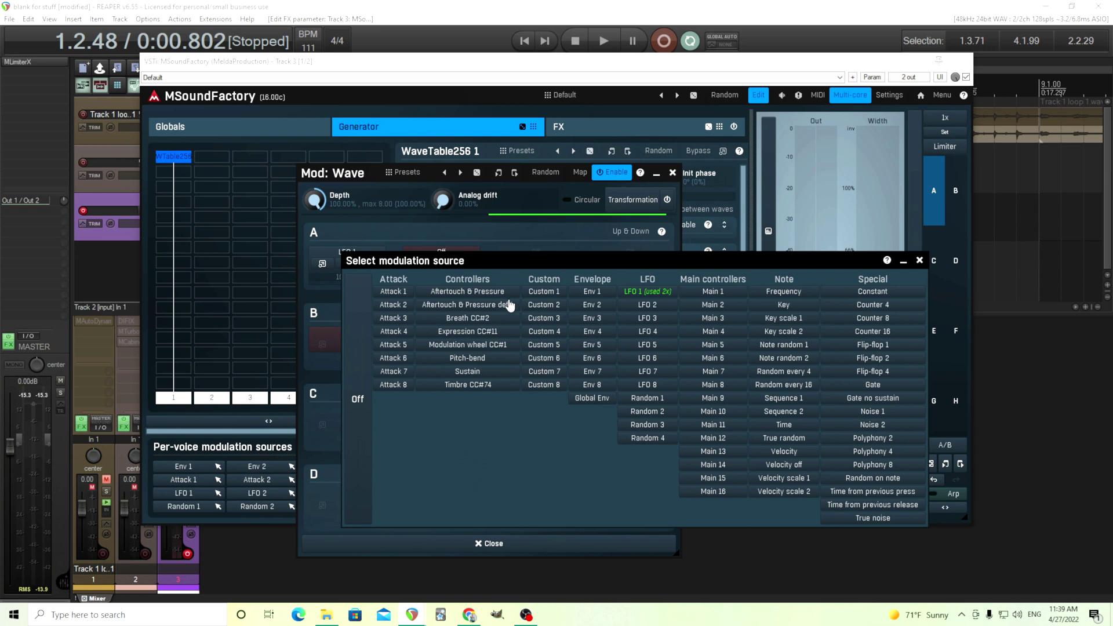
click(394, 292)
click(325, 266)
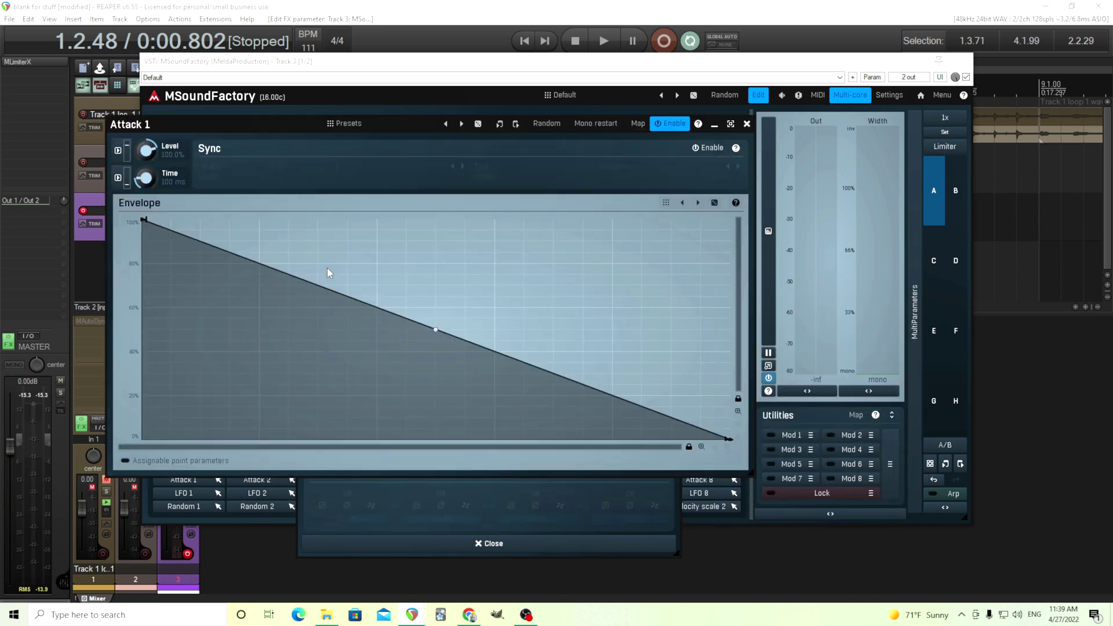
drag(729, 439, 729, 219)
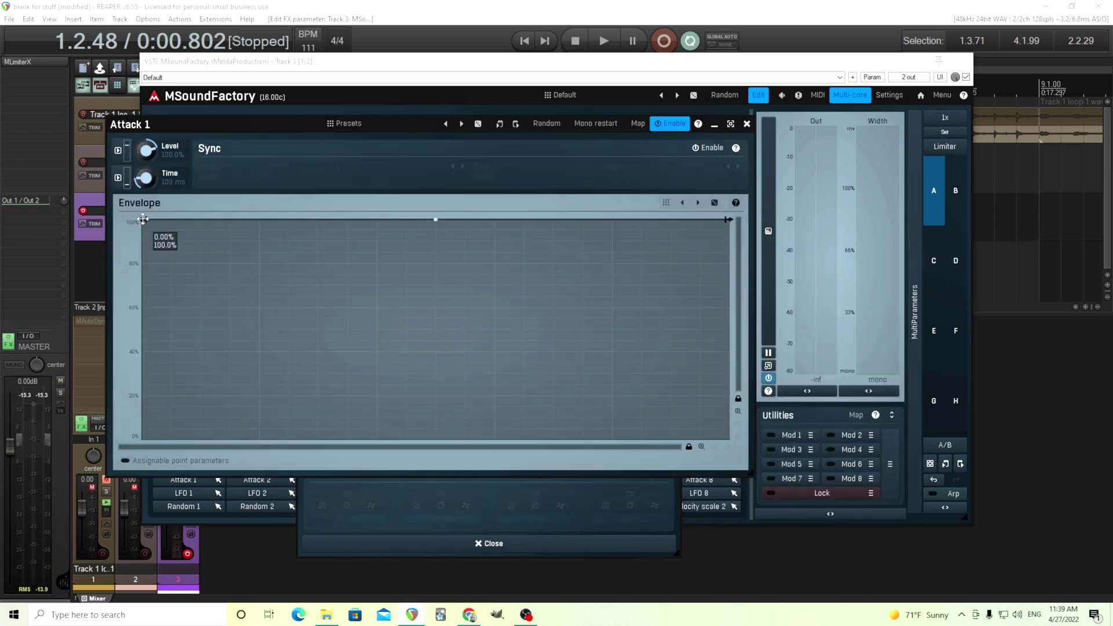
drag(143, 220, 120, 458)
click(747, 124)
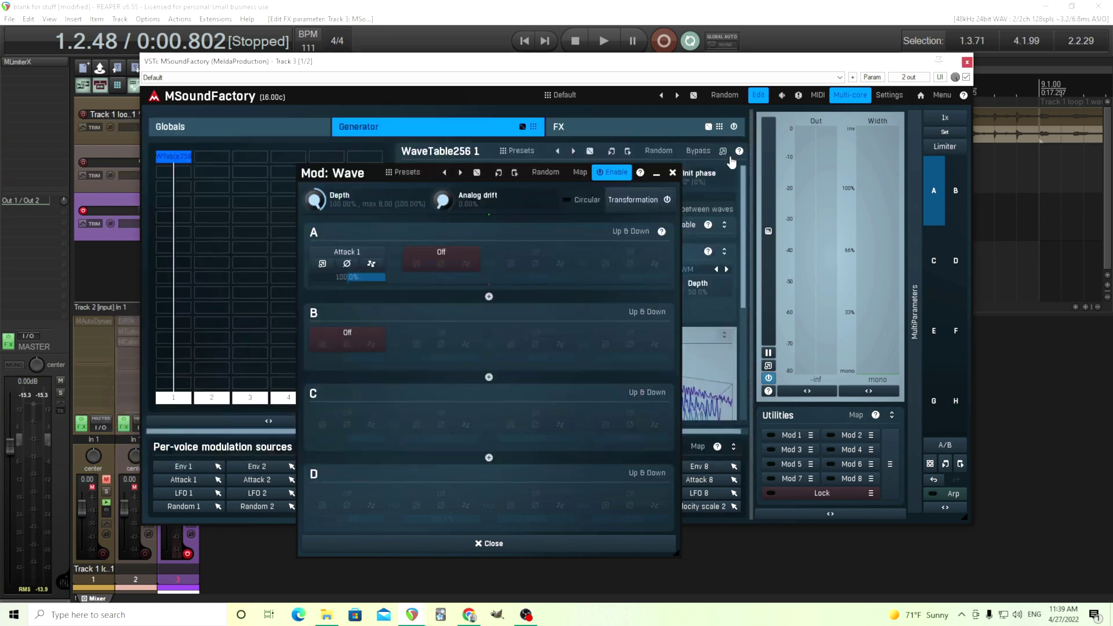
click(673, 173)
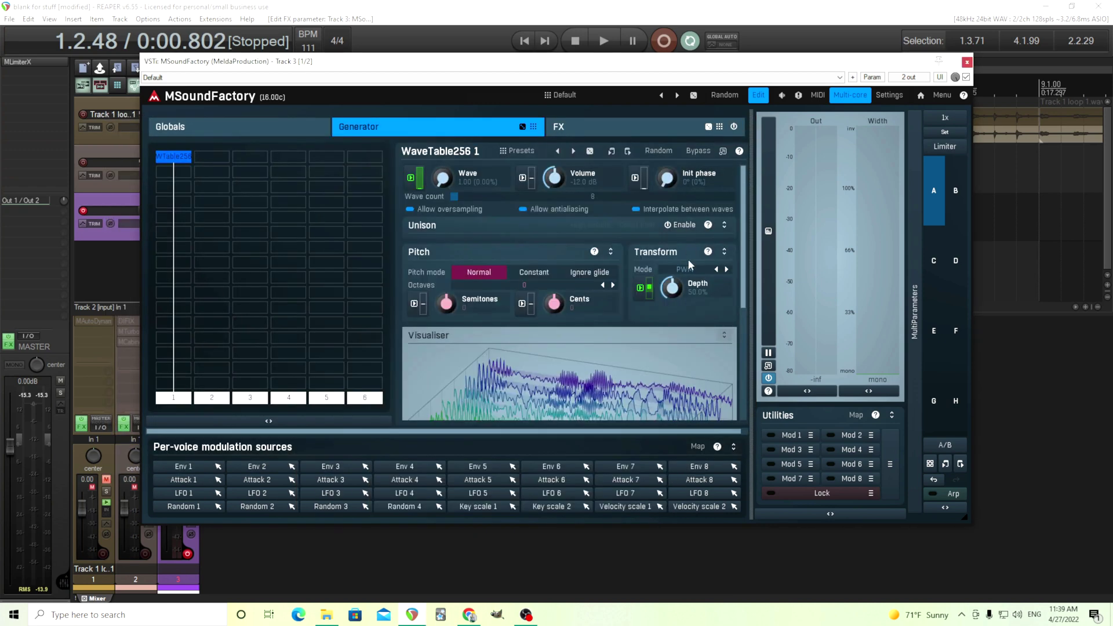
Switch the Transform Depth modulation source to Attack 1 and reopen the Attack 1 envelope.
click(640, 288)
click(324, 260)
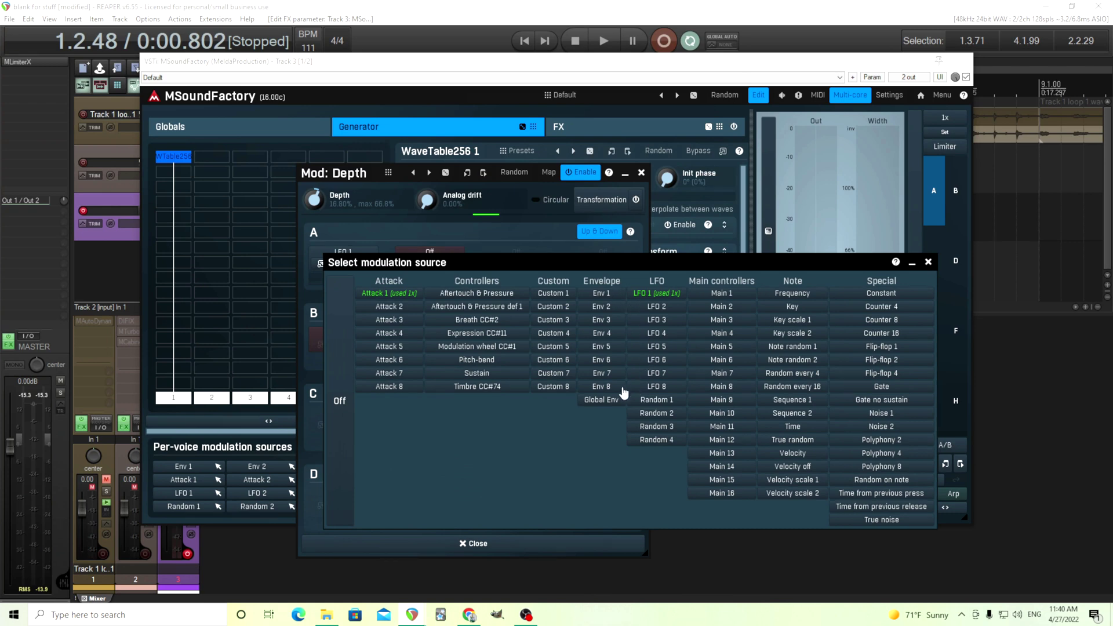
click(393, 293)
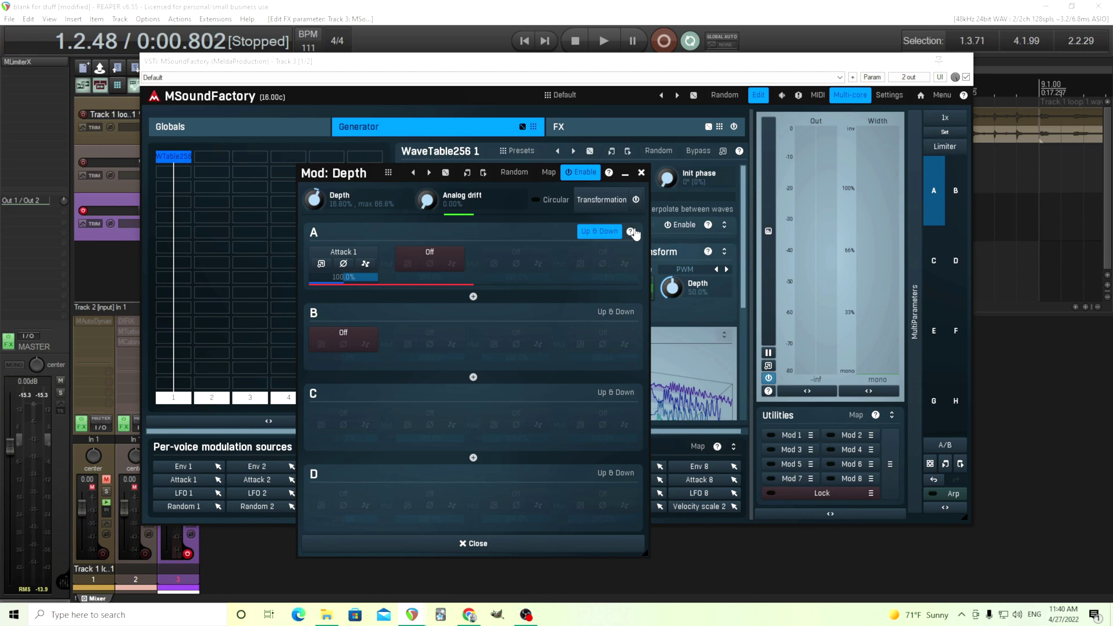
click(641, 173)
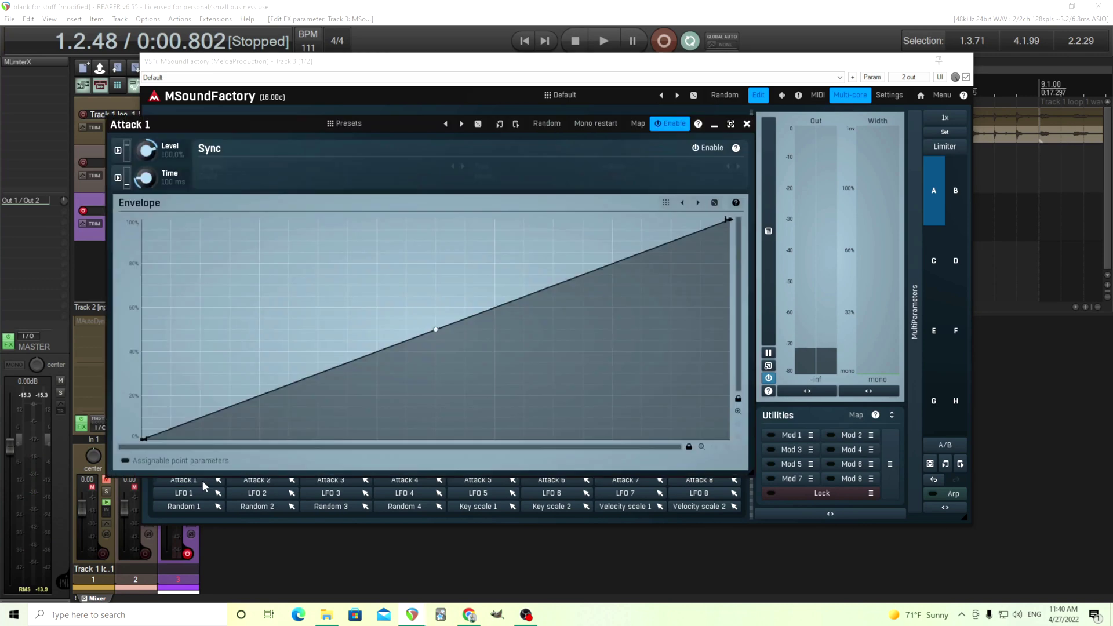
click(202, 481)
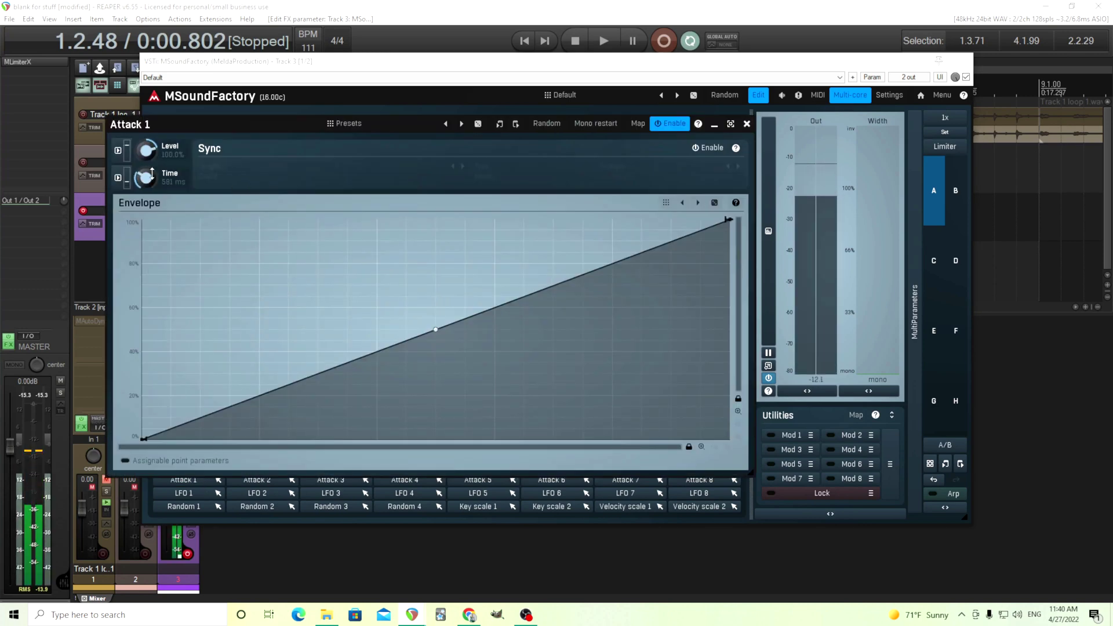
Record a one-second 'transform thing' take with Recorder 1 and drag it into the generator.
click(749, 124)
click(624, 124)
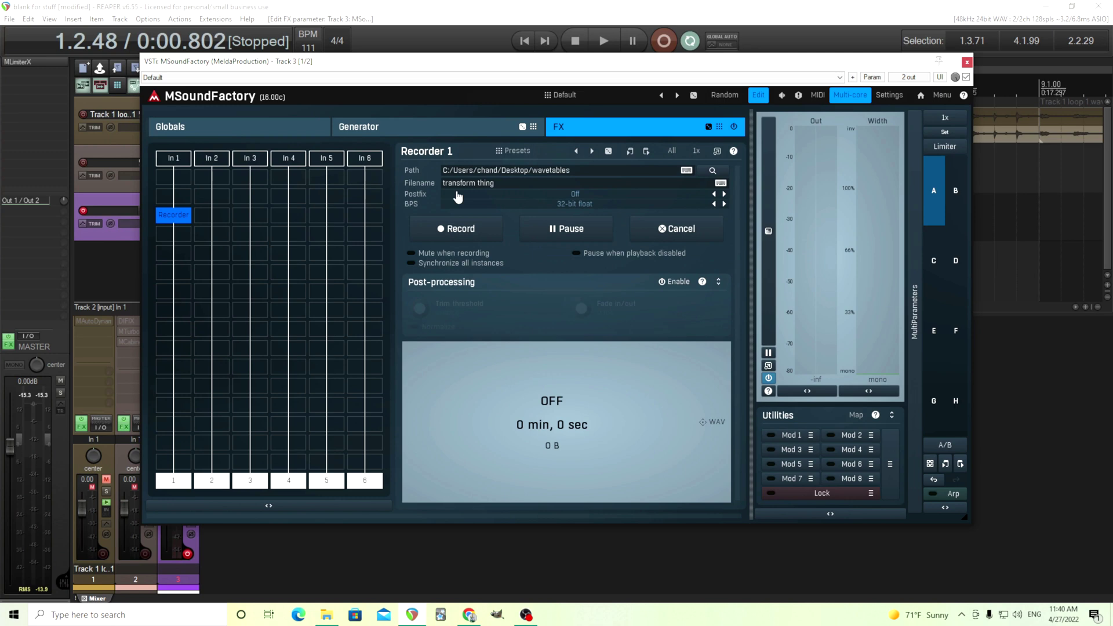
click(476, 242)
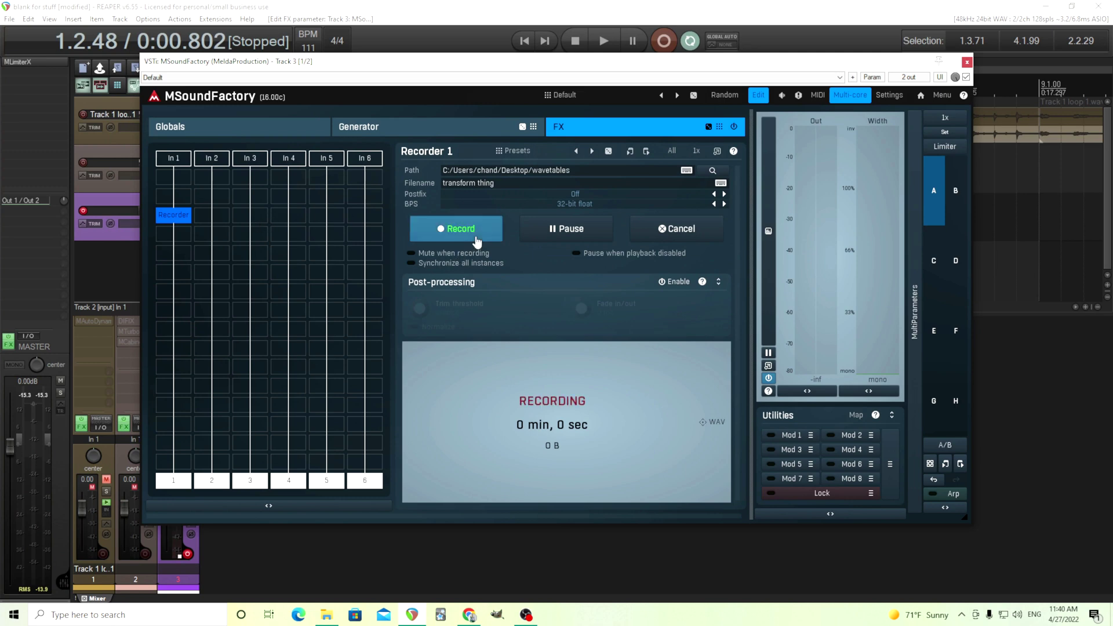
click(477, 242)
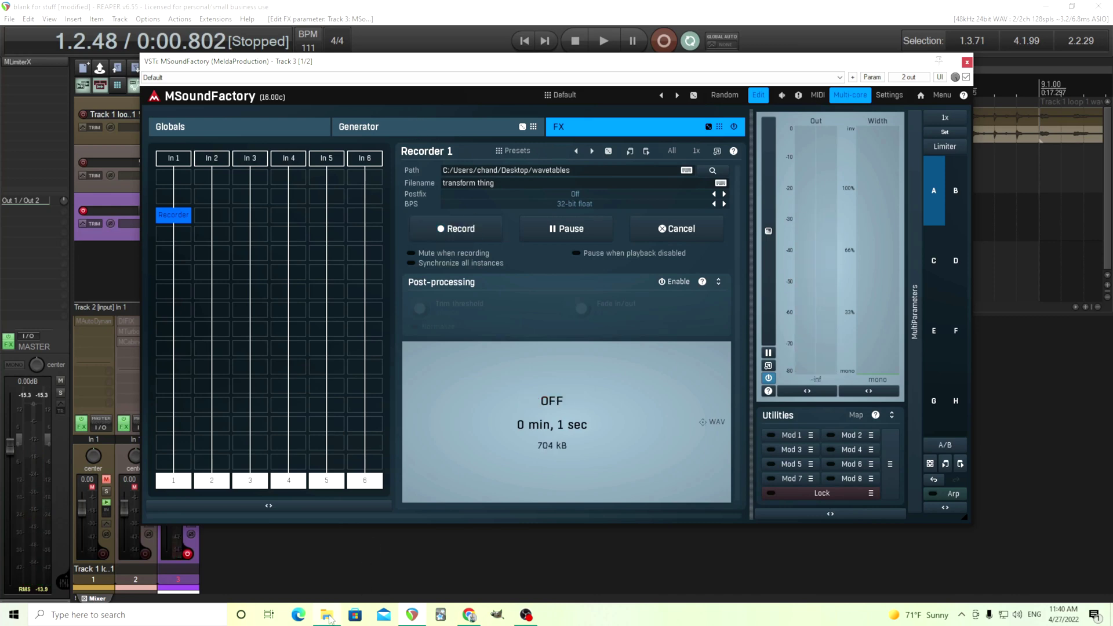
click(328, 616)
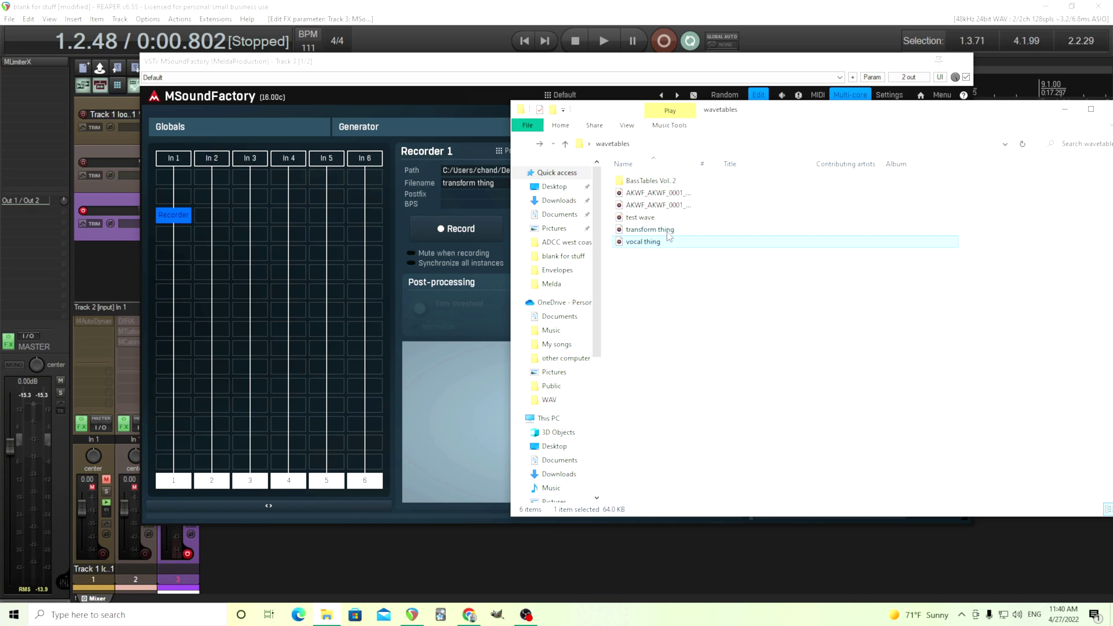
drag(670, 232, 385, 124)
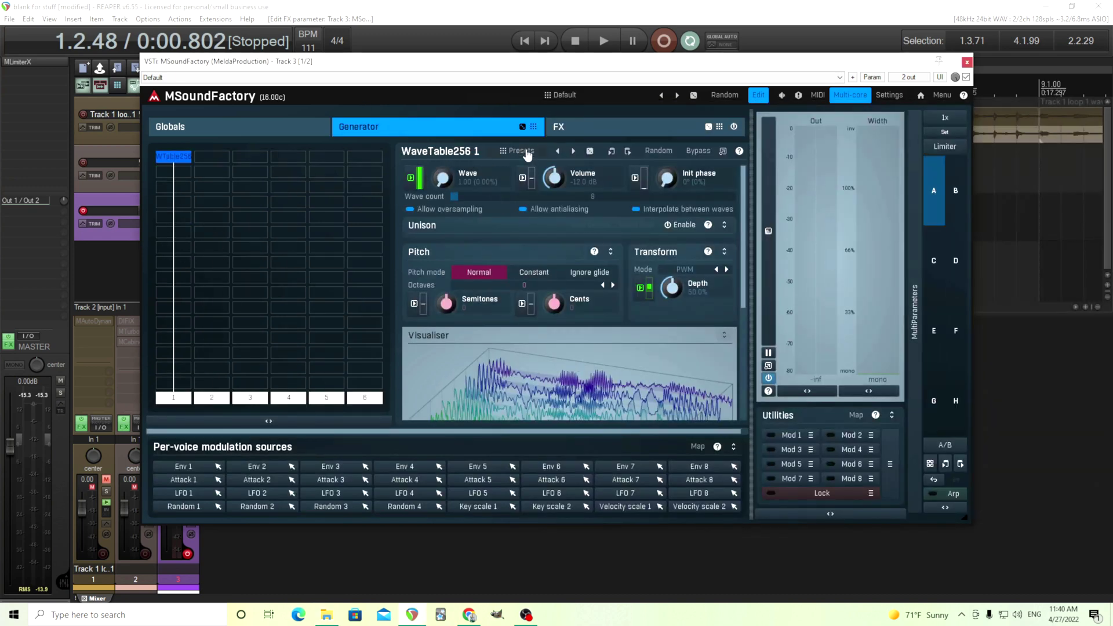
Analyze transform thing.wav from Desktop/wavetables to show its waveform in the Sample analyzer.
drag(740, 303, 749, 396)
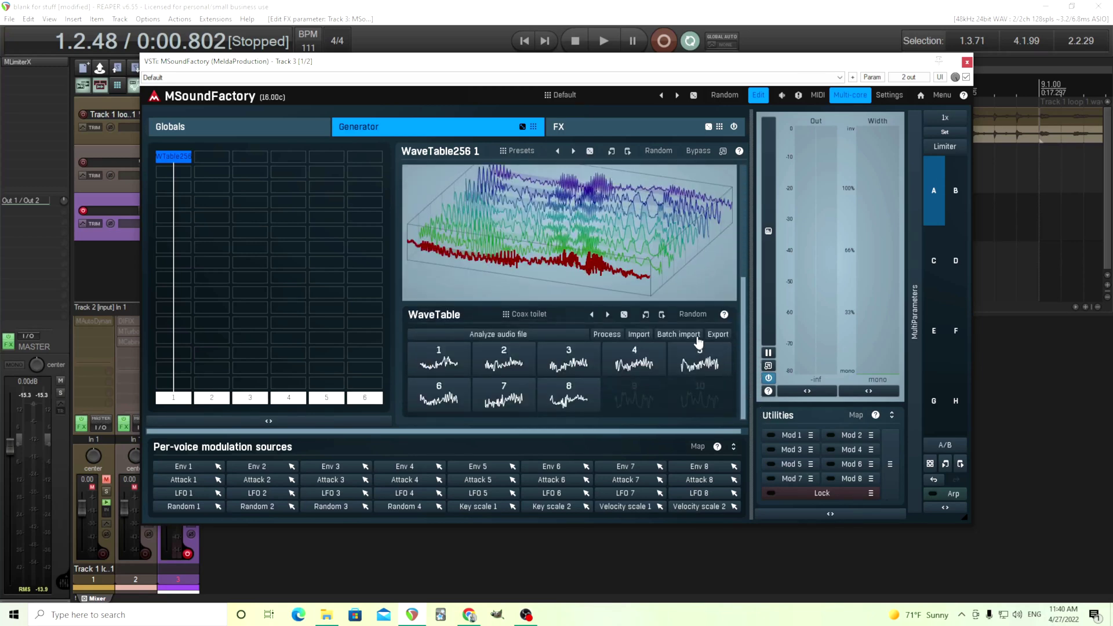
mouse_move(743, 325)
mouse_down()
mouse_move(742, 307)
mouse_move(743, 343)
mouse_up()
scroll(740, 291, up, 3)
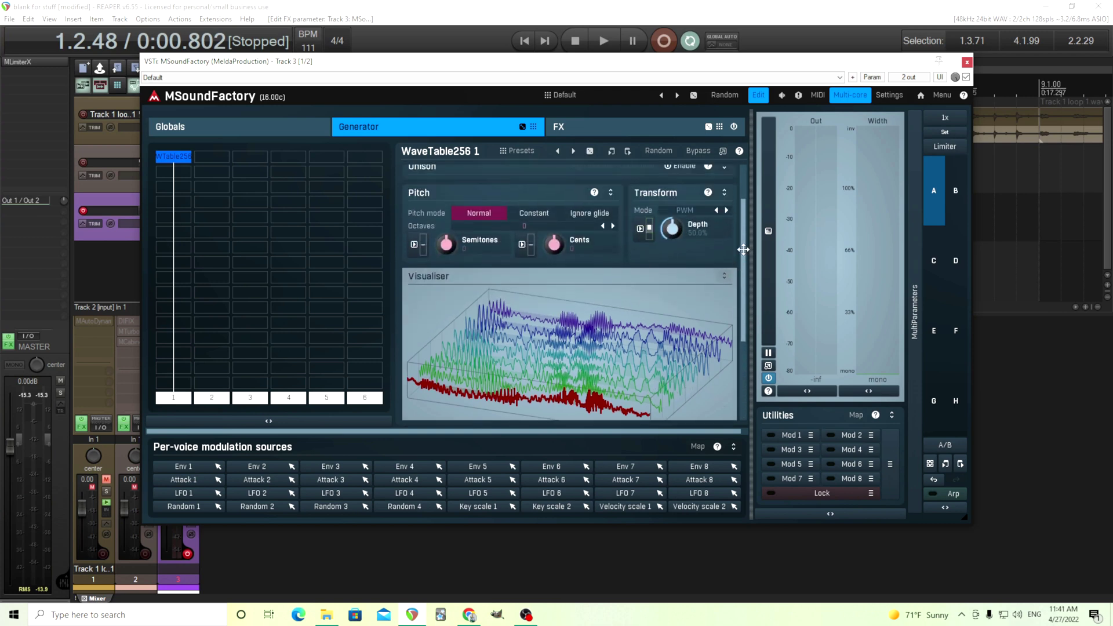
scroll(743, 249, down, 3)
click(502, 341)
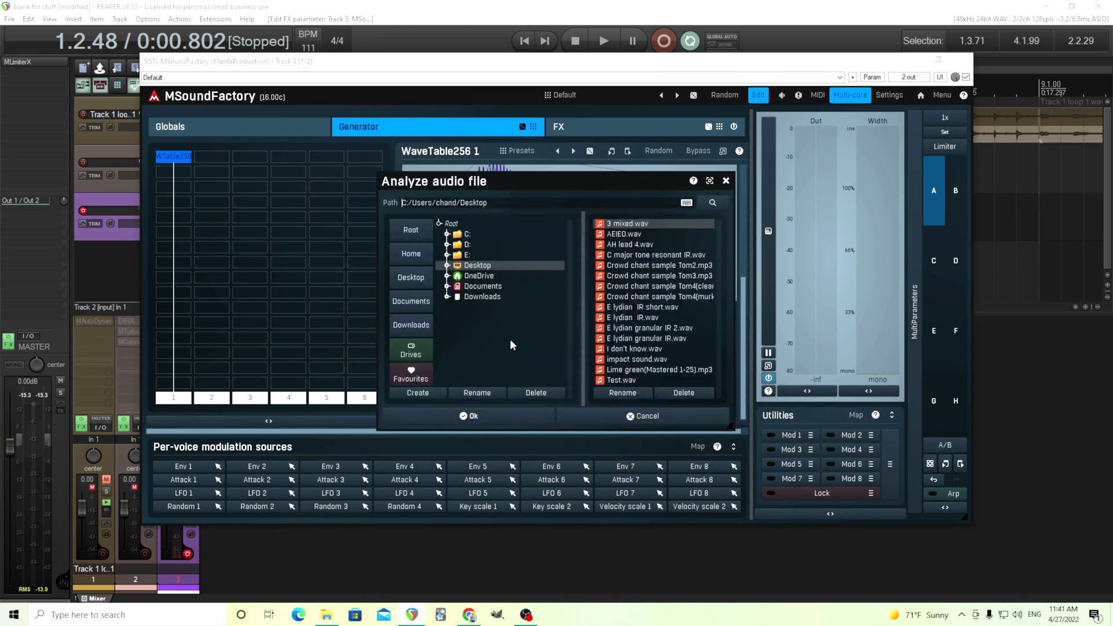
click(447, 266)
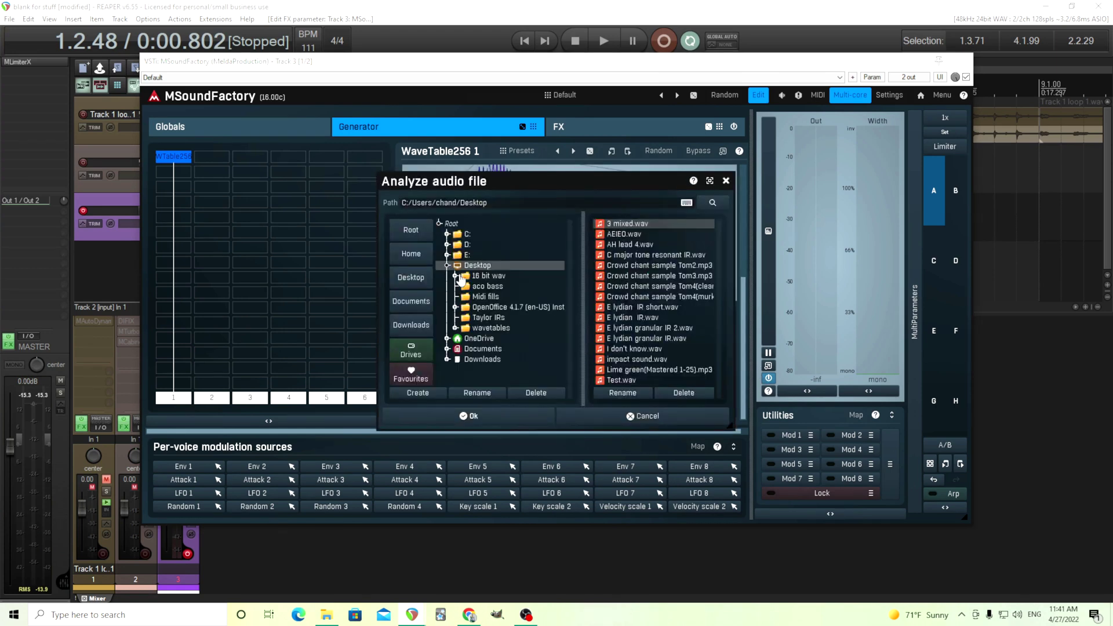
click(469, 329)
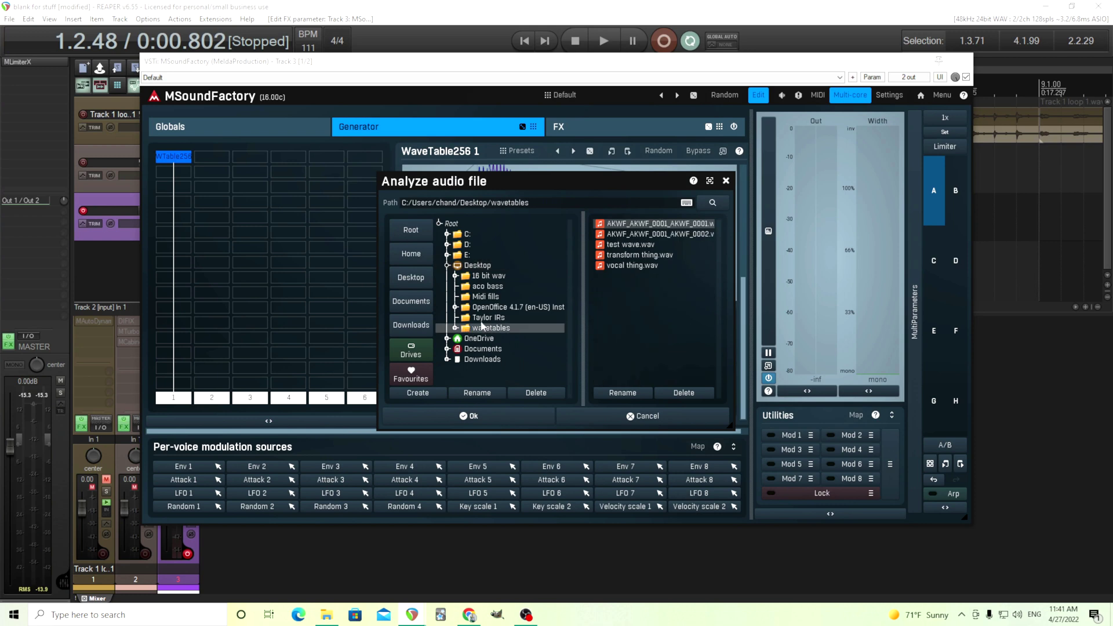
click(619, 257)
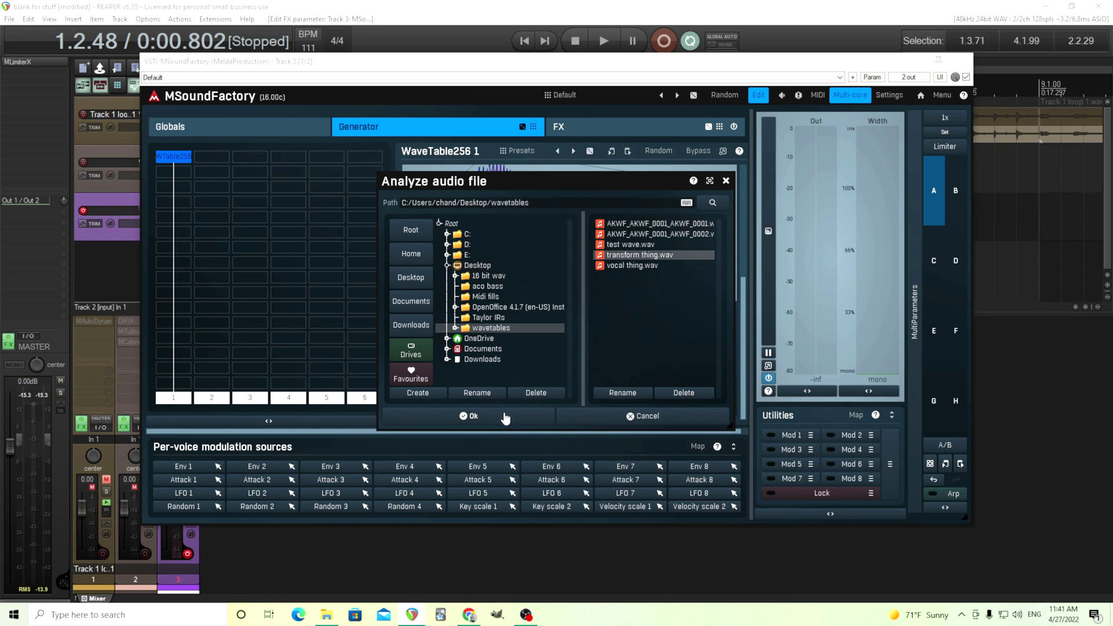
click(506, 417)
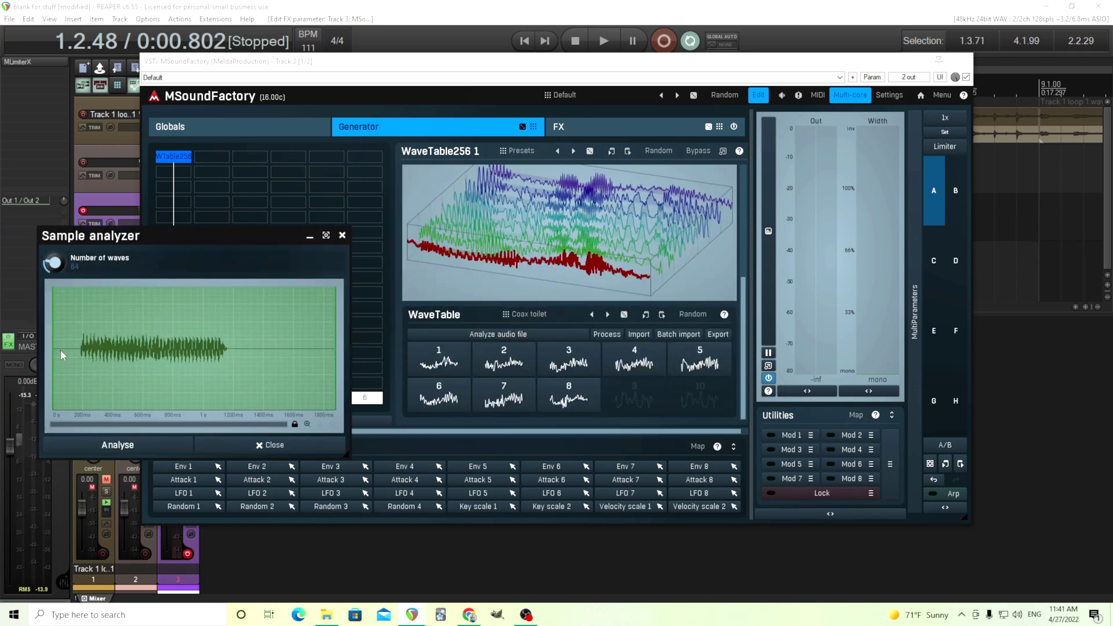
Move the analyzer start and end markers to enclose only the sounding part of the recording.
drag(53, 353, 79, 353)
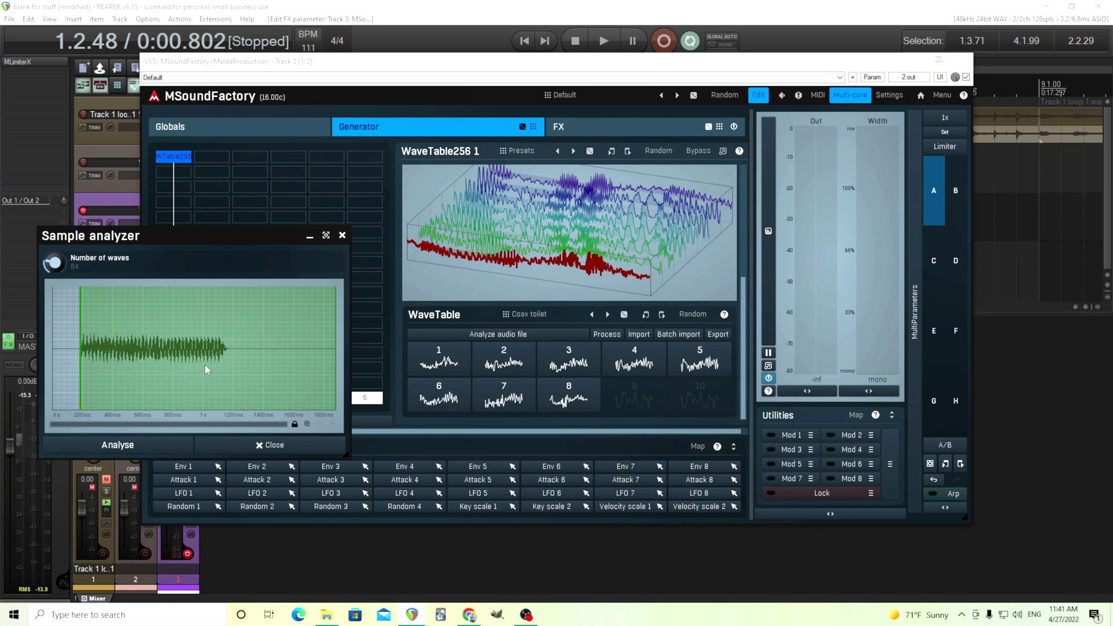
scroll(204, 364, up, 2)
scroll(239, 369, down, 2)
drag(336, 357, 229, 356)
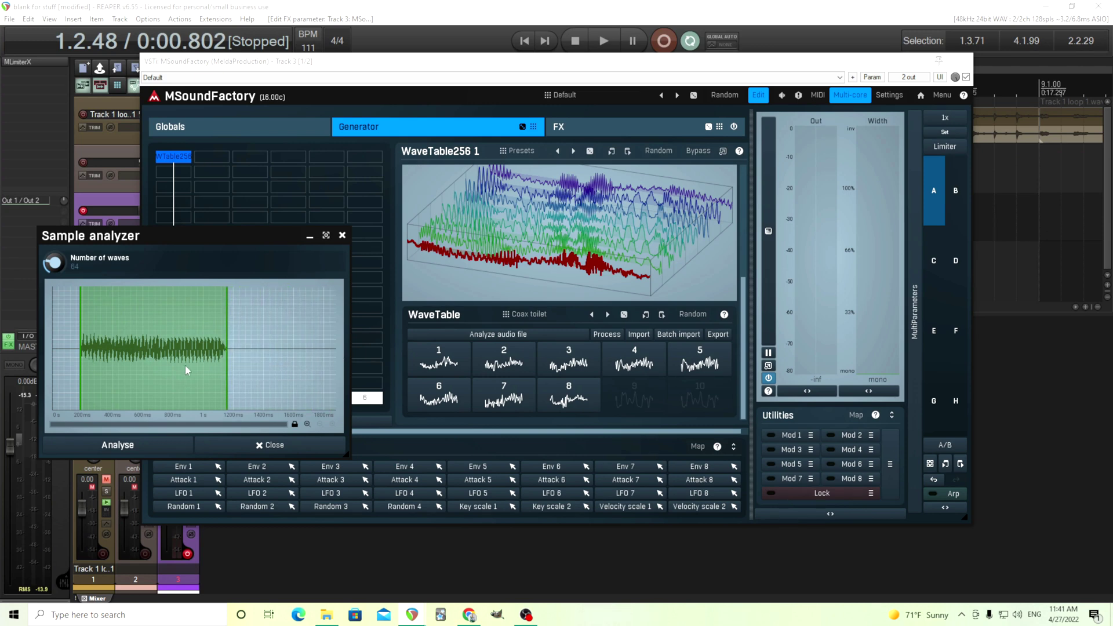
scroll(164, 369, up, 1)
Lower the number of waves and re-analyse the trimmed region into the wavetable.
drag(140, 238, 322, 240)
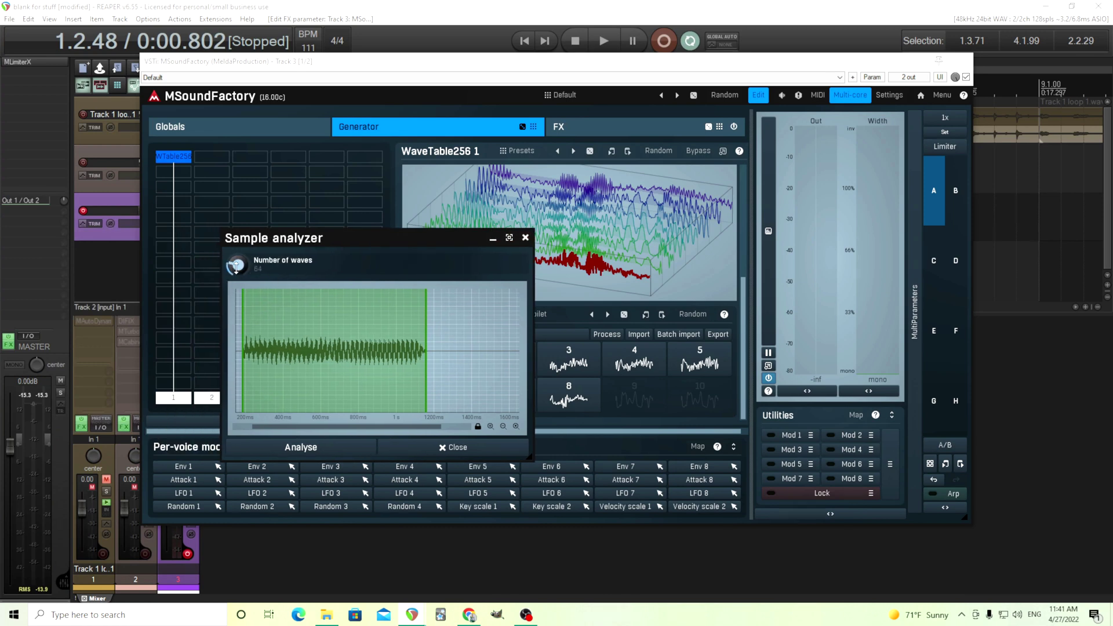
scroll(236, 265, down, 5)
scroll(236, 266, up, 1)
click(313, 456)
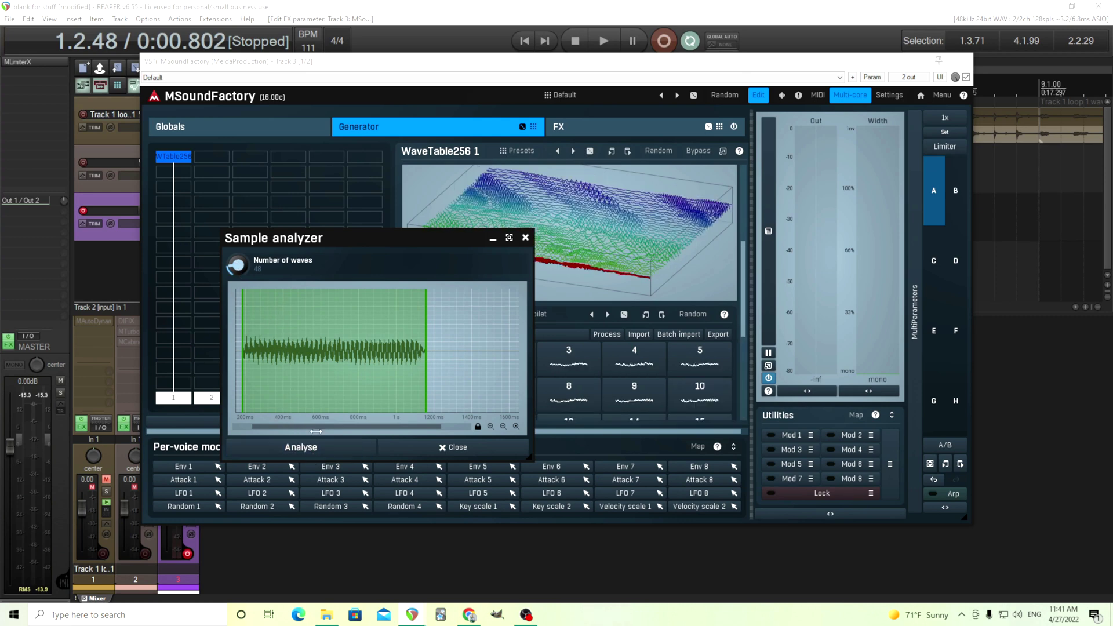
drag(285, 245, 118, 244)
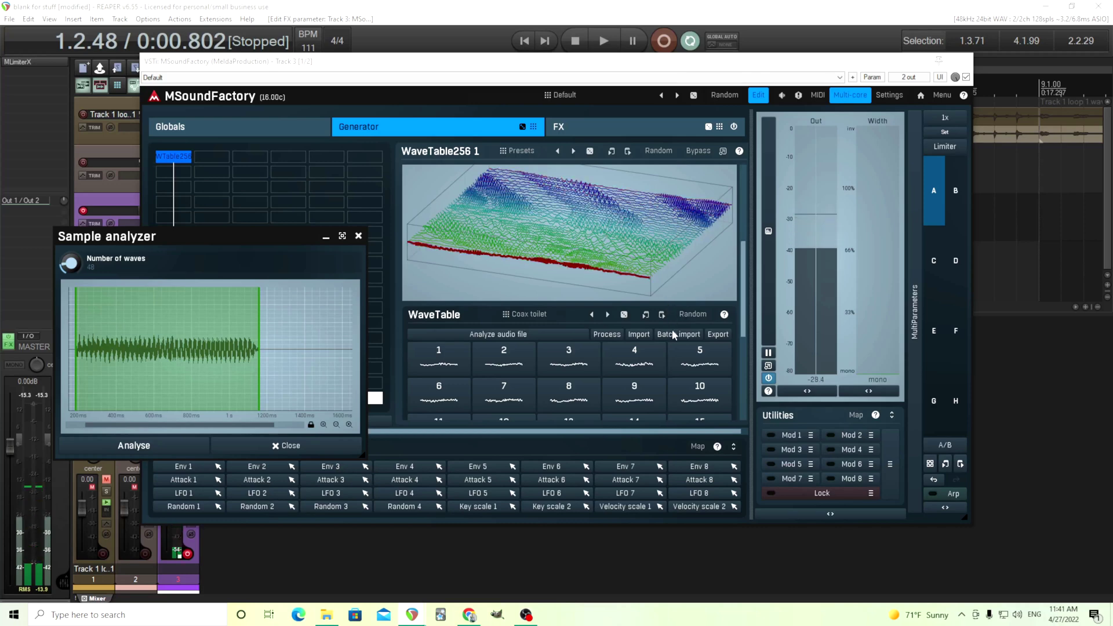
Normalize all waves via Process > Normalize and close the Sample analyzer.
click(615, 336)
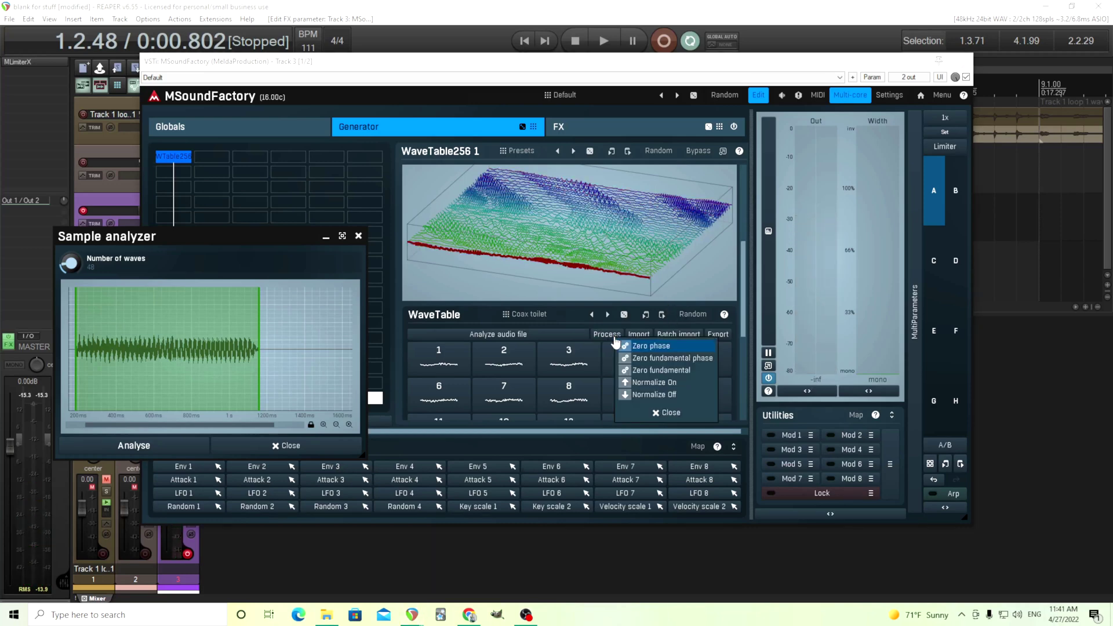
click(672, 383)
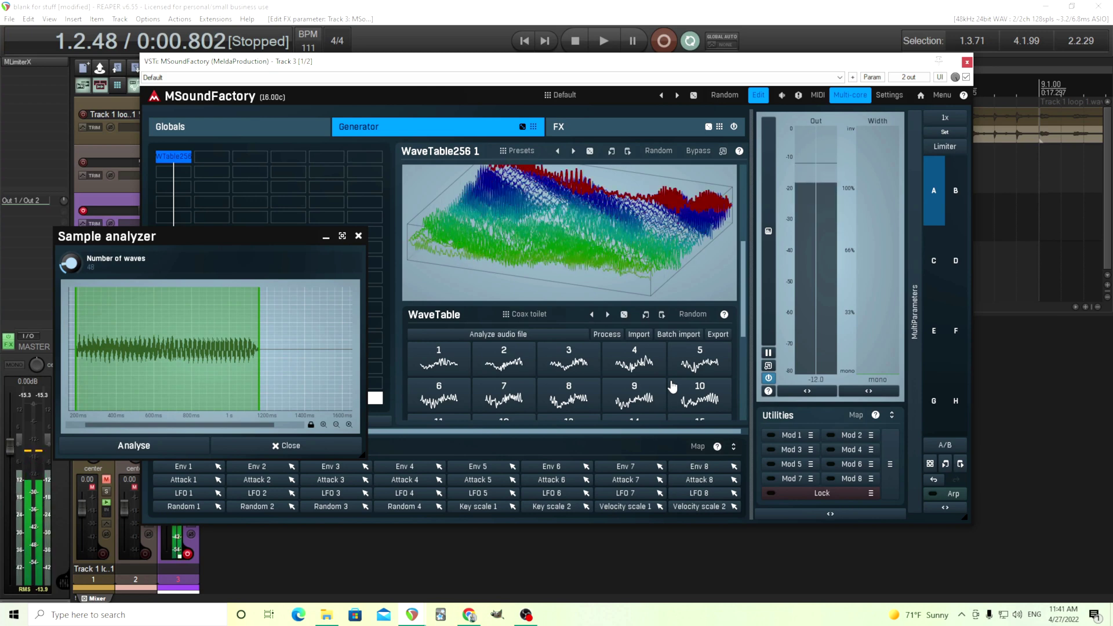
click(283, 447)
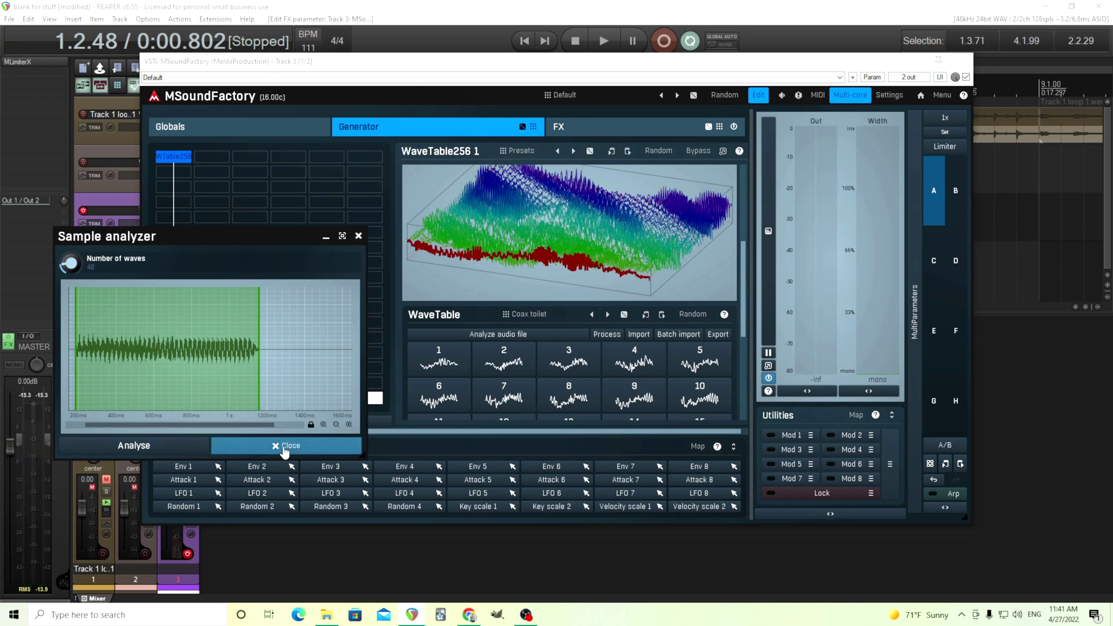
Delete waves 38, 37 and 36 so the wavetable ends at wave 35.
drag(743, 273, 748, 396)
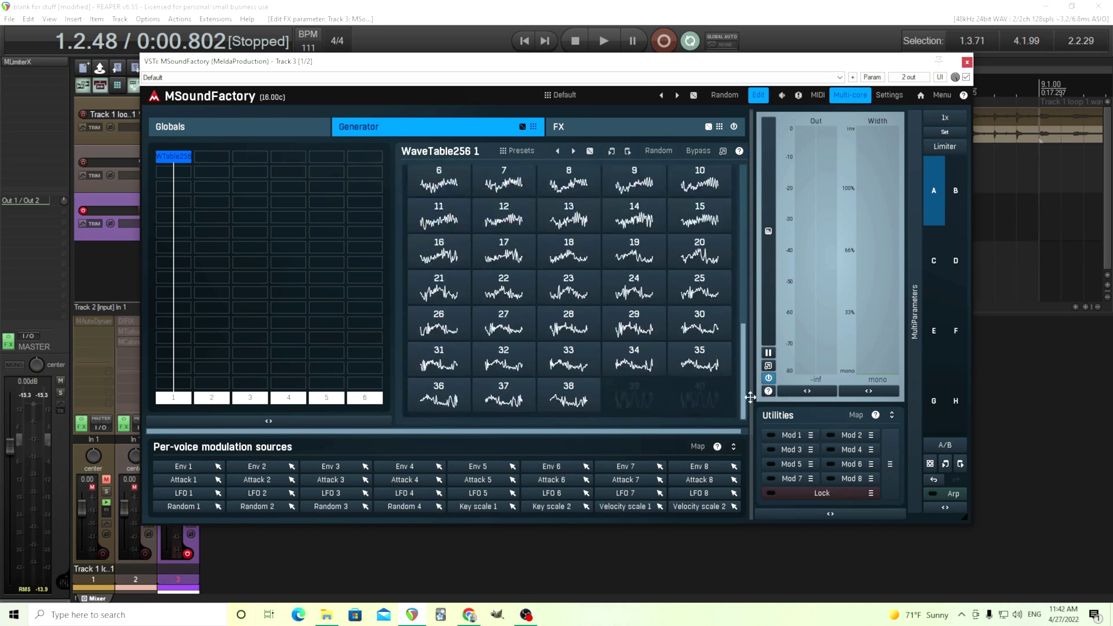
right_click(555, 408)
click(582, 435)
right_click(501, 402)
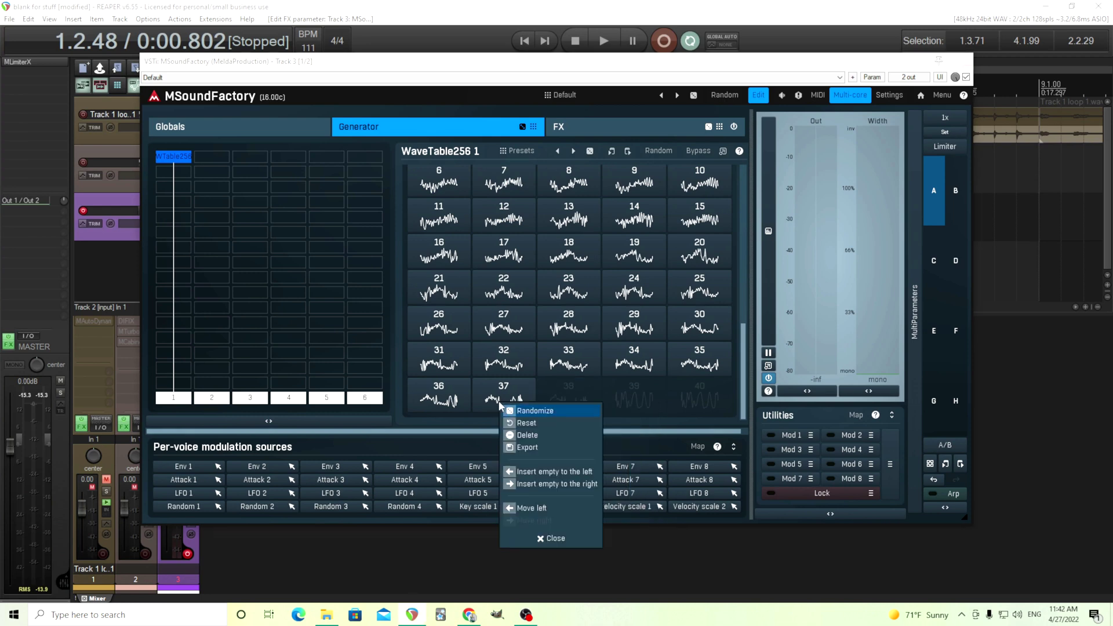
click(529, 439)
right_click(437, 404)
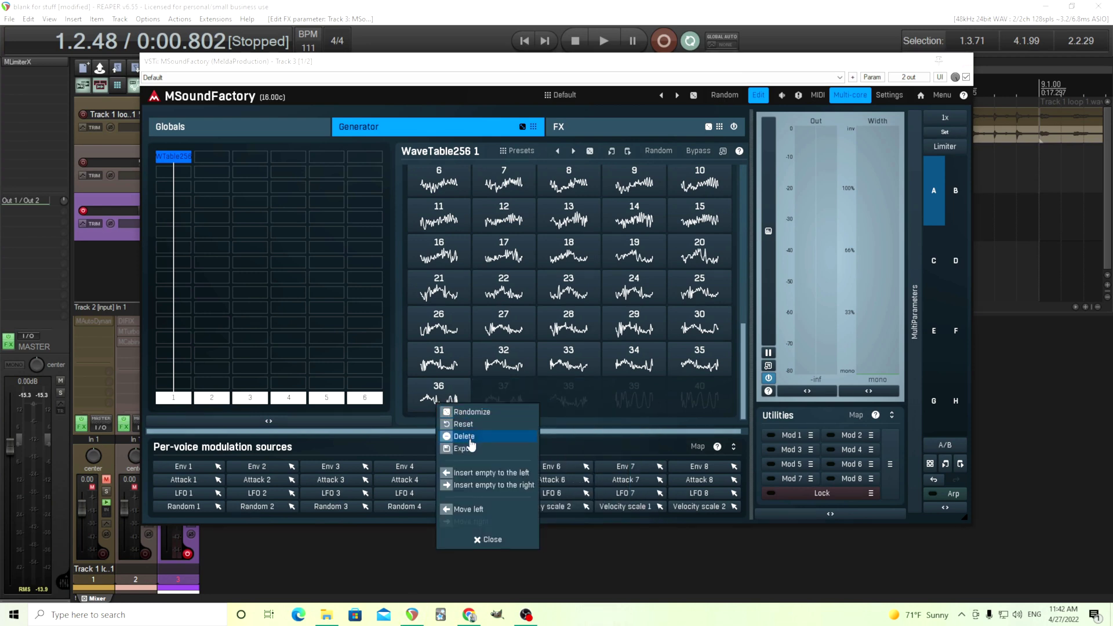
click(471, 440)
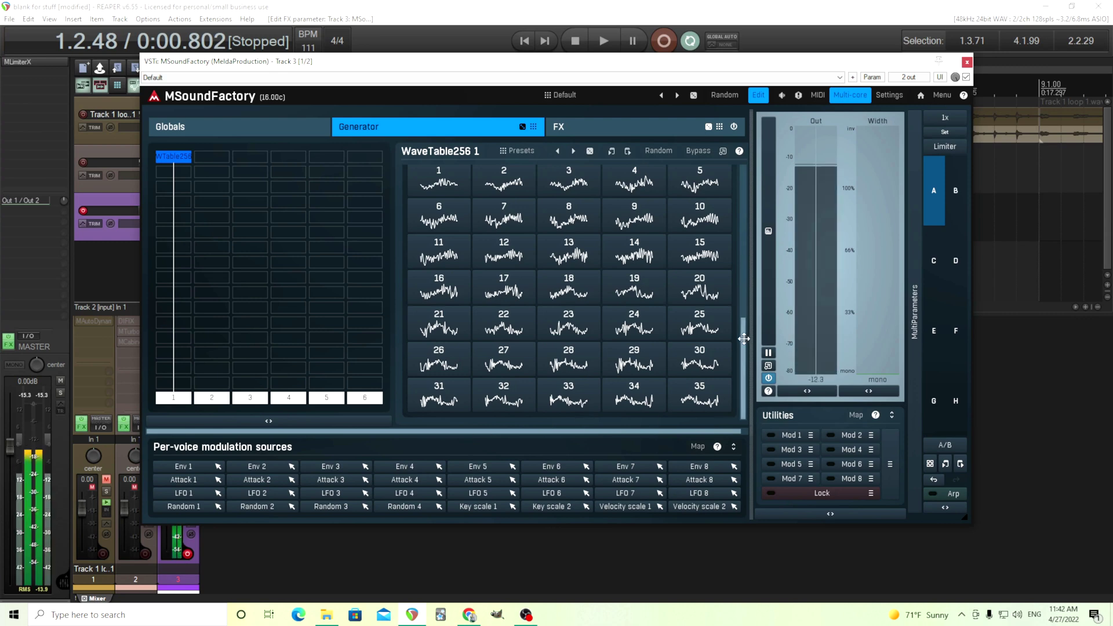
click(766, 143)
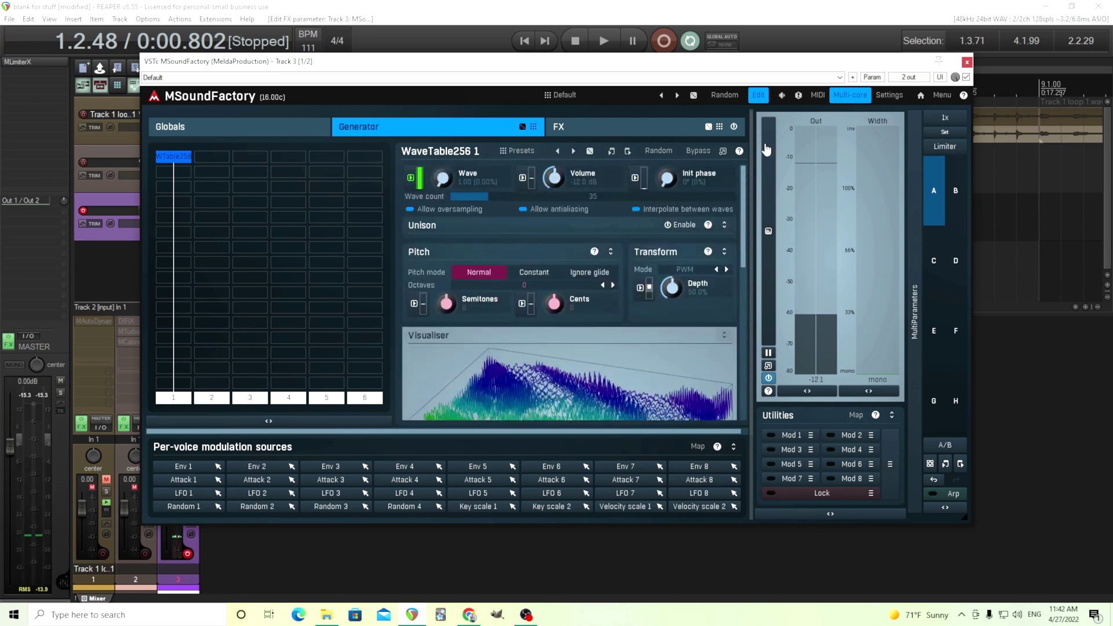
scroll(747, 169, down, 3)
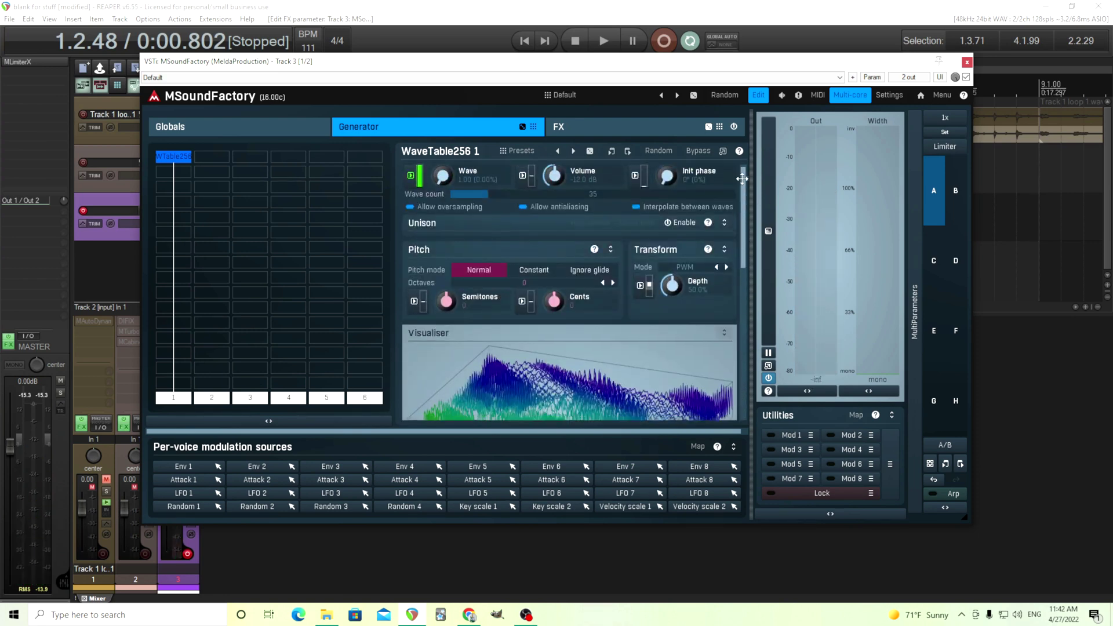
click(723, 150)
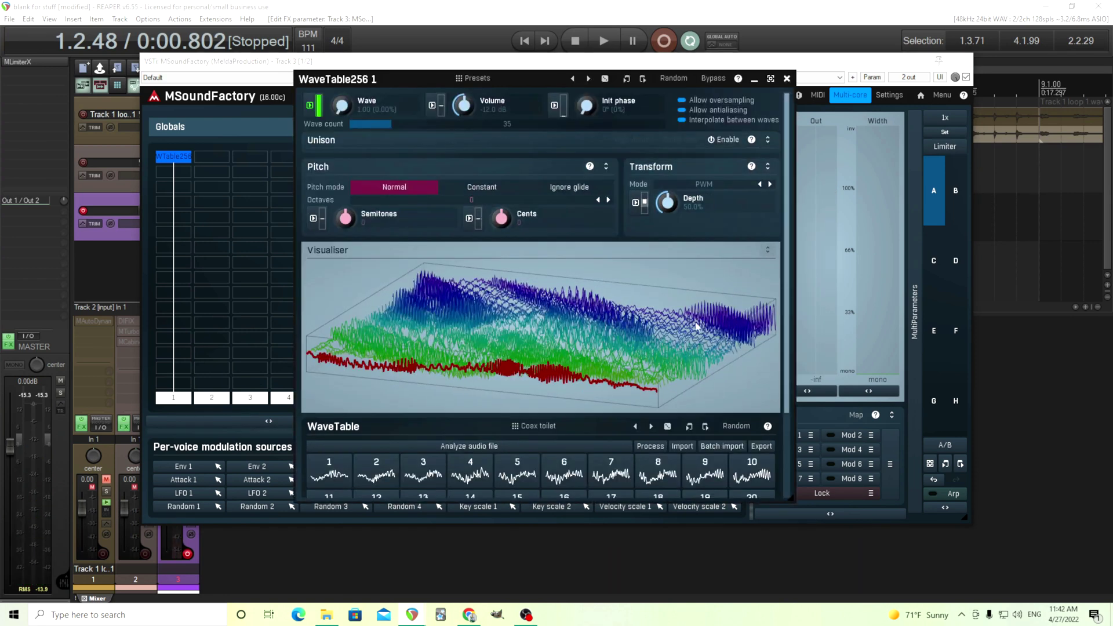
click(524, 428)
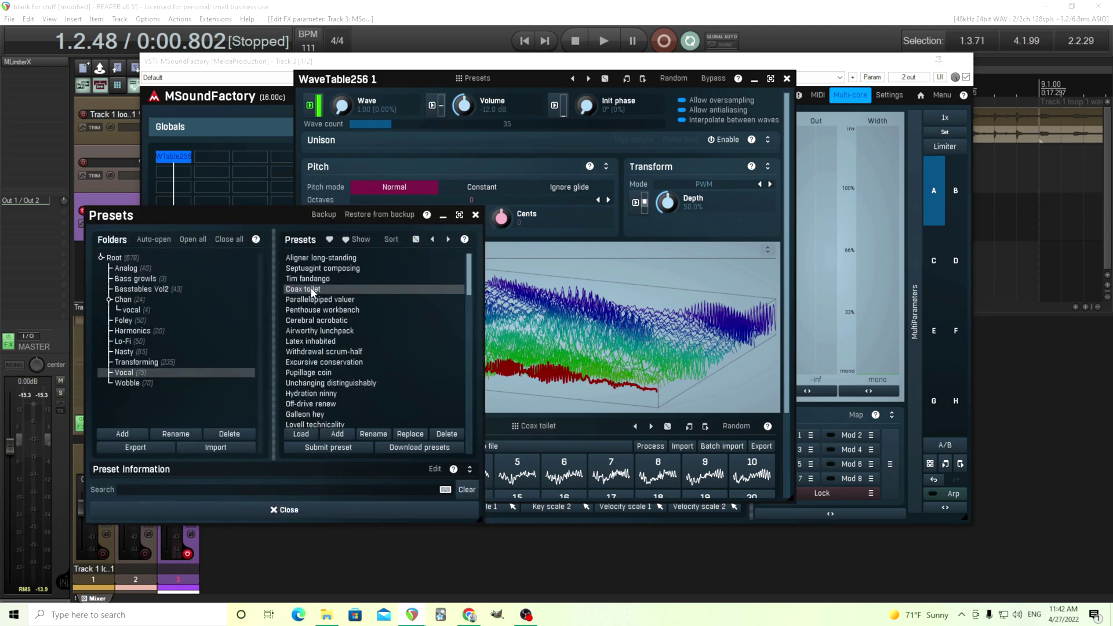
click(375, 509)
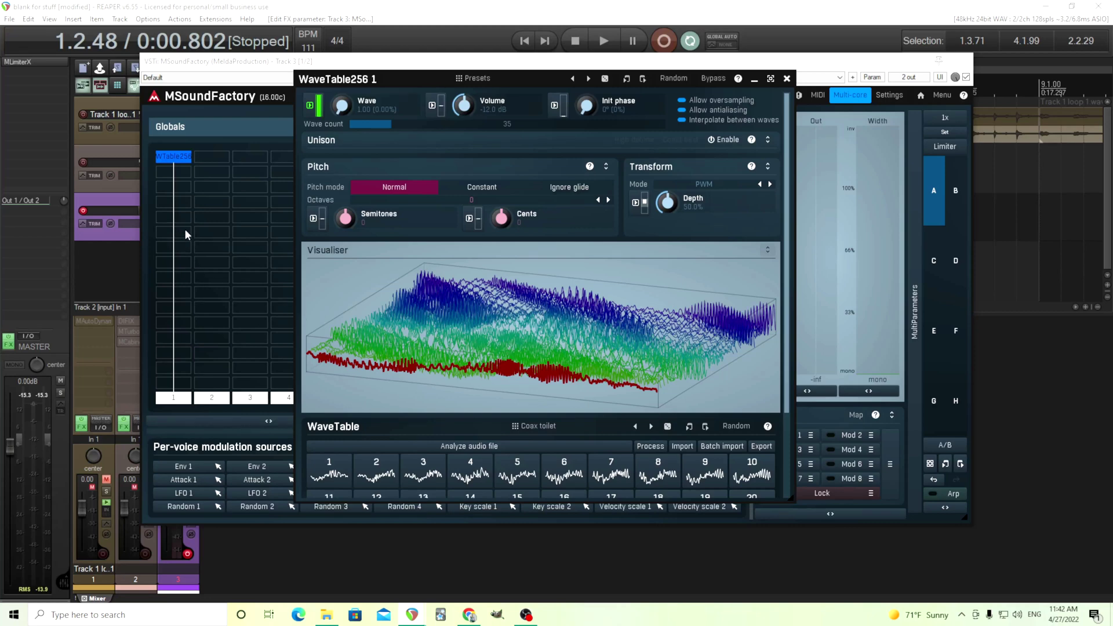
click(787, 79)
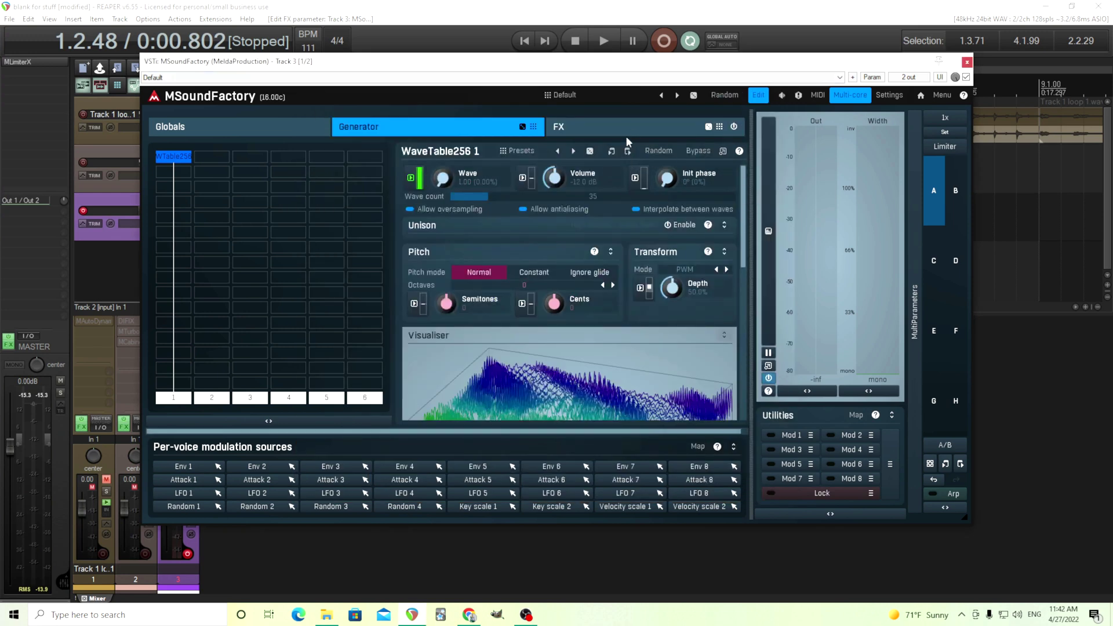